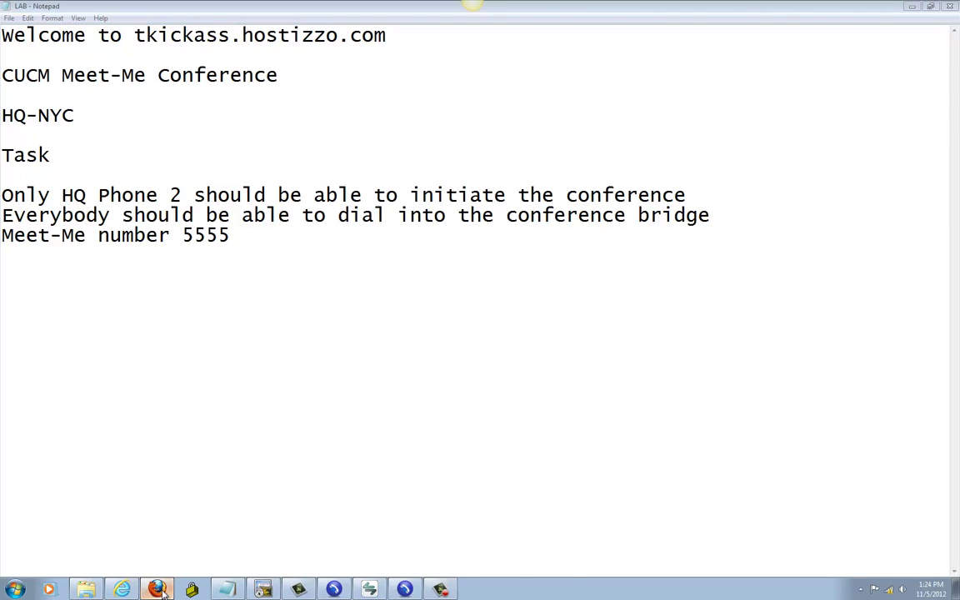
Switch from the Notepad lab notes to the CUCM Find and List Meet-Me Numbers page in Firefox.
key("alt+Tab")
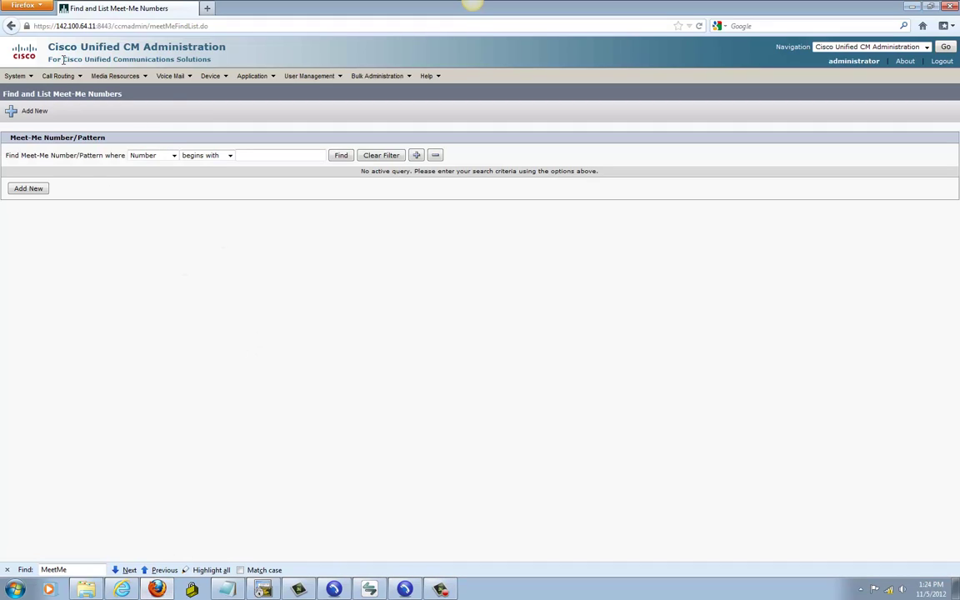
mouse_move(60, 75)
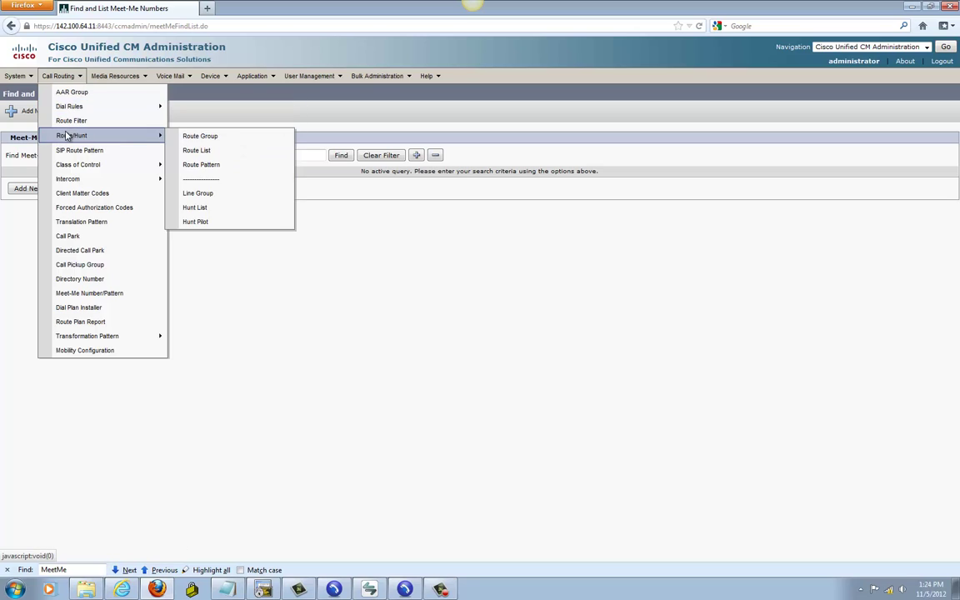
mouse_move(79, 164)
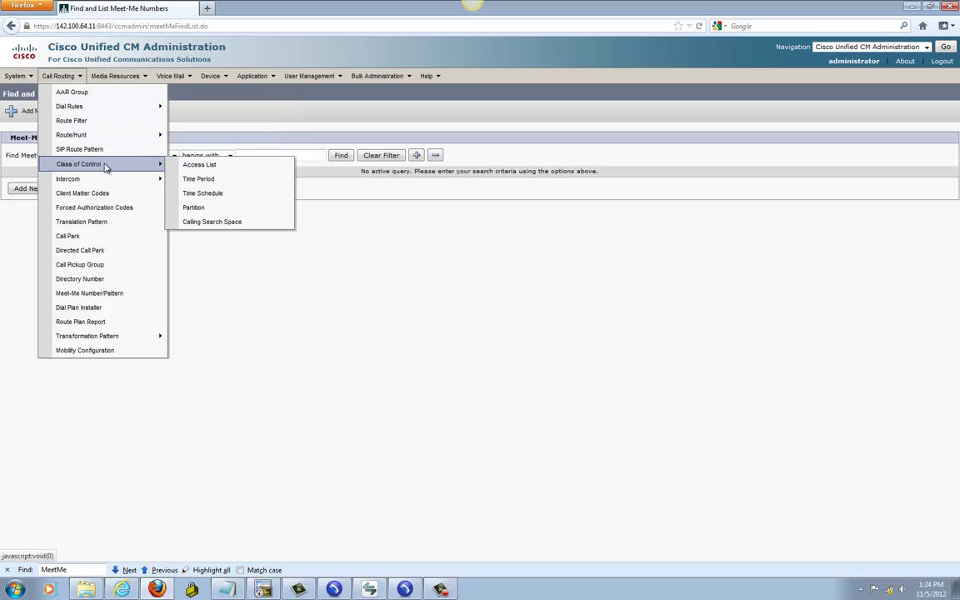
Add and save a new partition named pt-hq-ph2-meetme from the partition list.
left_click(192, 210)
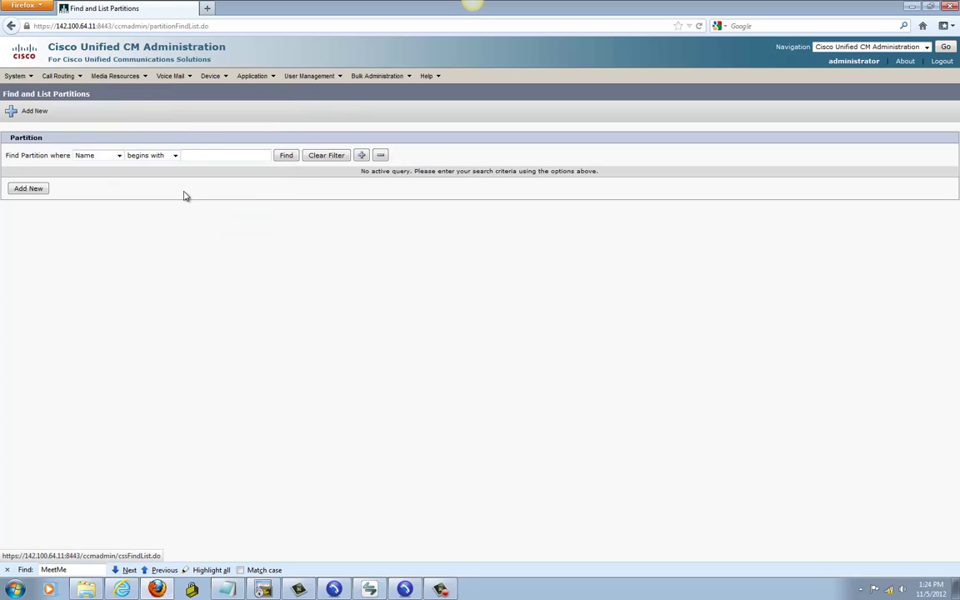
left_click(286, 159)
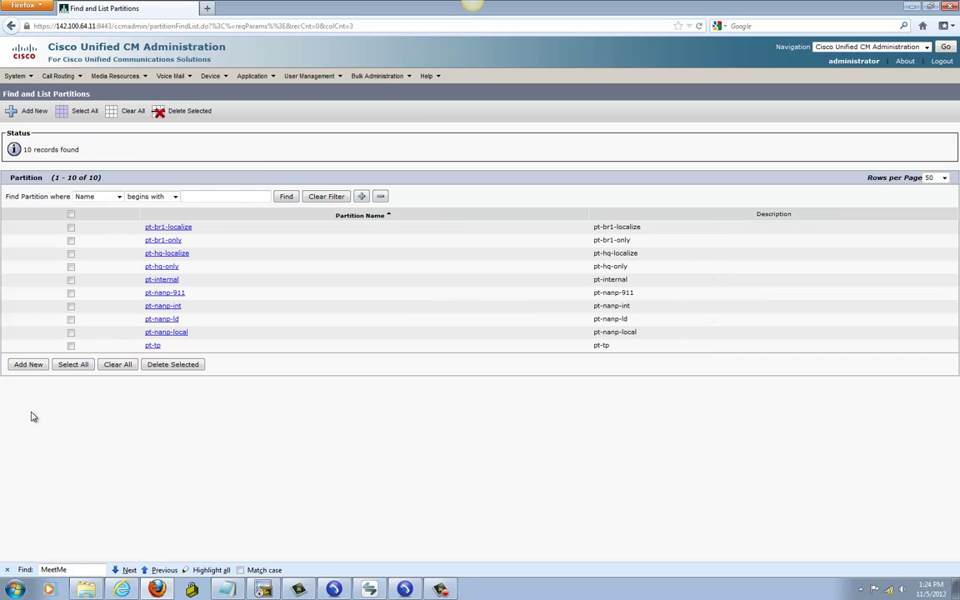
left_click(27, 364)
type("pt-h")
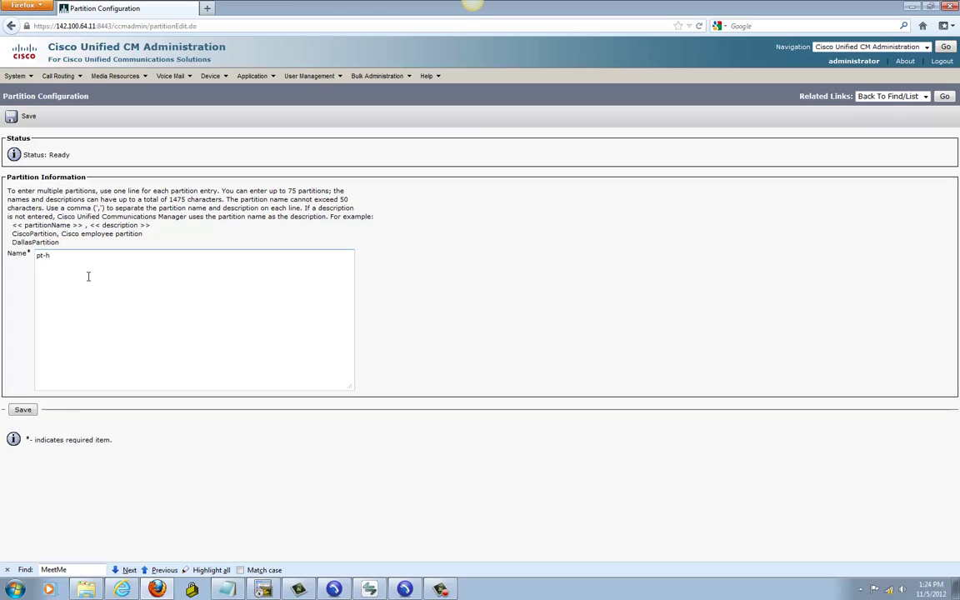
type("q")
type("-ph2-meetme")
left_click(22, 410)
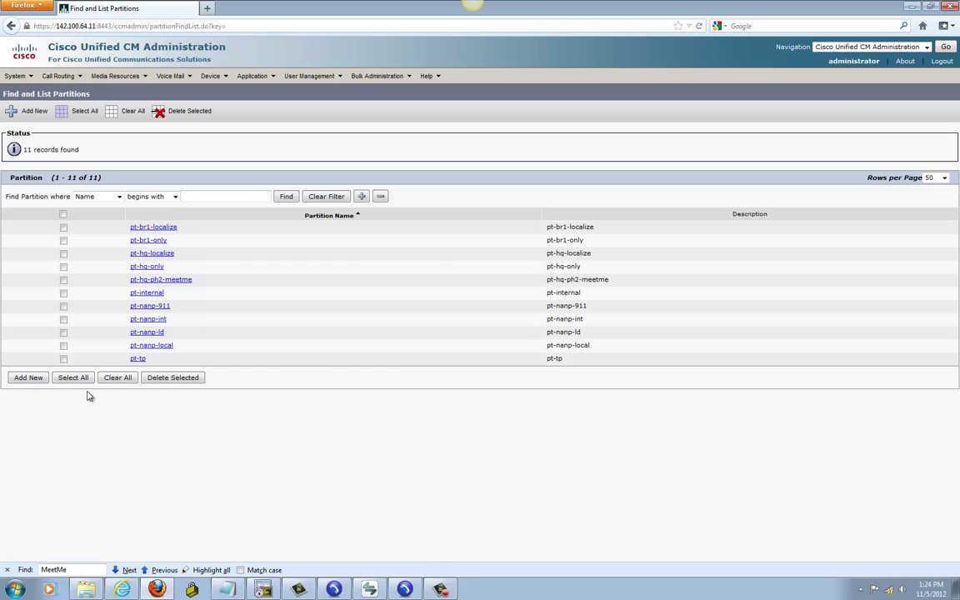
Copy calling search space css-hq and rename the copy css-hq-ph2-meetme.
left_click(65, 76)
mouse_move(79, 164)
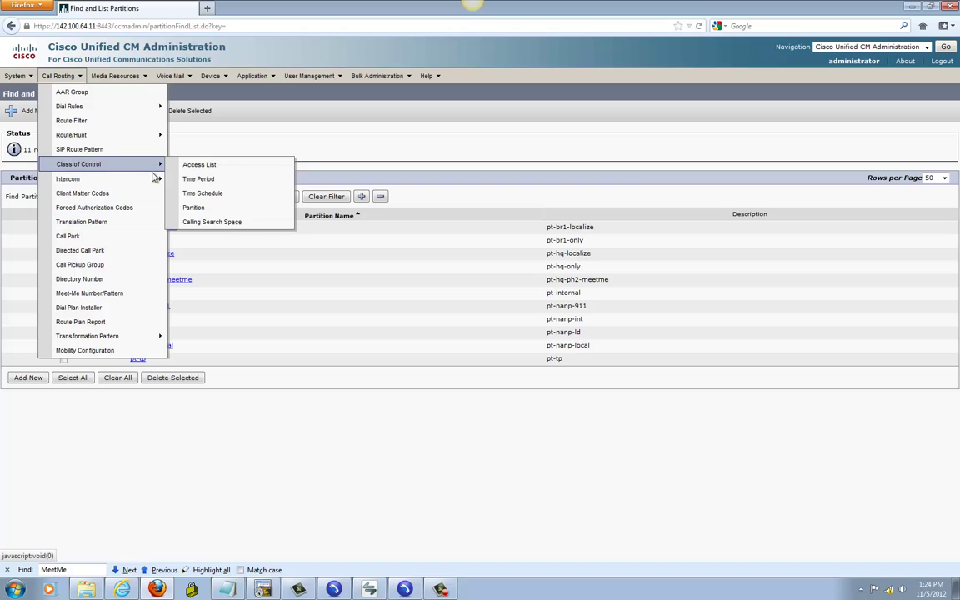
left_click(198, 226)
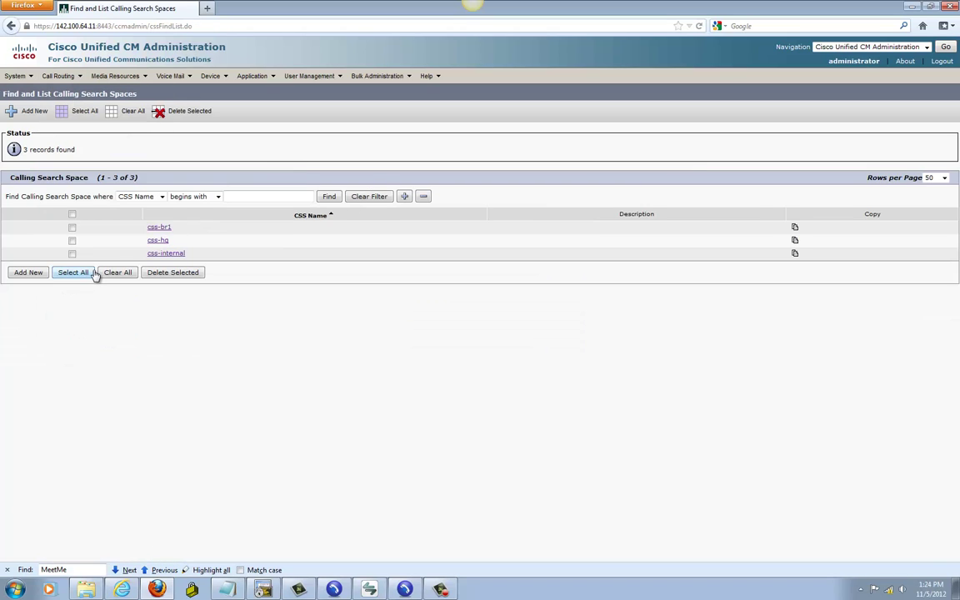
left_click(157, 241)
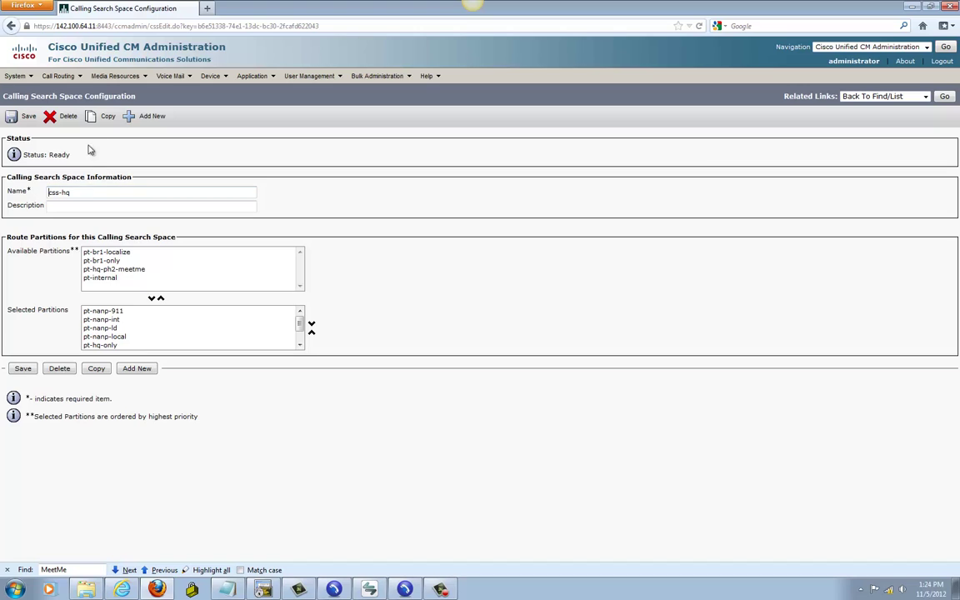
left_click(102, 118)
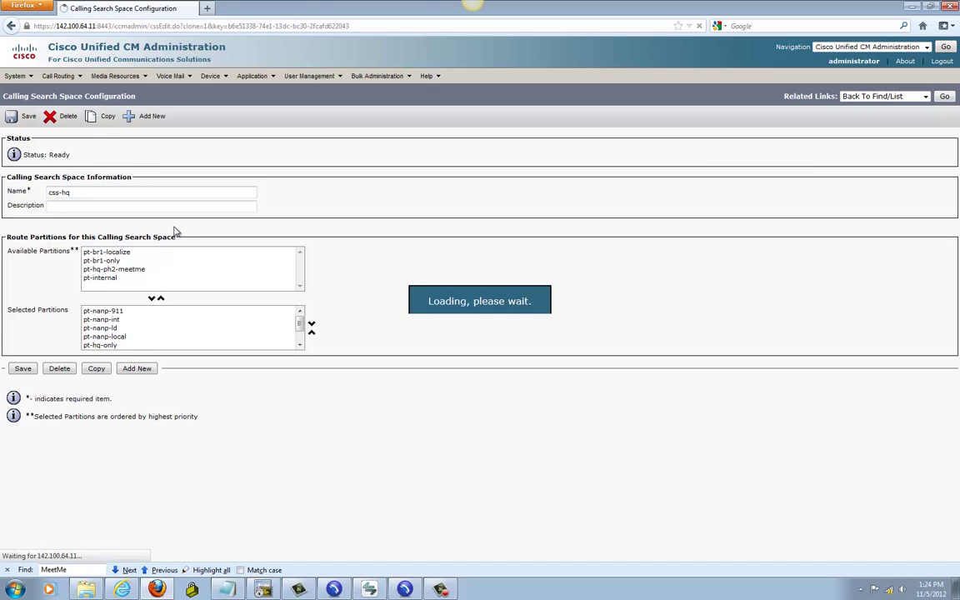
double_click(83, 192)
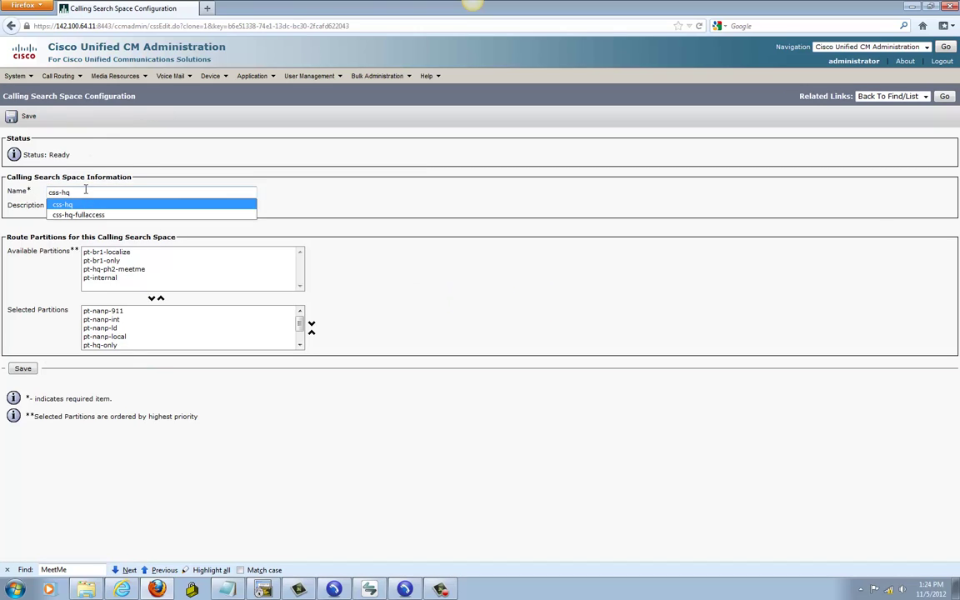
type("-ph2")
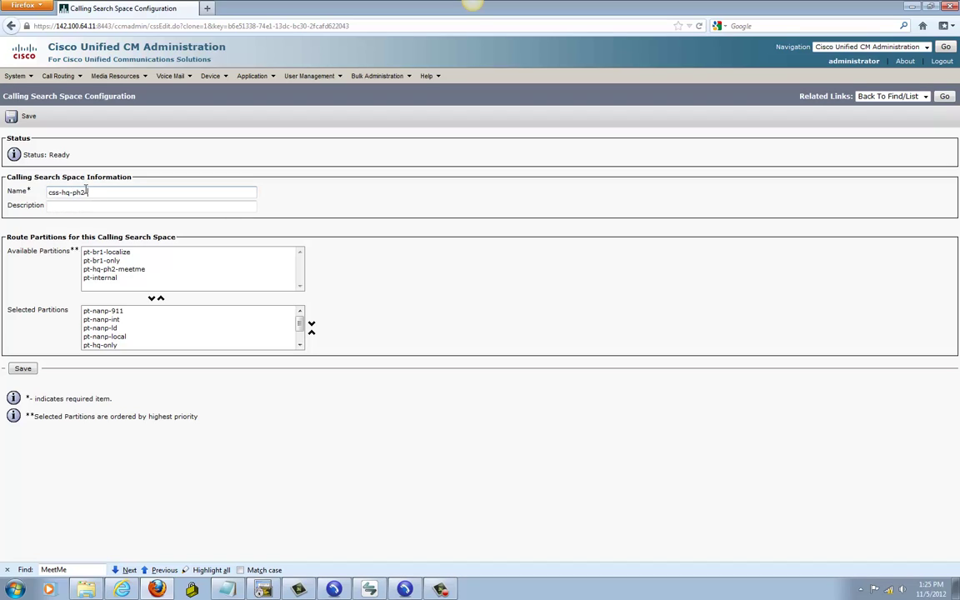
type("-meetme")
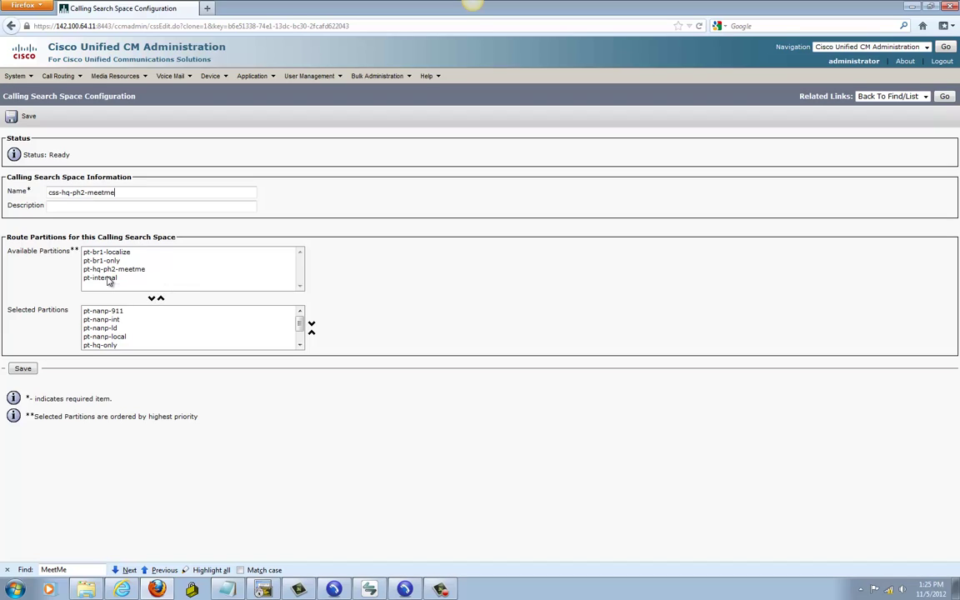
Add pt-internal and pt-hq-ph2-meetme to the selected partitions and save the calling search space.
left_click(113, 280)
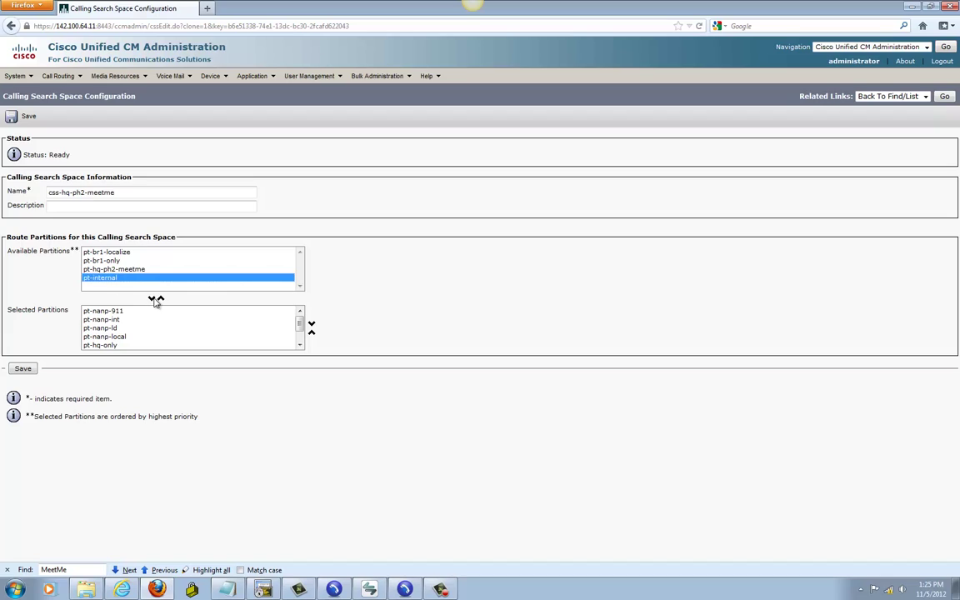
left_click(154, 301)
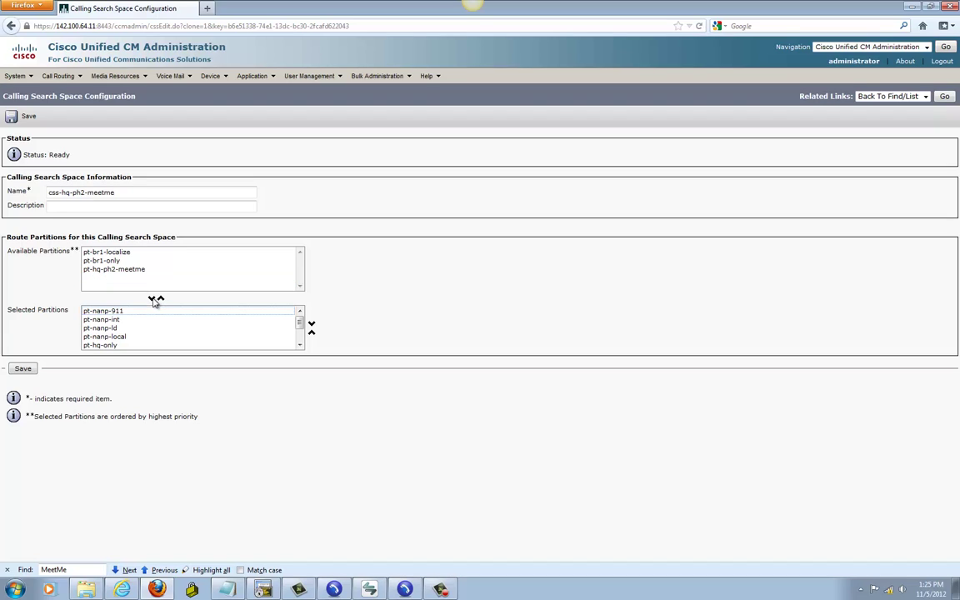
left_click(116, 270)
left_click(152, 300)
left_click(29, 368)
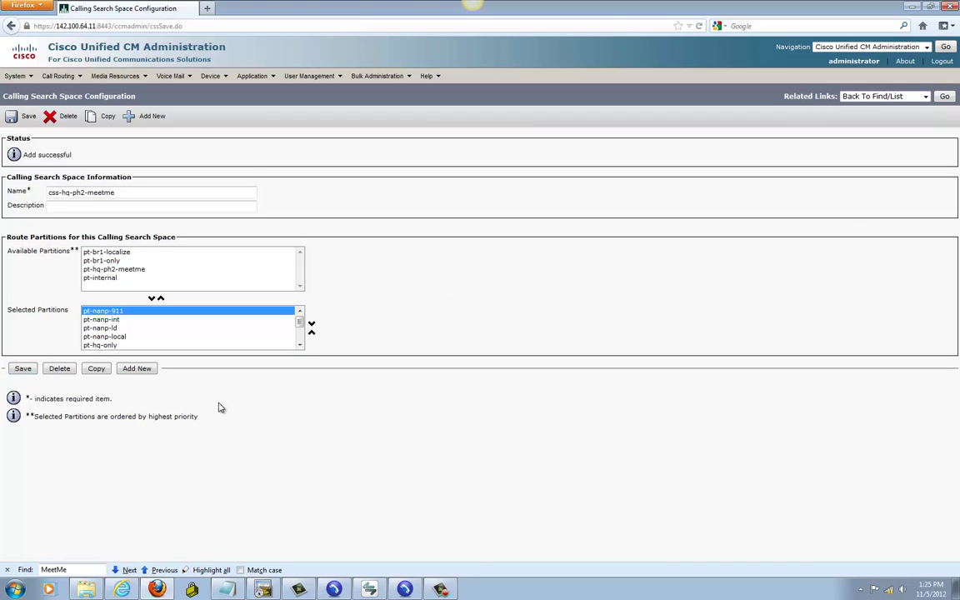
mouse_move(211, 76)
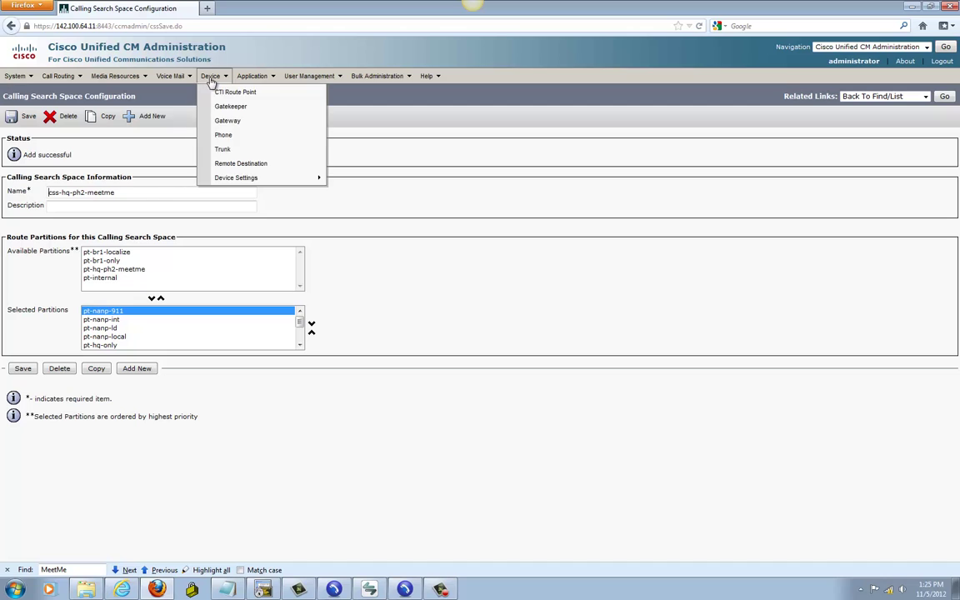
Set HQ Phone 2's calling search space to css-hq-ph2-meetme and save.
left_click(223, 135)
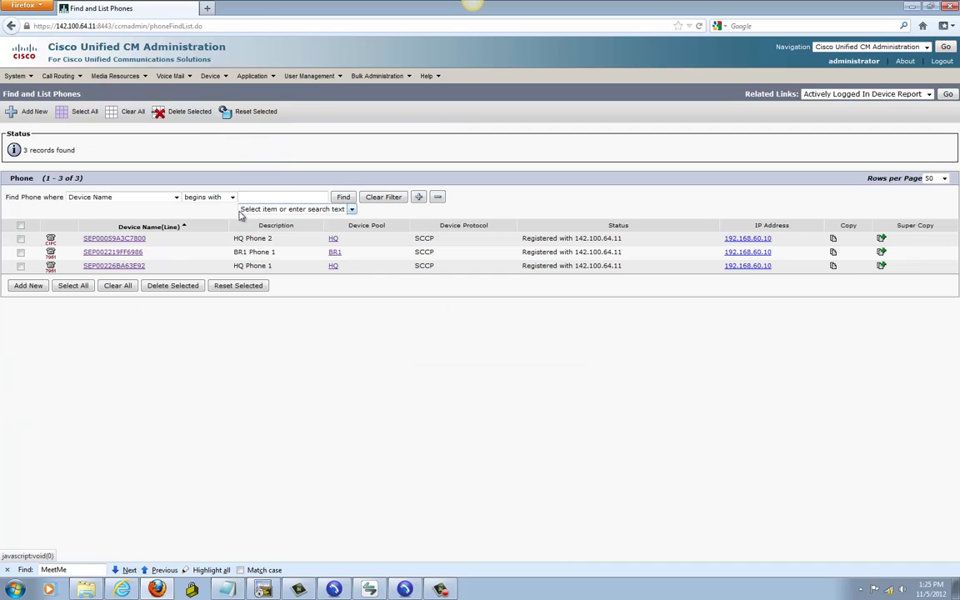
left_click(154, 266)
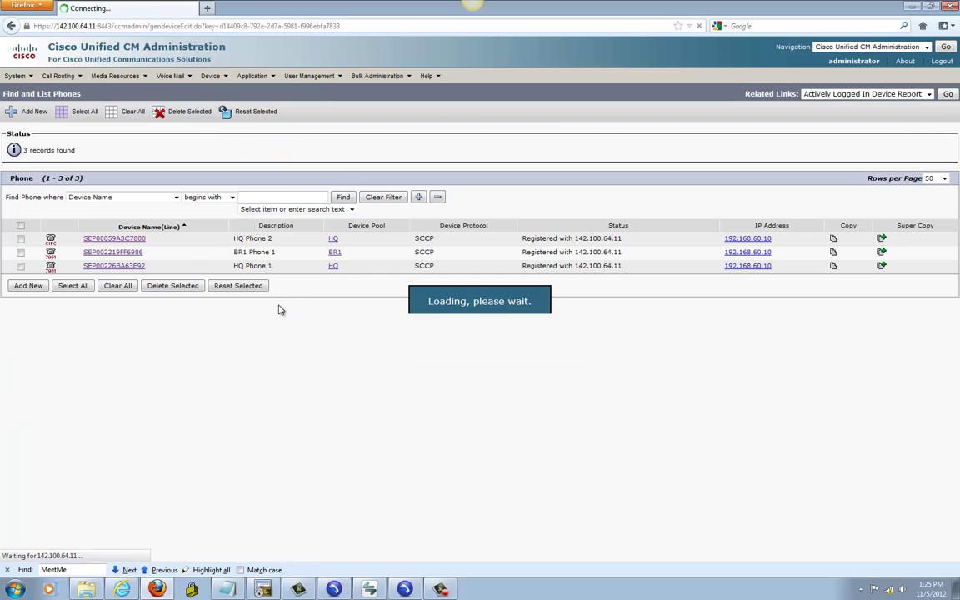
left_click(373, 357)
left_click(375, 390)
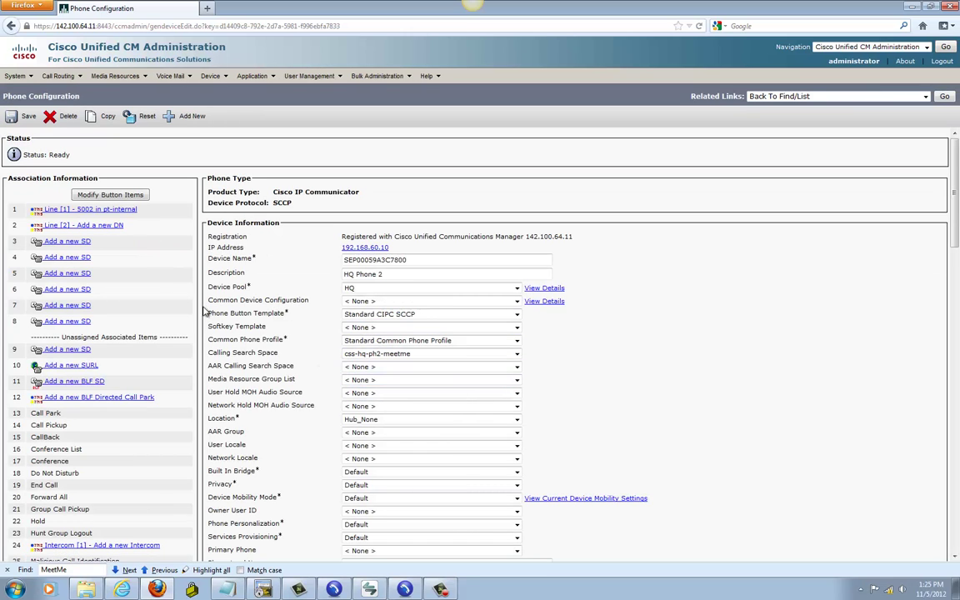
left_click(24, 121)
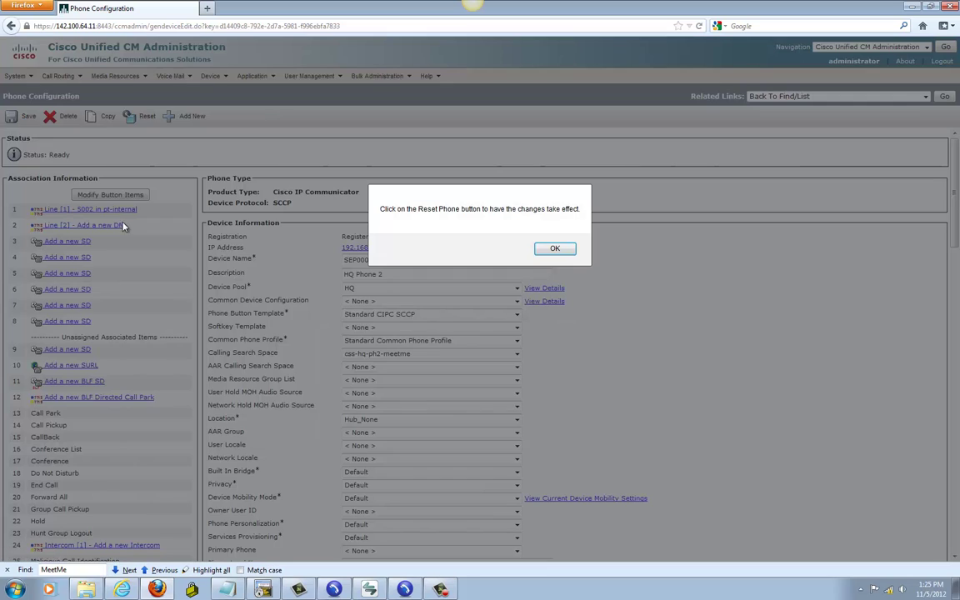
left_click(539, 249)
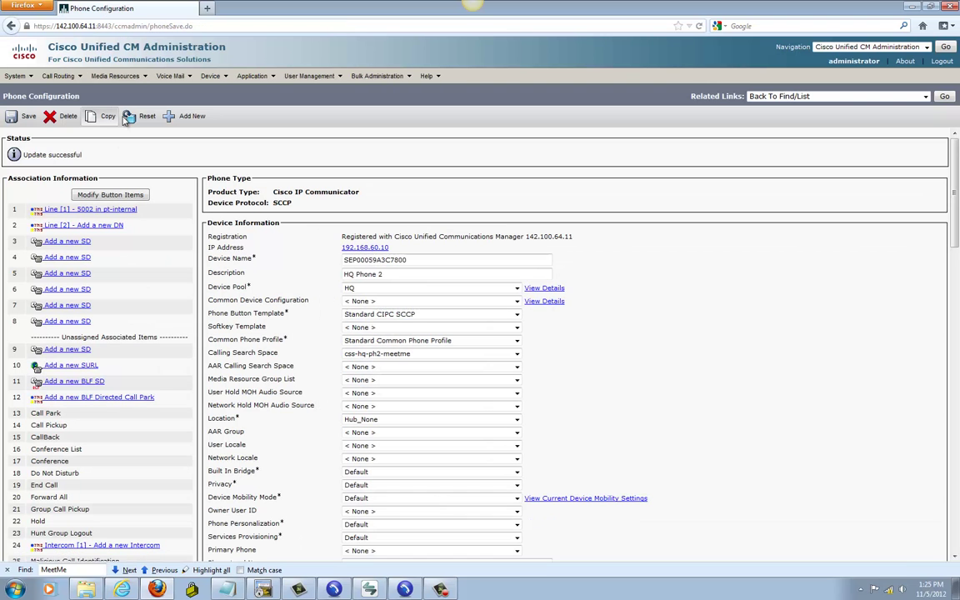
Reset HQ Phone 2 so the new settings take effect.
left_click(136, 116)
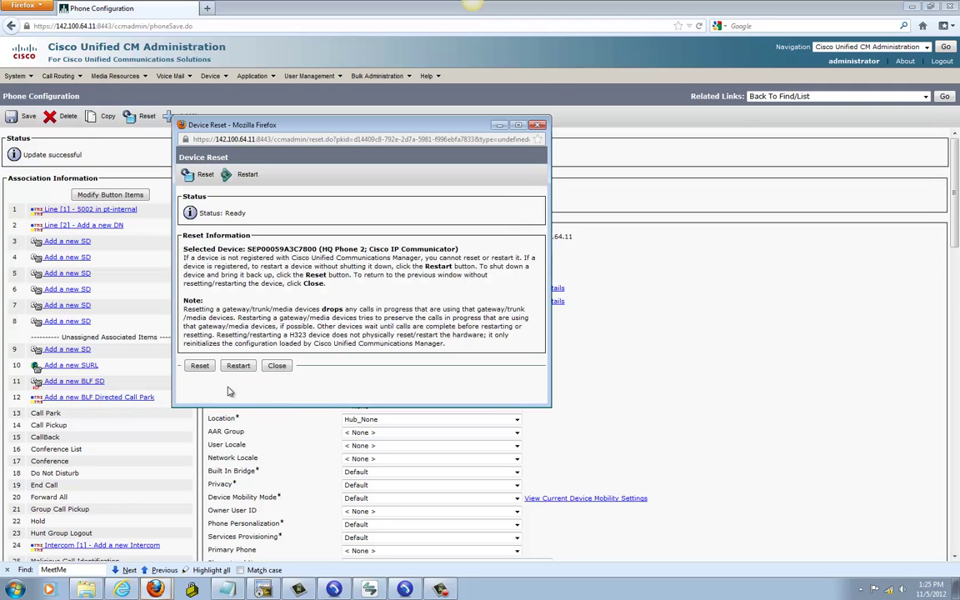
left_click(198, 364)
left_click(276, 365)
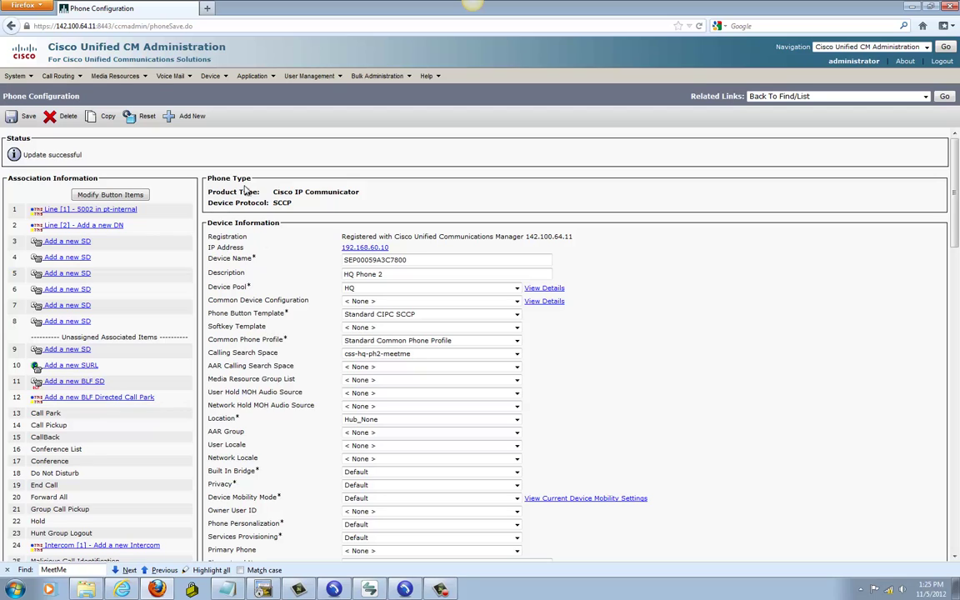
mouse_move(60, 76)
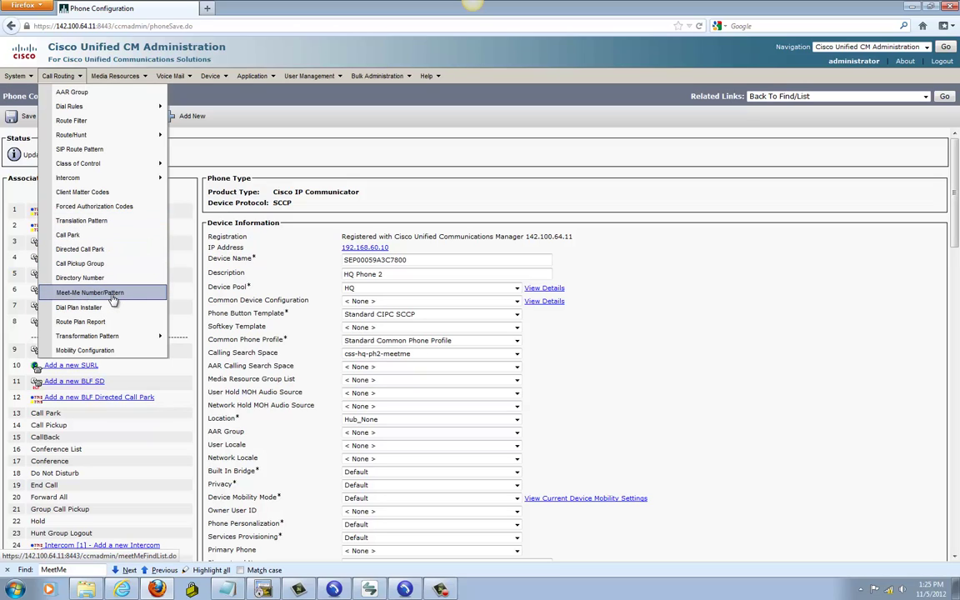
Start a new meet-me number 5555 with description meet-me.
left_click(113, 297)
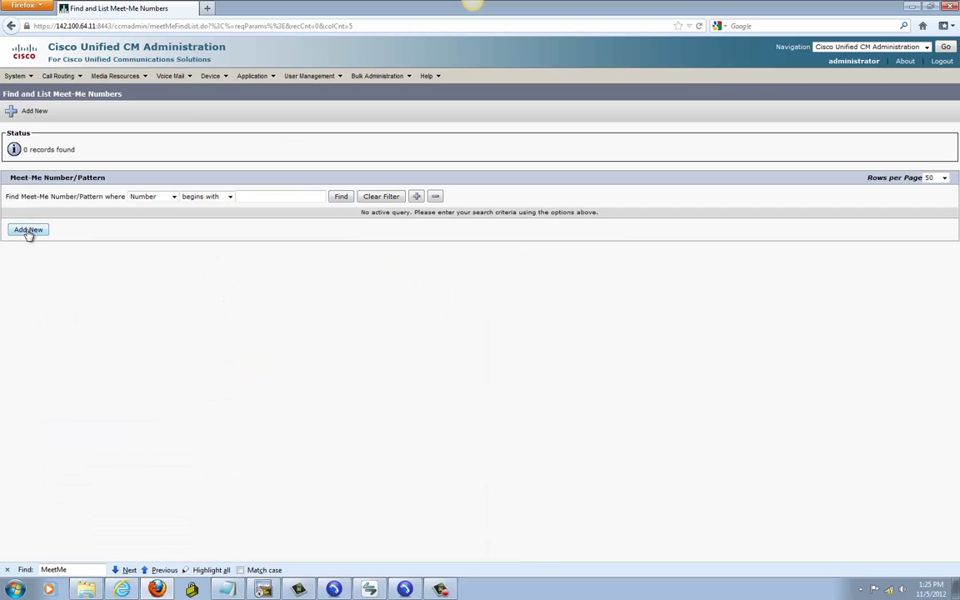
left_click(28, 230)
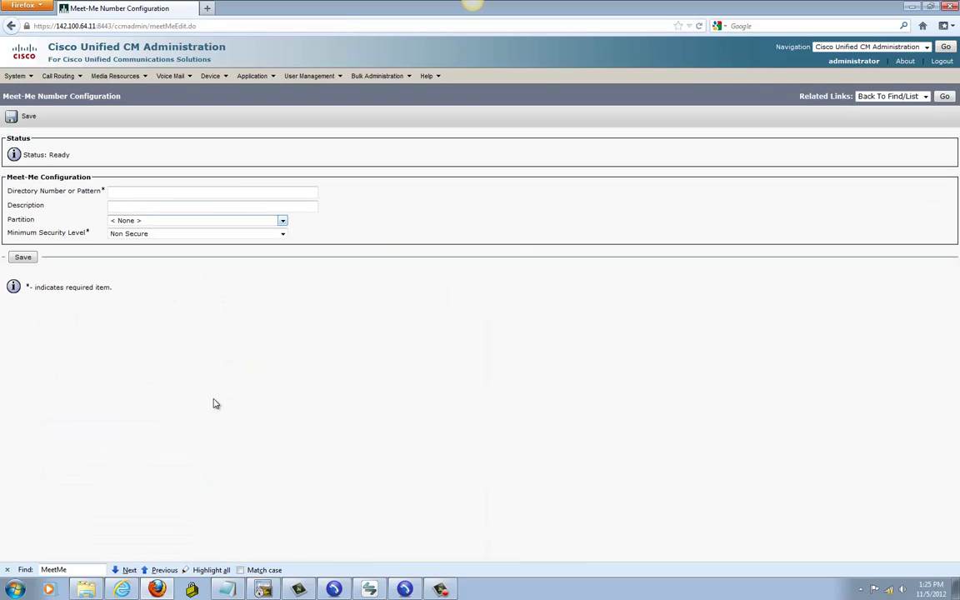
left_click(226, 590)
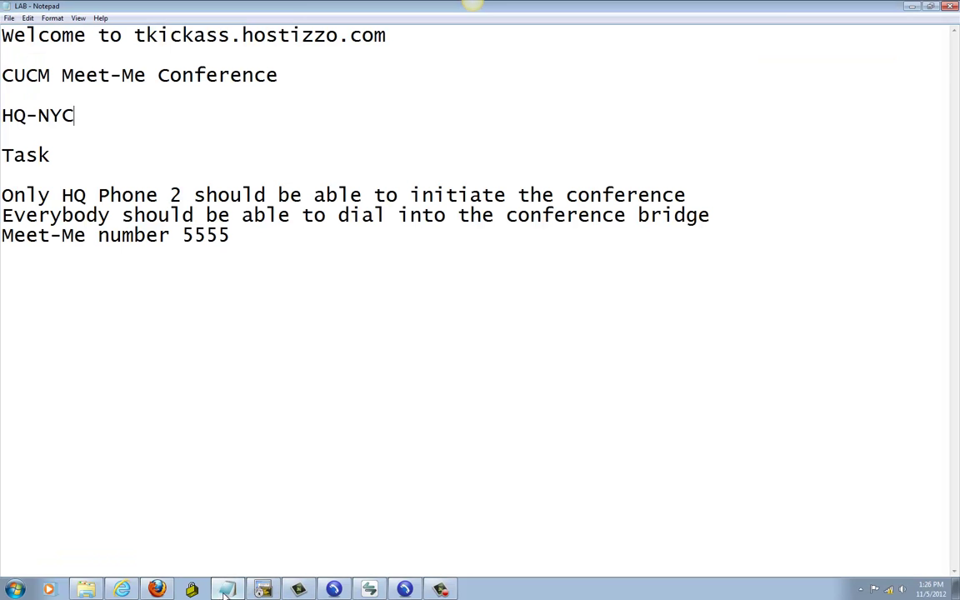
left_click(225, 590)
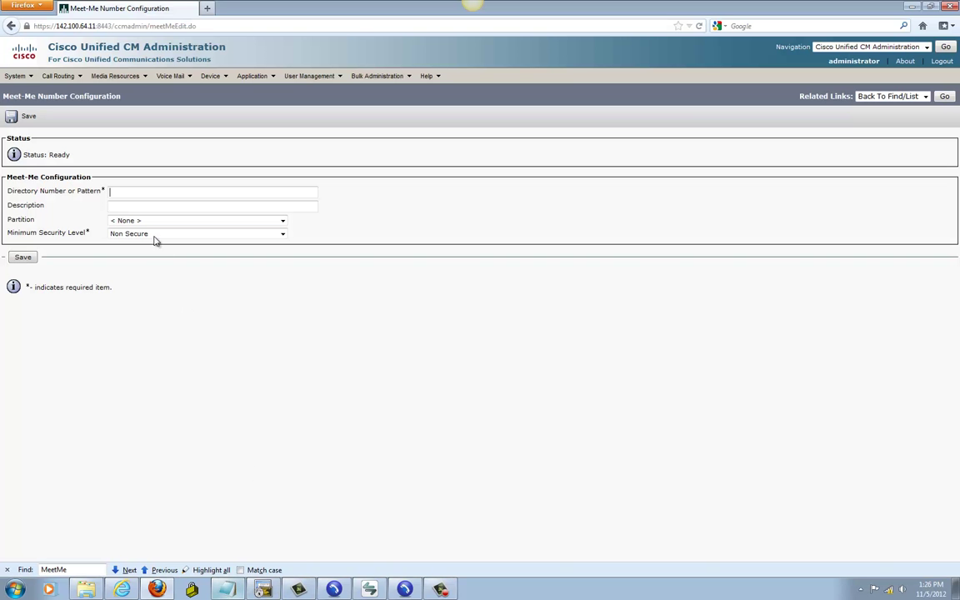
type("5555")
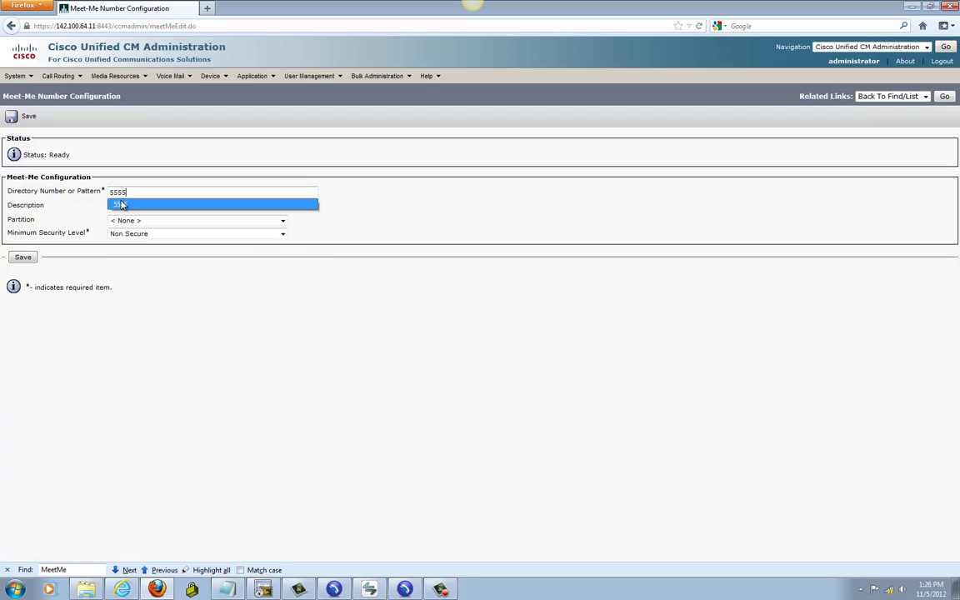
left_click(122, 205)
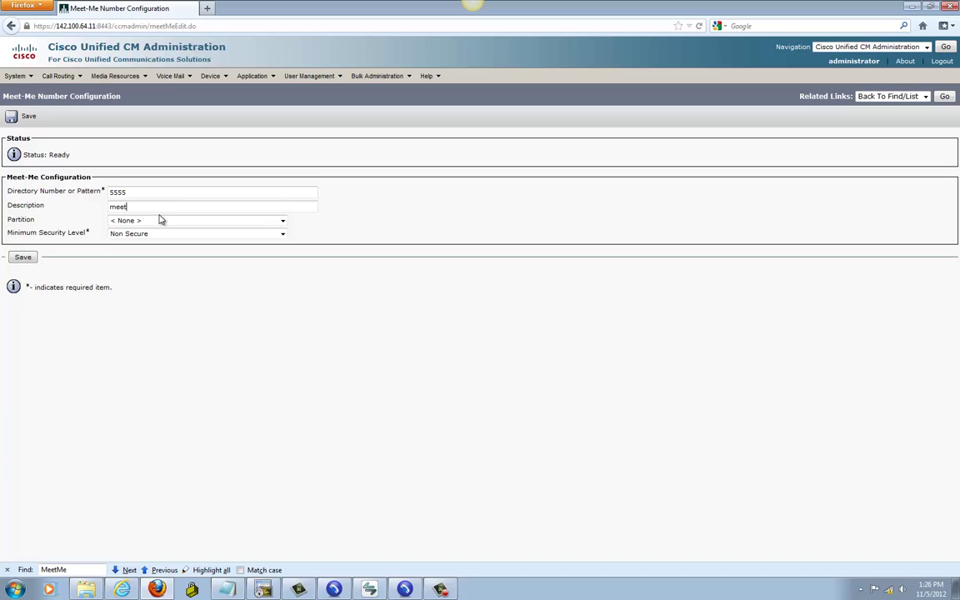
type("me")
Put meet-me number 5555 in partition pt-hq-ph2-meetme and save it.
left_click(282, 220)
left_click(333, 214)
left_click(188, 221)
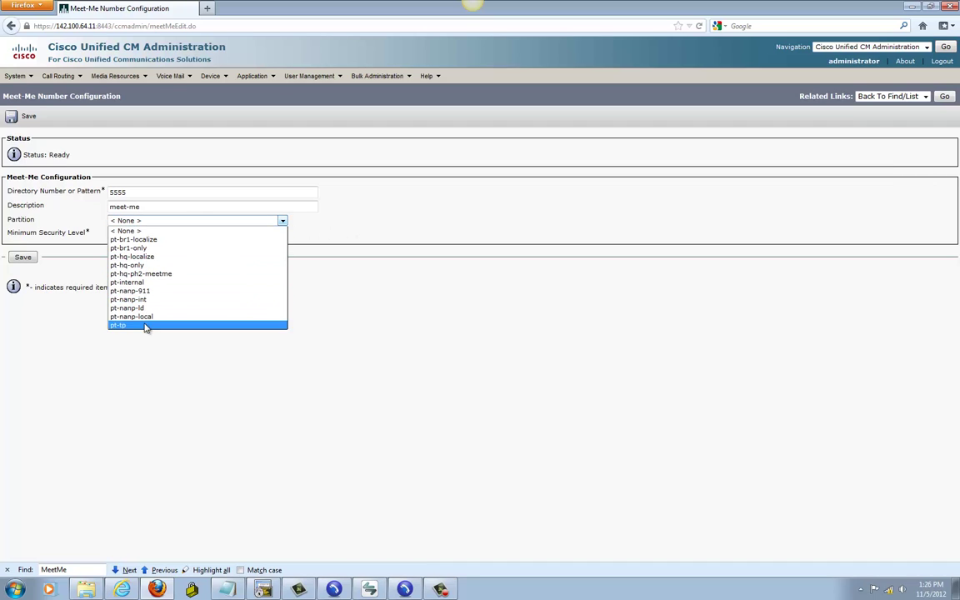
left_click(154, 278)
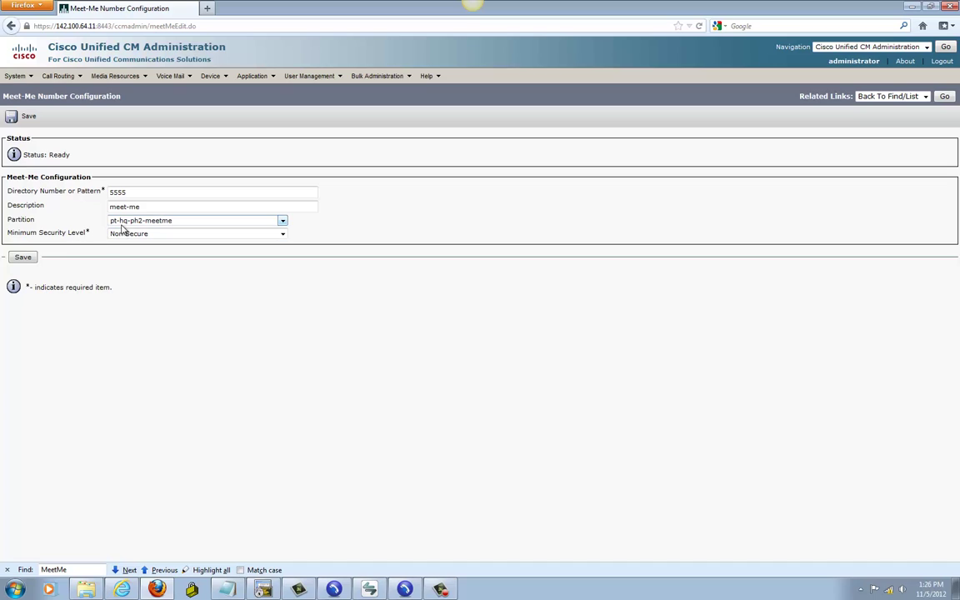
left_click(22, 256)
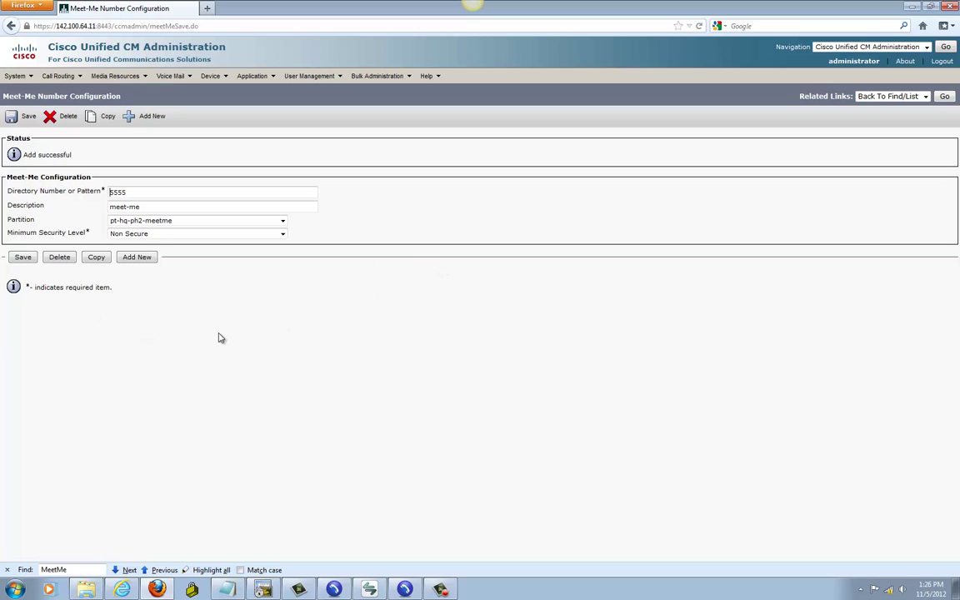
left_click(364, 589)
Take phone 5002 off-hook and dial meet-me number 5555.
left_click_drag(397, 214, 557, 115)
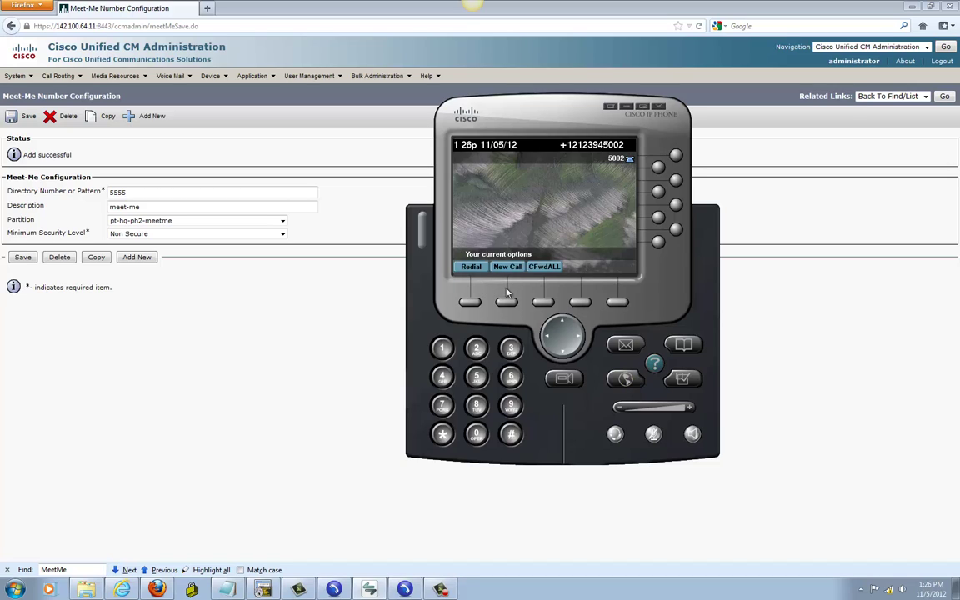
left_click(694, 434)
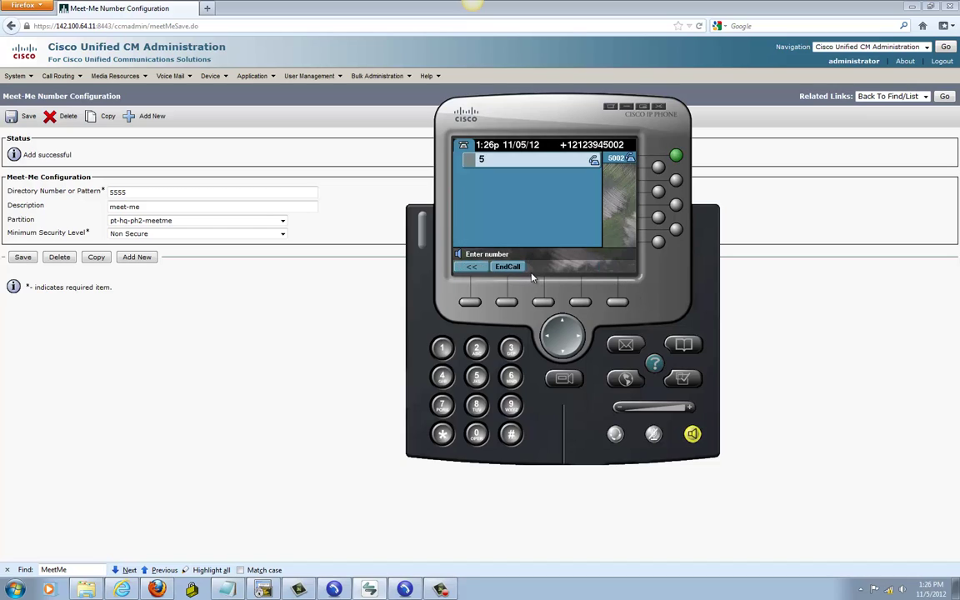
type("5555)")
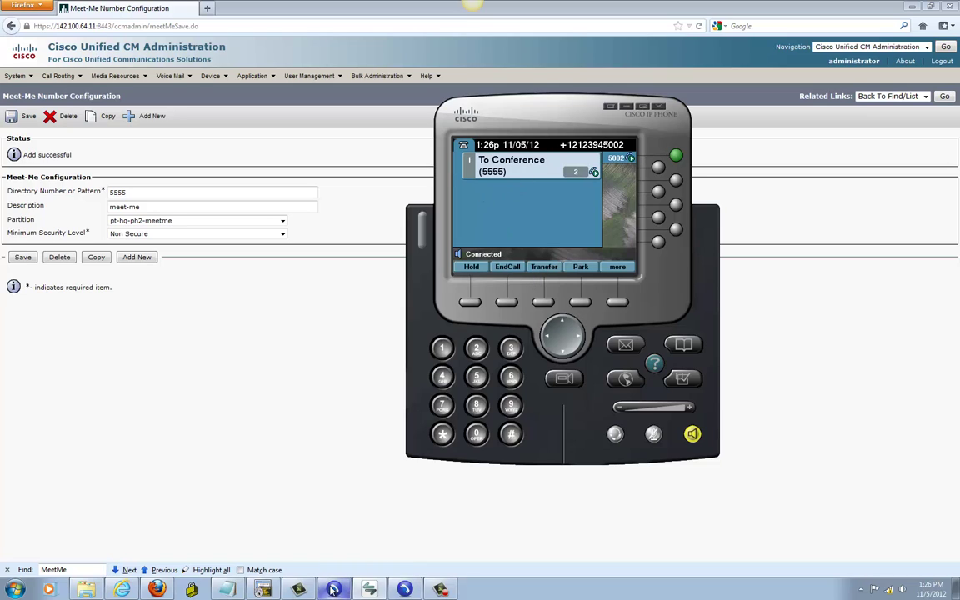
Dial 5555 from the second softphone, then end its call and 5002's conference call.
left_click(378, 591)
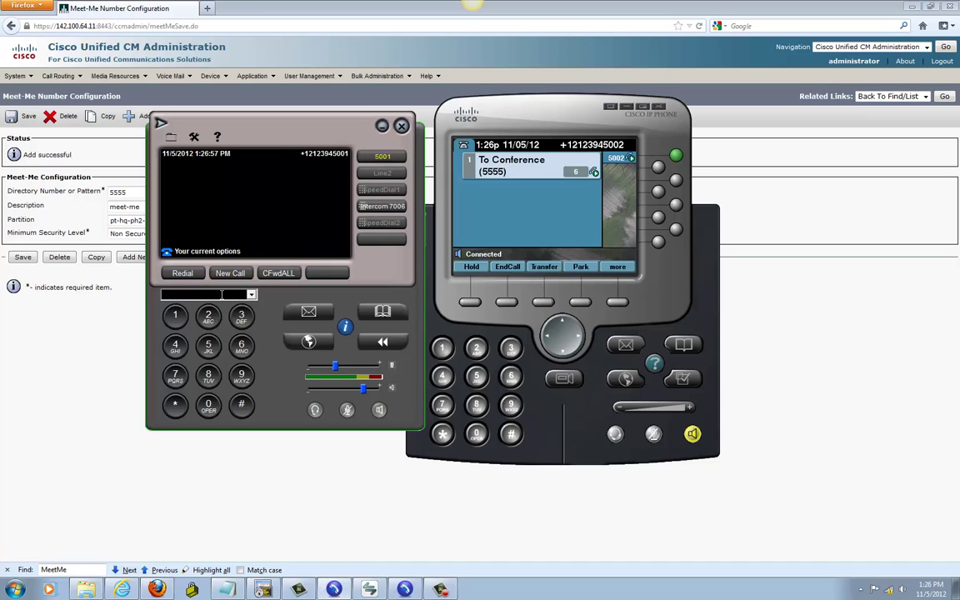
type("5555")
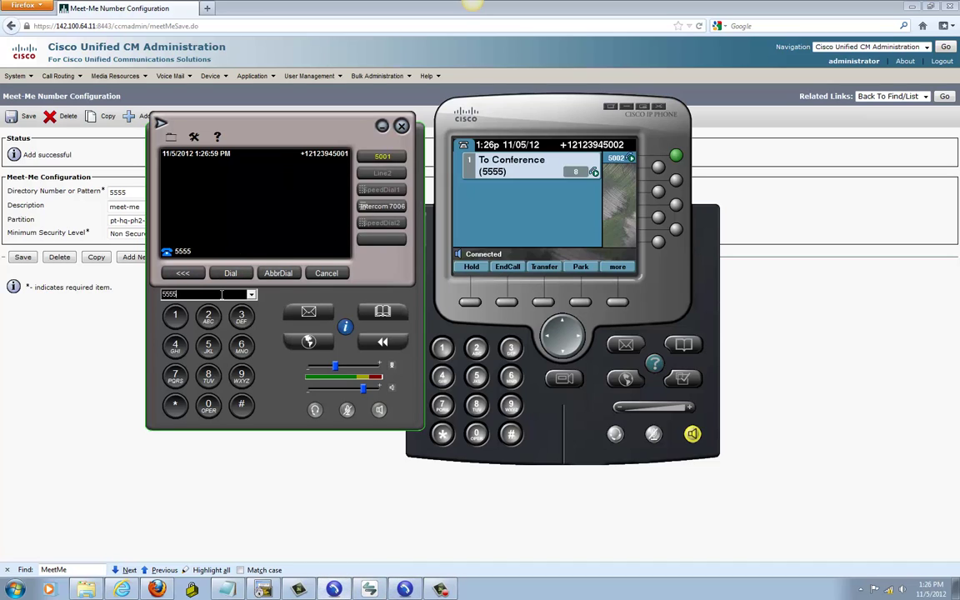
left_click(230, 273)
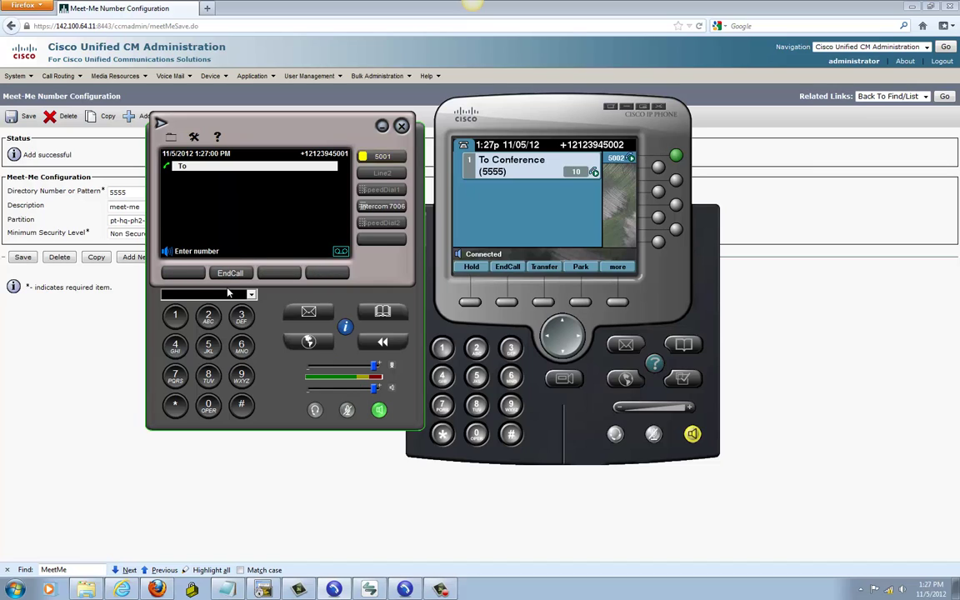
left_click(230, 273)
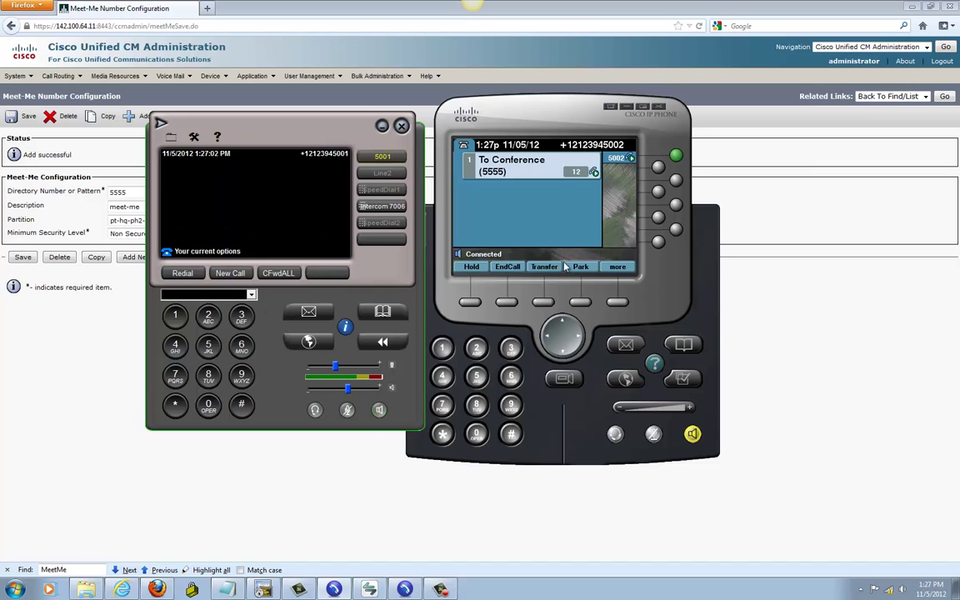
left_click(506, 268)
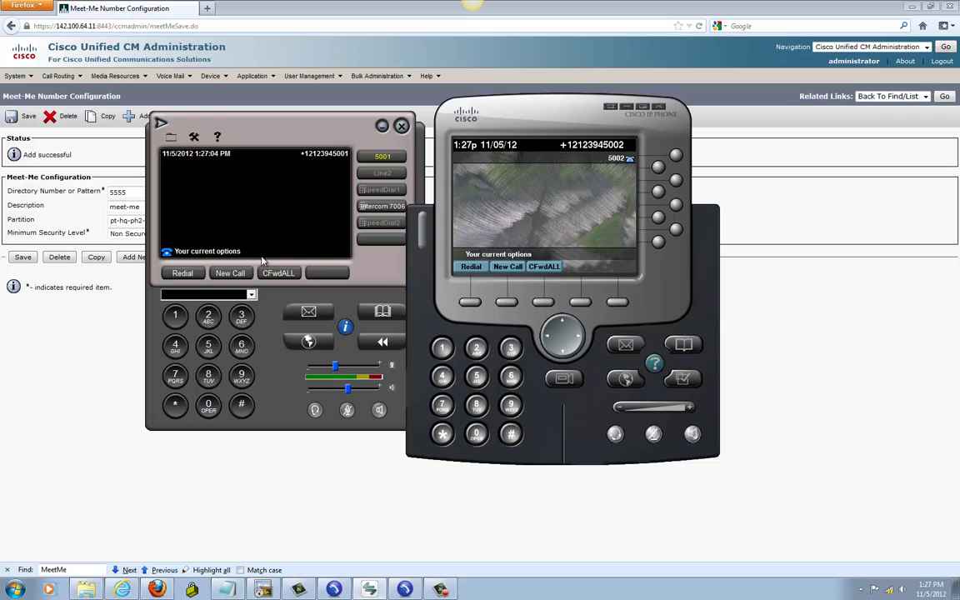
Retry the second softphone through its more-options menu, end the attempt, and return to CUCM Administration.
left_click(379, 413)
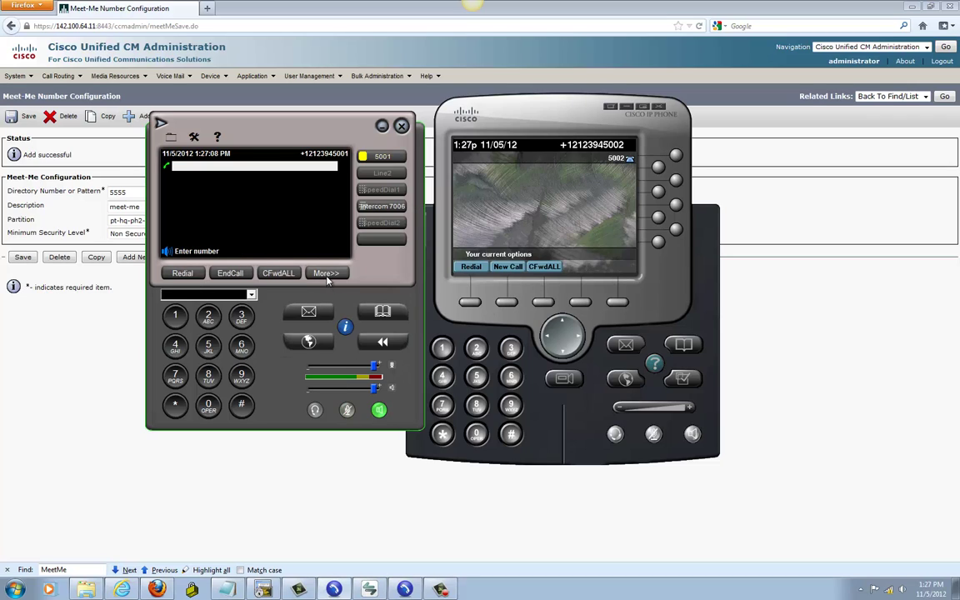
left_click(327, 277)
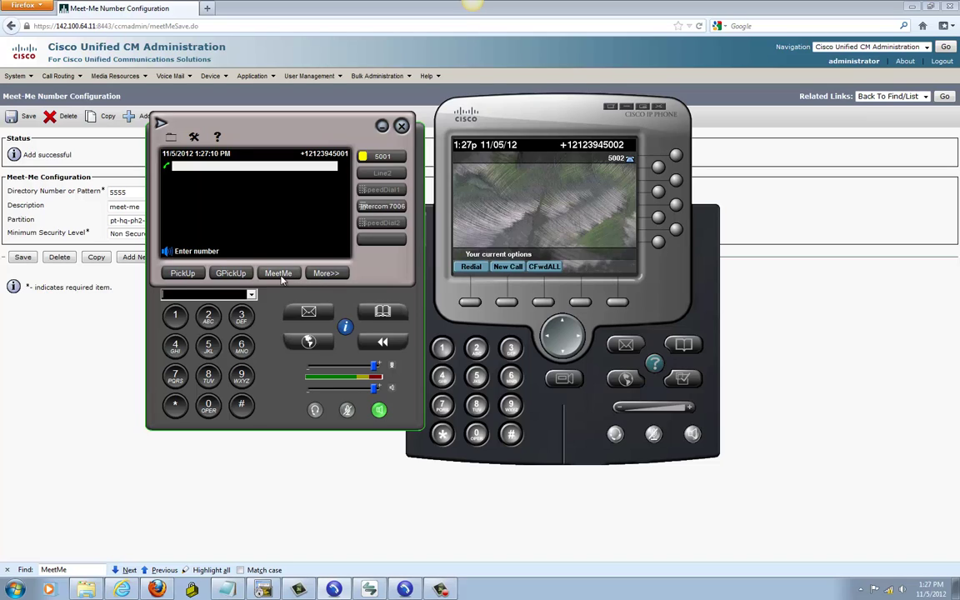
type("5555")
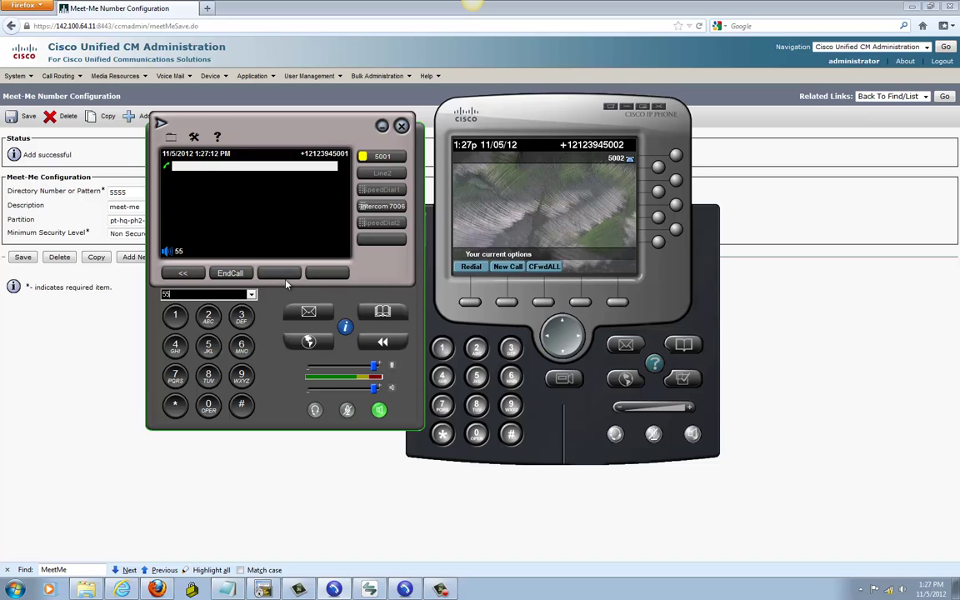
left_click(230, 272)
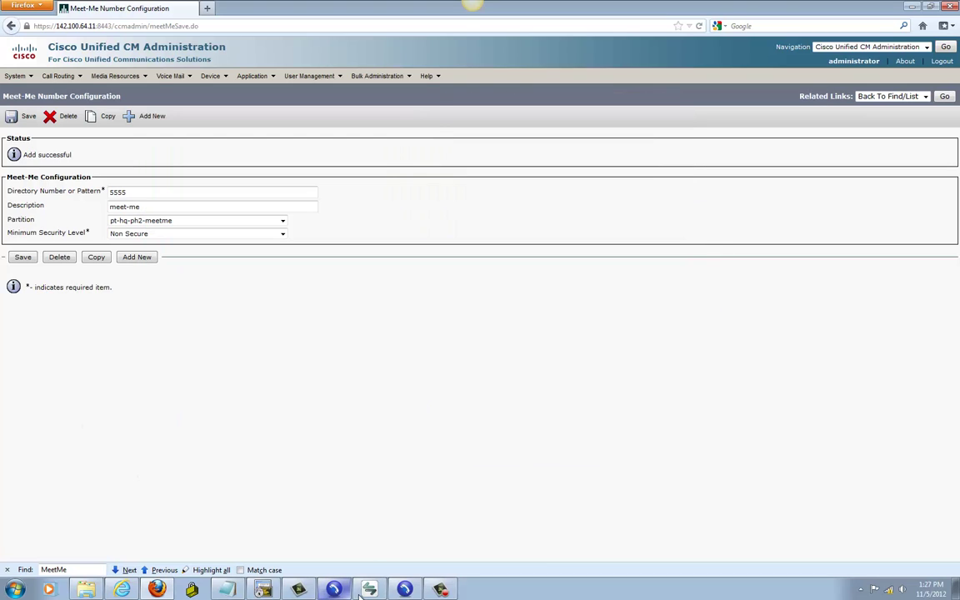
left_click(369, 590)
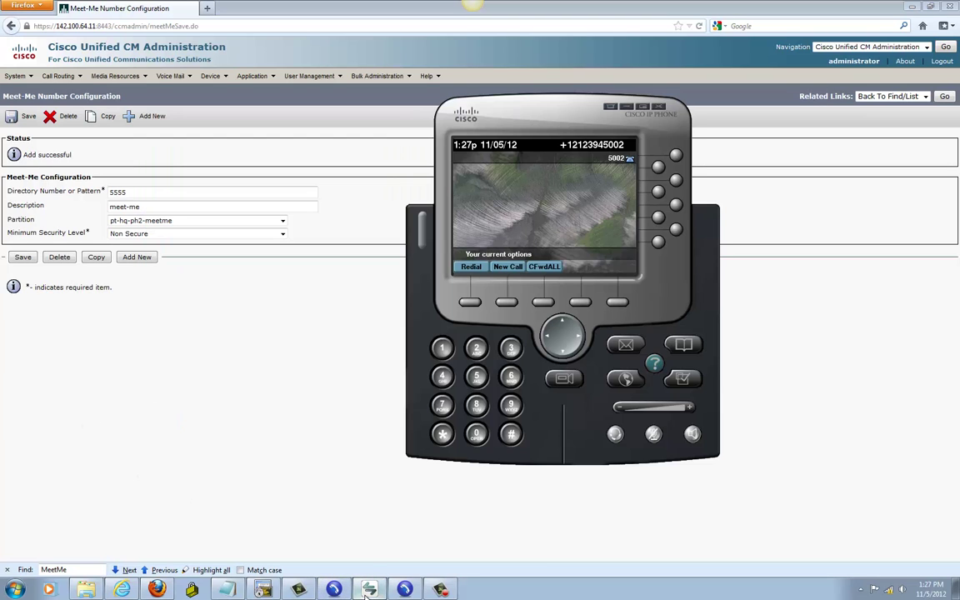
left_click(213, 408)
mouse_move(211, 76)
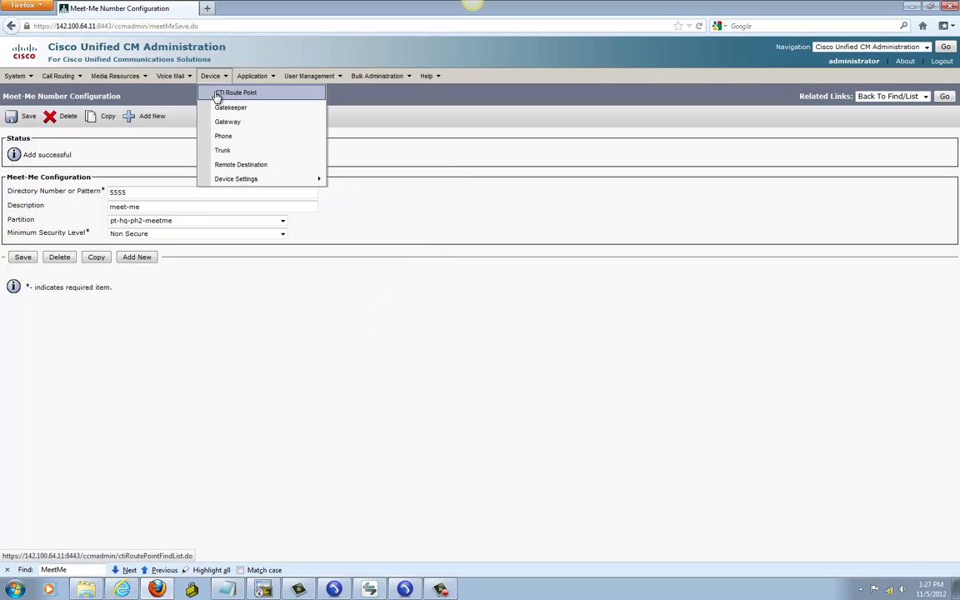
Add a new CTI route point with name and description cti-meet-me.
left_click(218, 93)
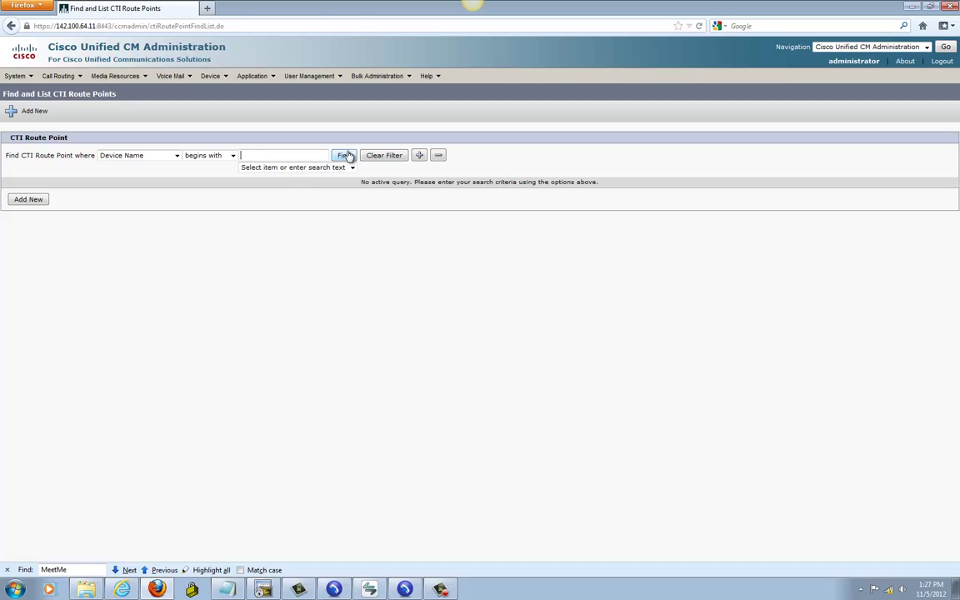
left_click(345, 156)
left_click(26, 241)
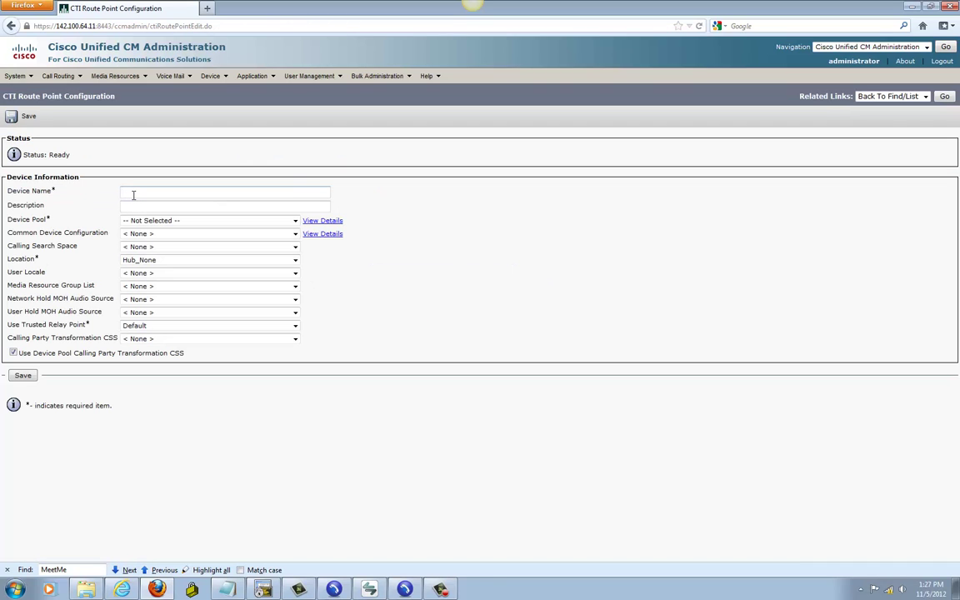
left_click(133, 195)
type("meet")
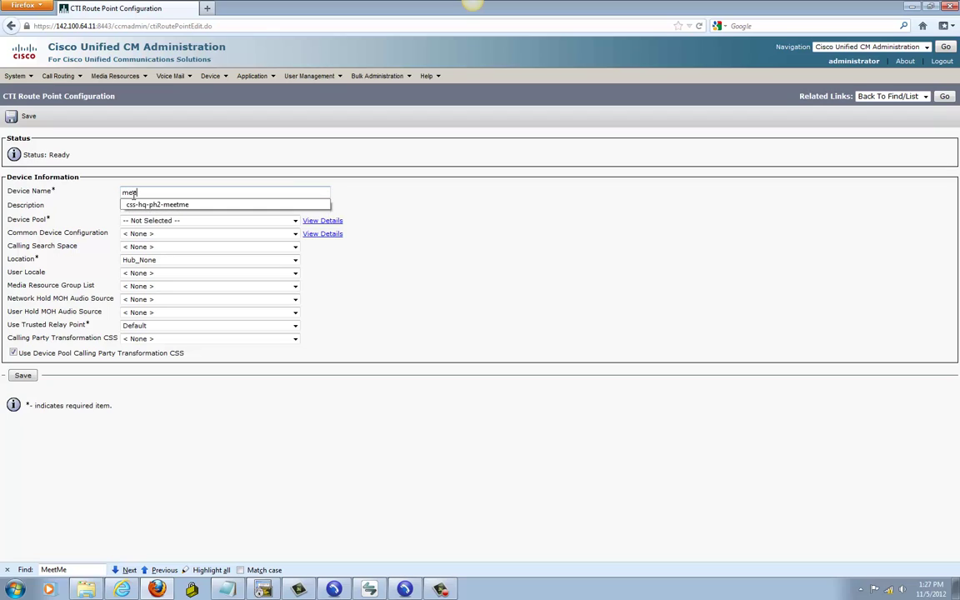
type("-me")
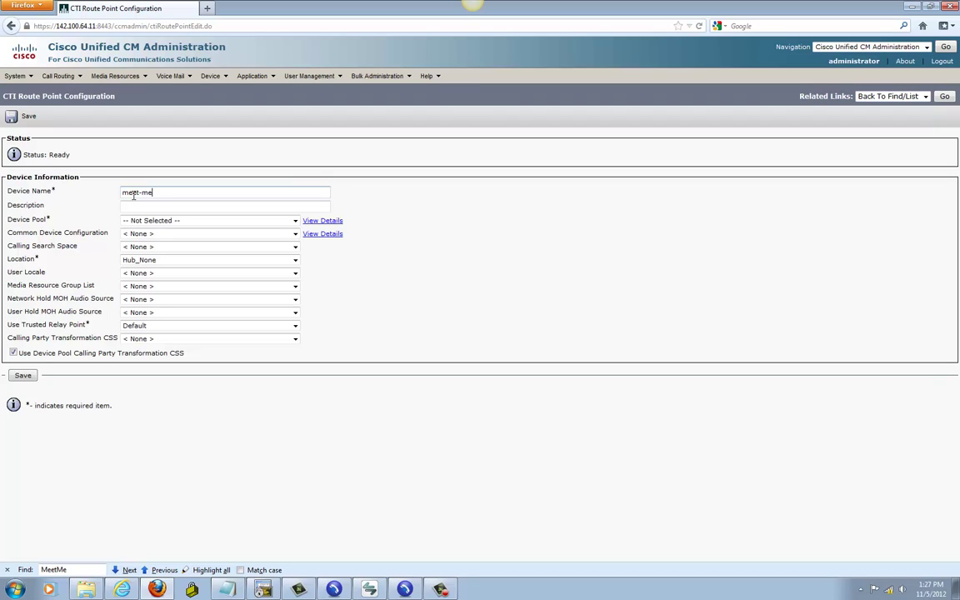
key("BackSpace")
key("BackSpace")
key("BackSpace")
key("BackSpace")
key("BackSpace")
key("BackSpace")
type("ct")
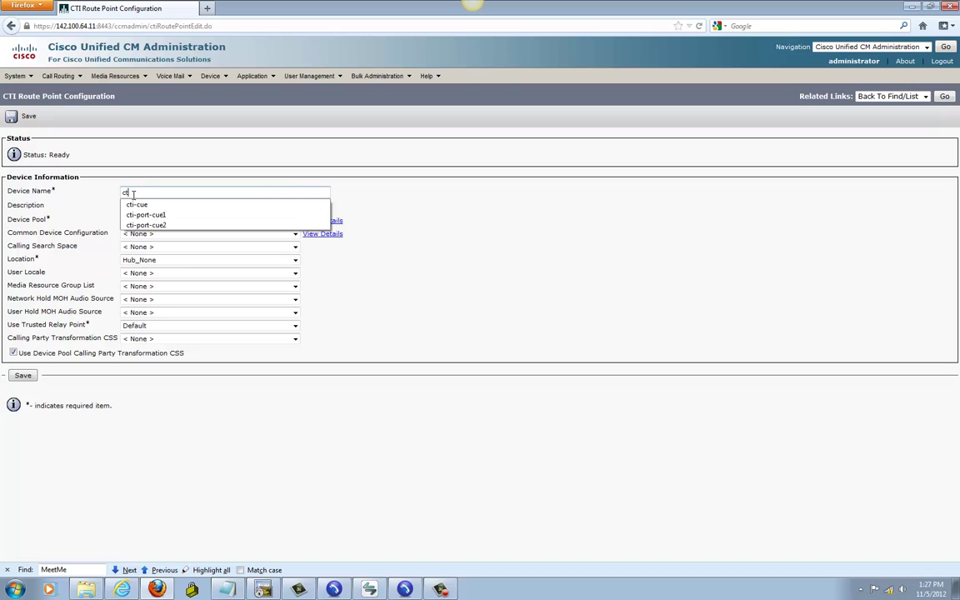
type("i-meet-me")
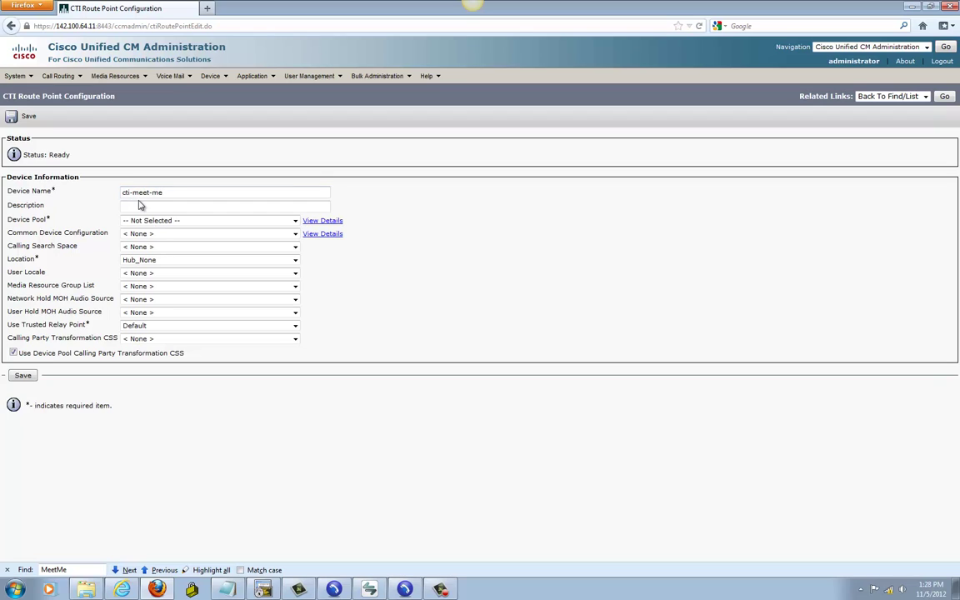
left_click(137, 207)
type("cti-meet-me")
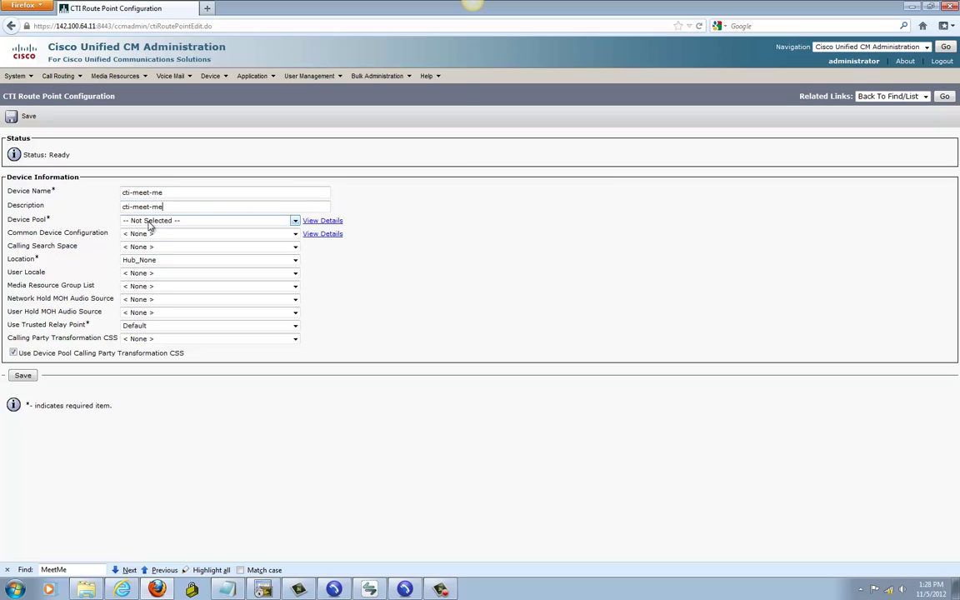
Assign device pool HQ and calling search space css-internal to cti-meet-me, and save.
left_click(150, 222)
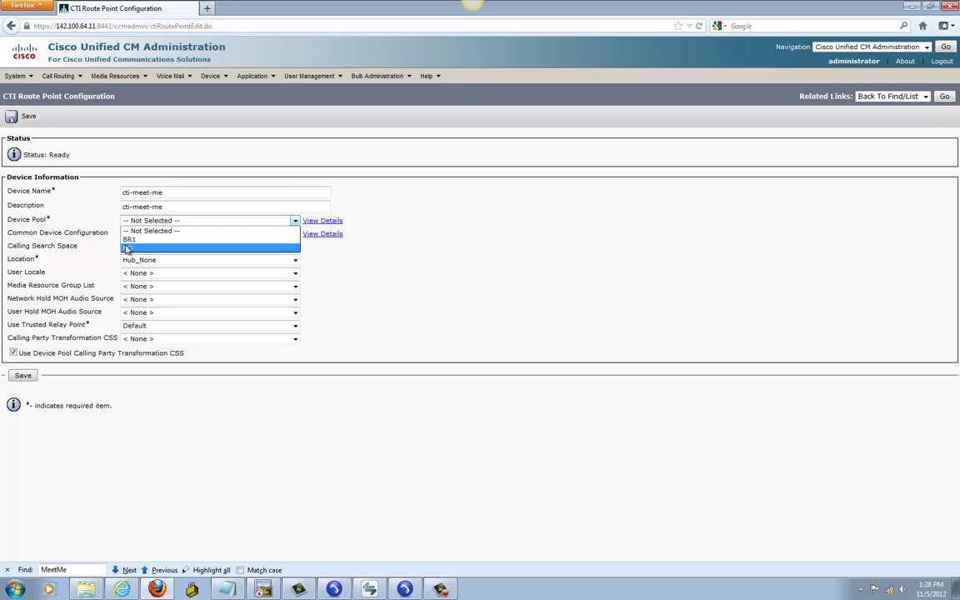
left_click(127, 248)
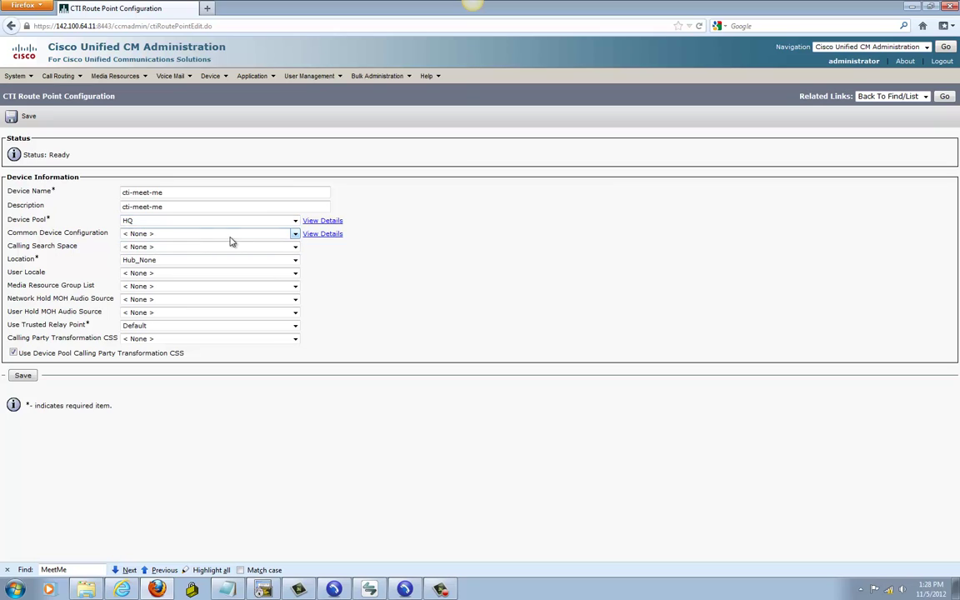
left_click(145, 248)
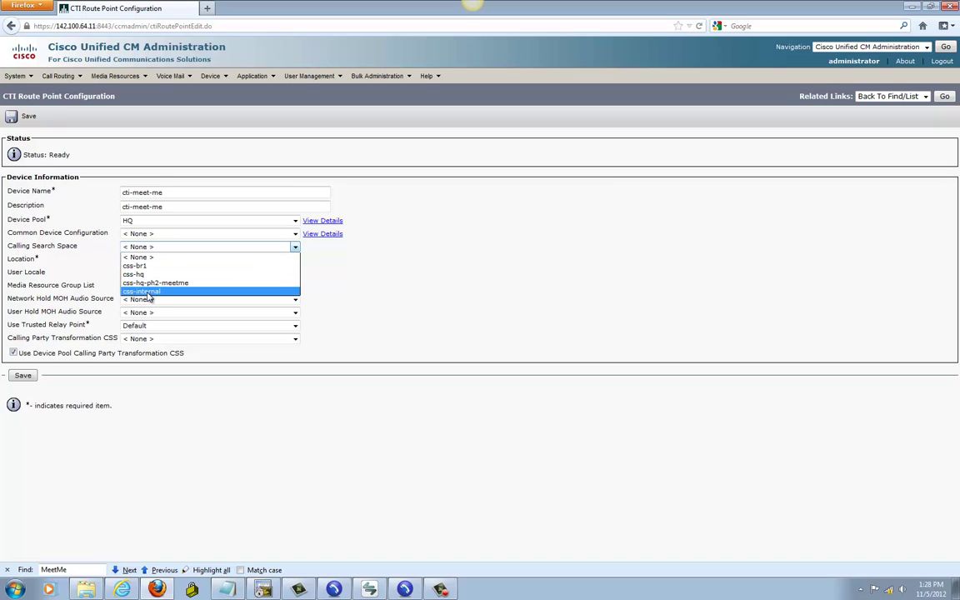
left_click(148, 291)
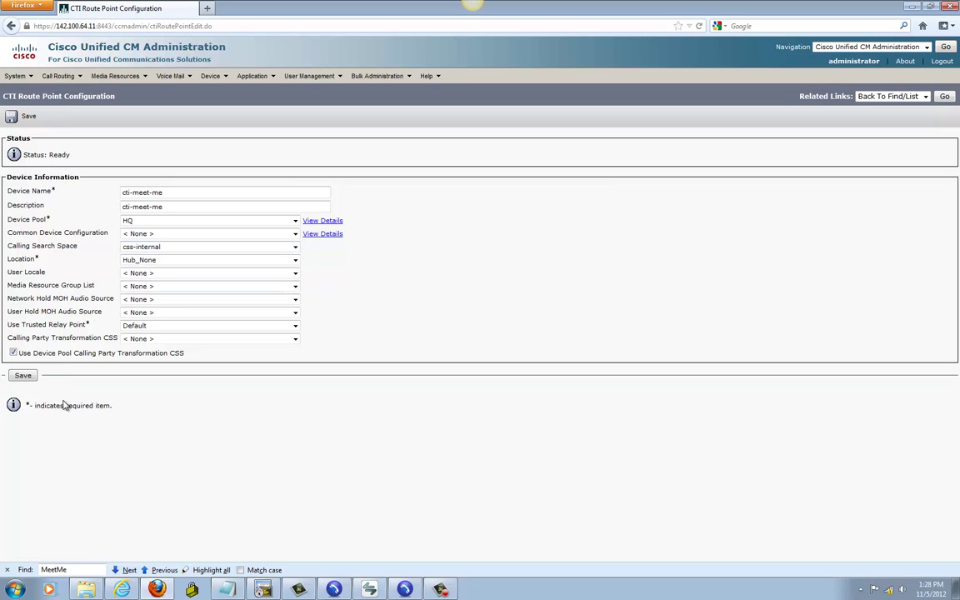
left_click(26, 375)
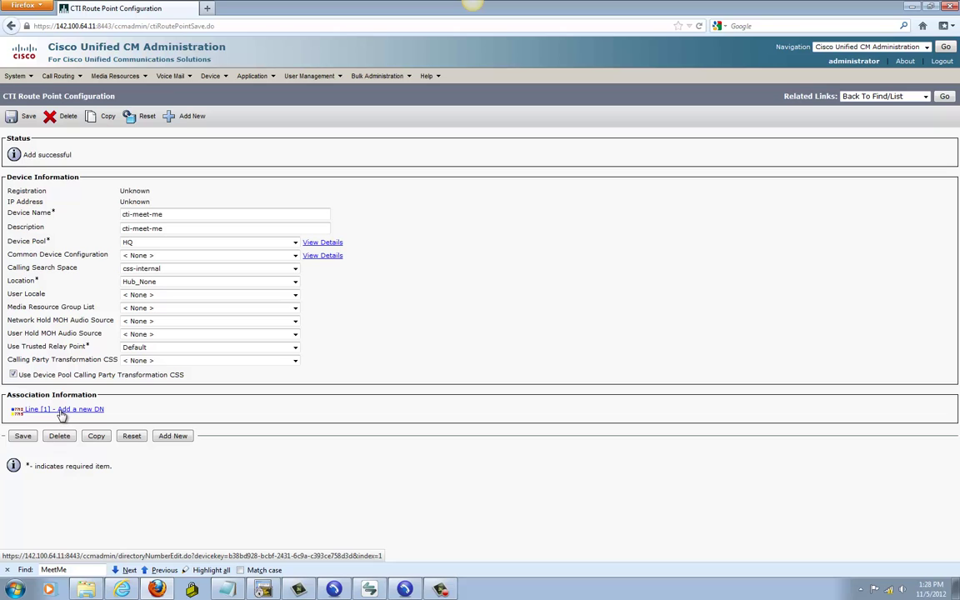
Give cti-meet-me line 1 number 5555, forward all to 5555 via css-hq-ph2-meetme, and save.
left_click(61, 411)
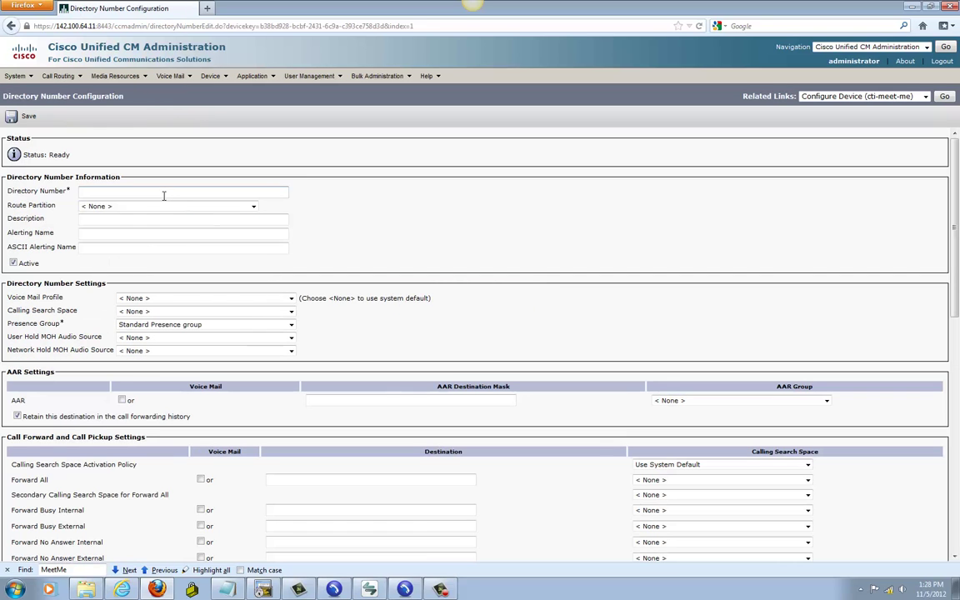
type("5555")
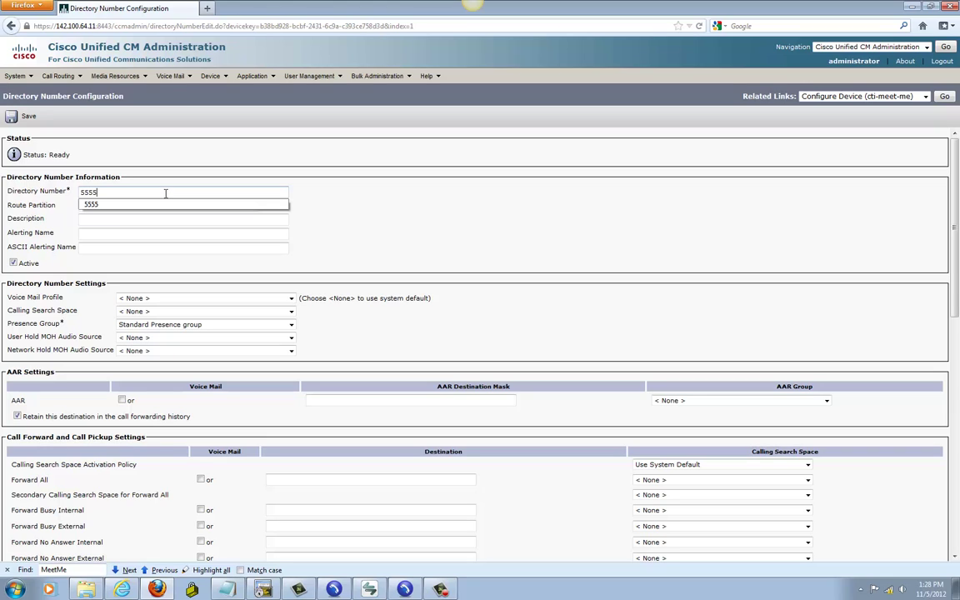
left_click(107, 207)
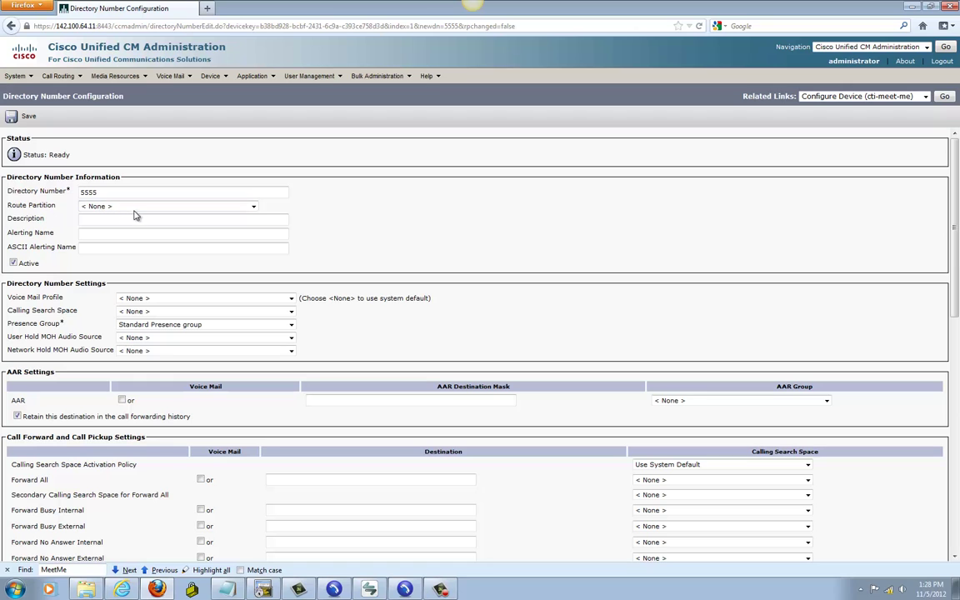
scroll(957, 321, "down", 2)
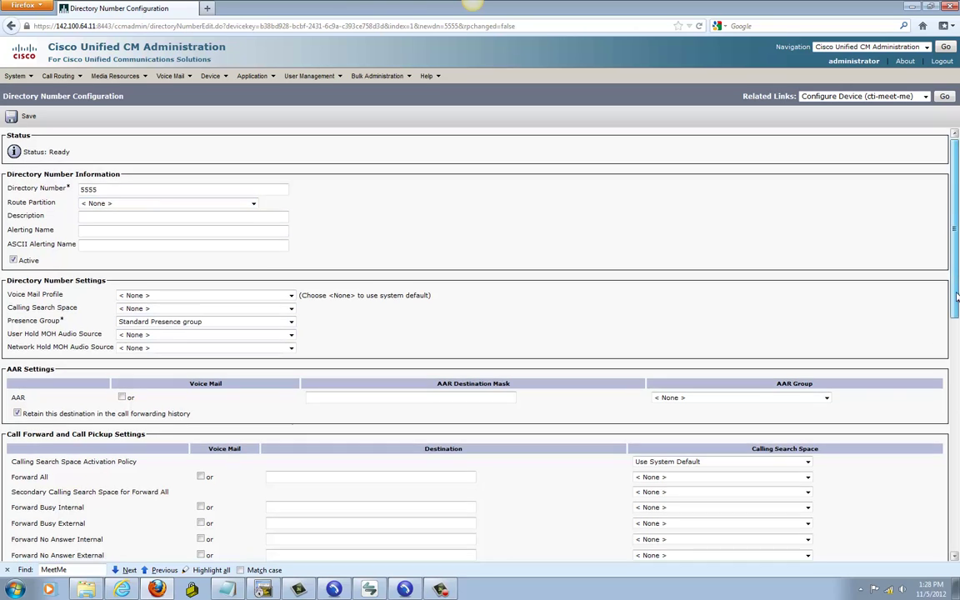
left_click_drag(957, 321, 956, 361)
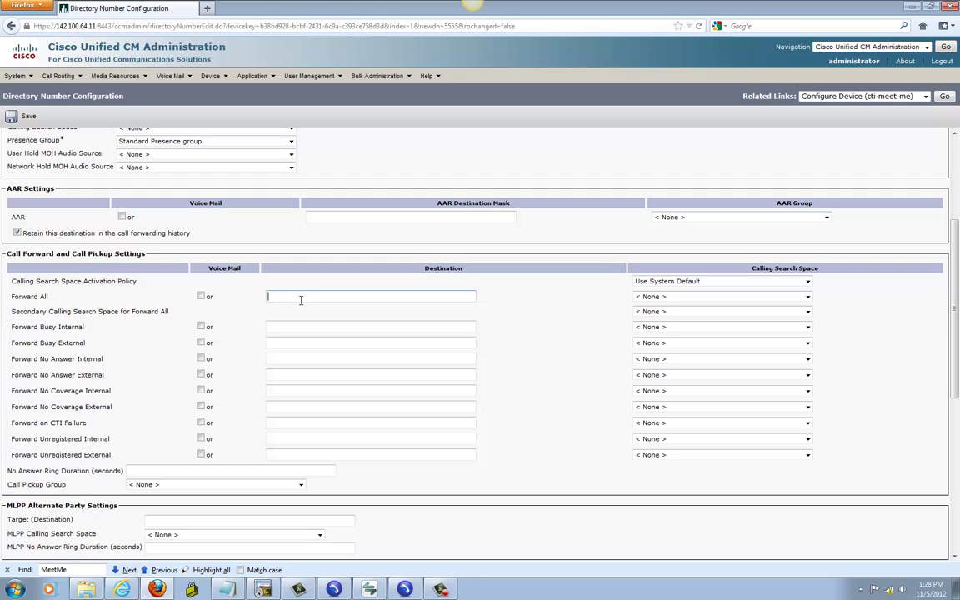
type("5555")
left_click(686, 298)
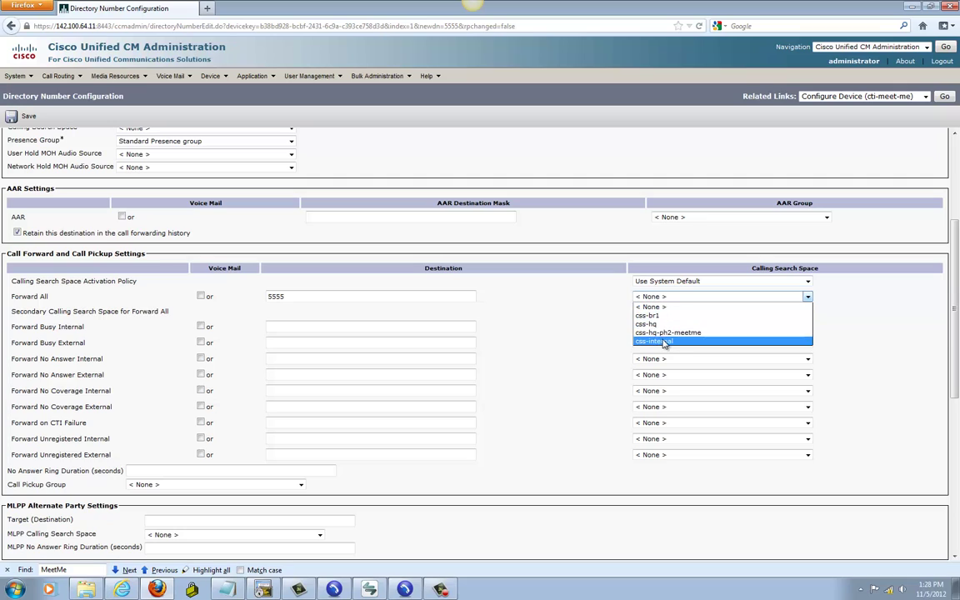
left_click(661, 333)
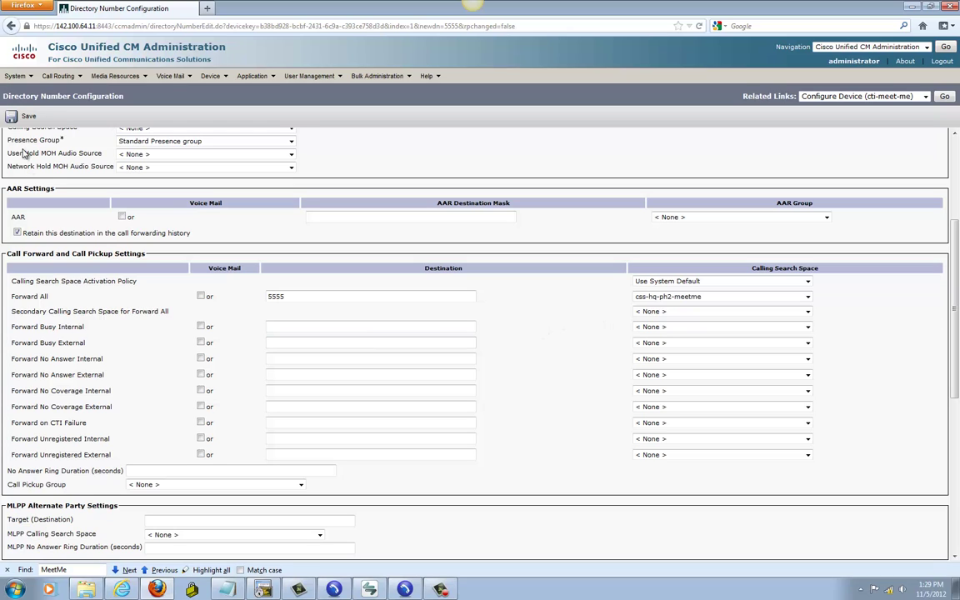
left_click(21, 121)
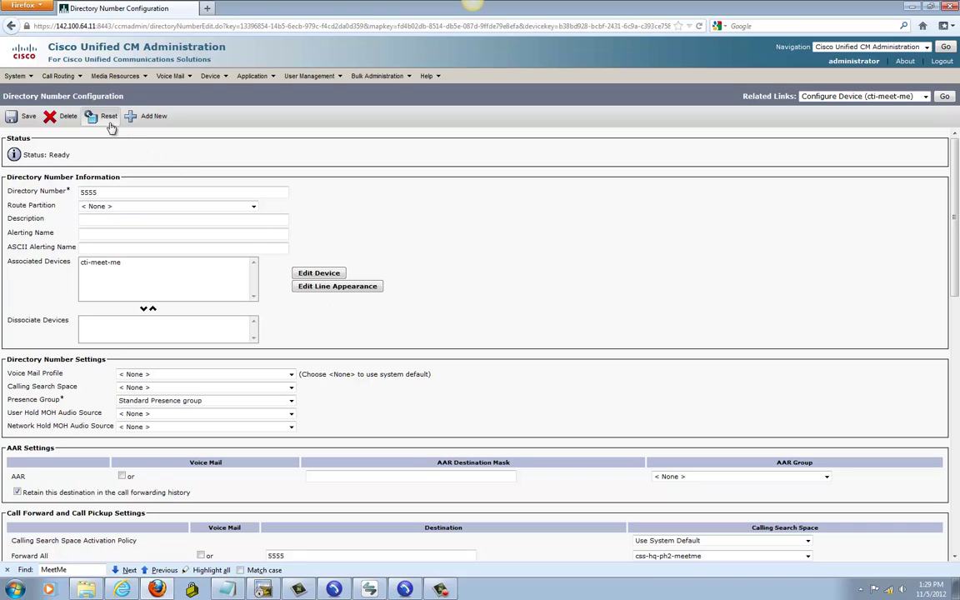
Take phone 5002 off-hook and start meet-me conference 5555 with MeetMe.
left_click(370, 590)
left_click_drag(506, 107, 503, 54)
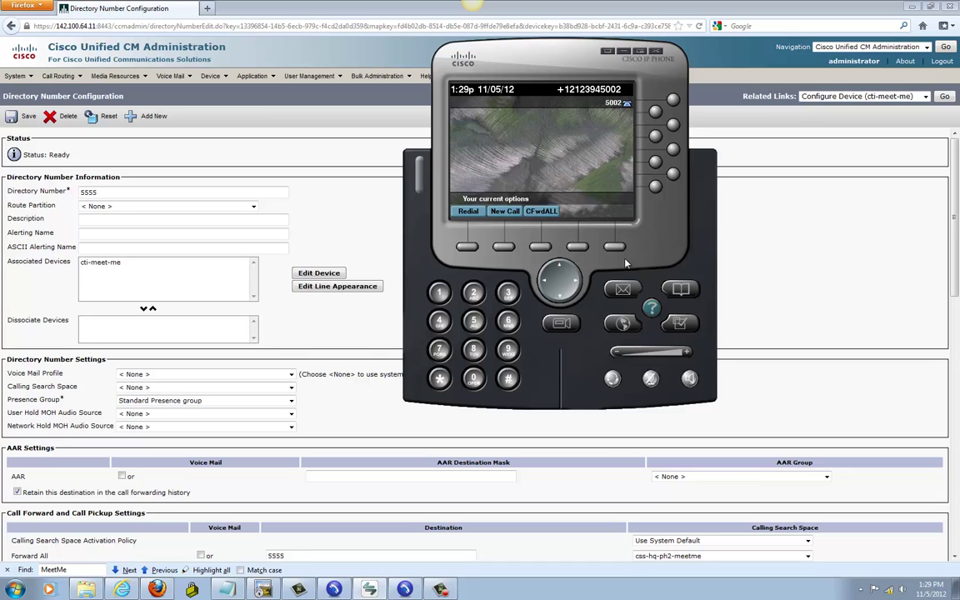
left_click(692, 379)
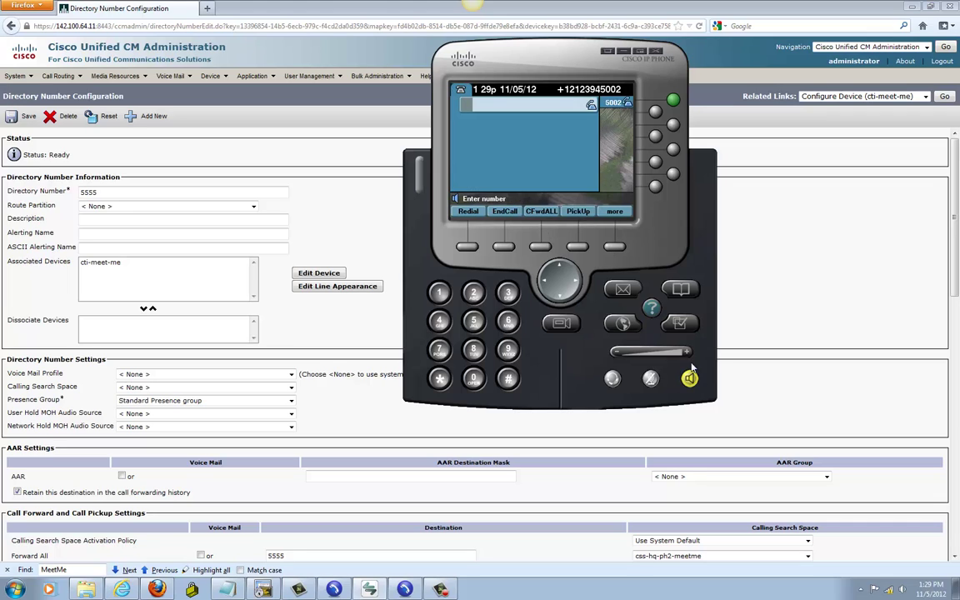
left_click(615, 213)
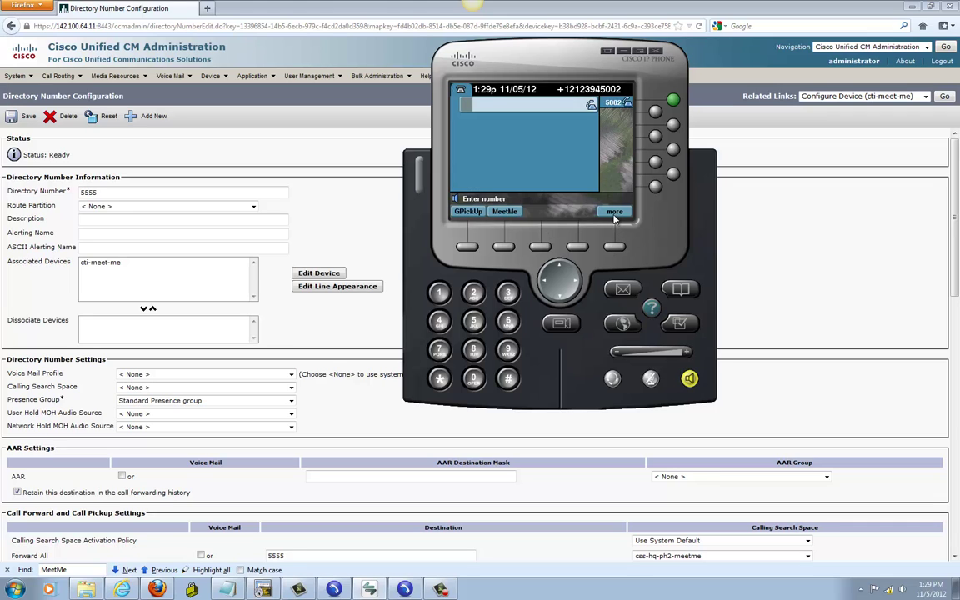
left_click(511, 218)
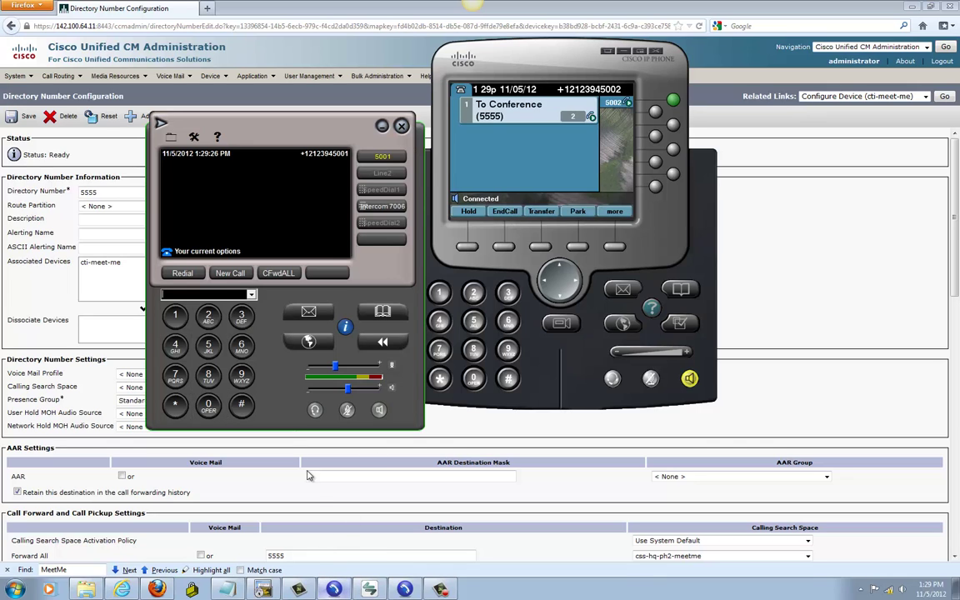
Dial 5555 from the 5001 softphone and mute both 5001 and 5002.
type("5555")
left_click(230, 275)
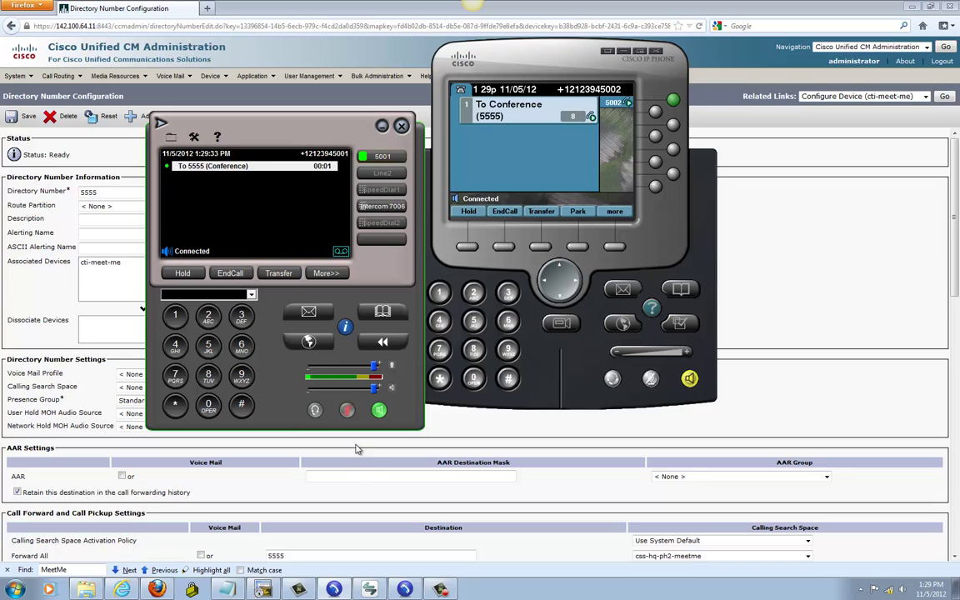
left_click(347, 409)
left_click(651, 380)
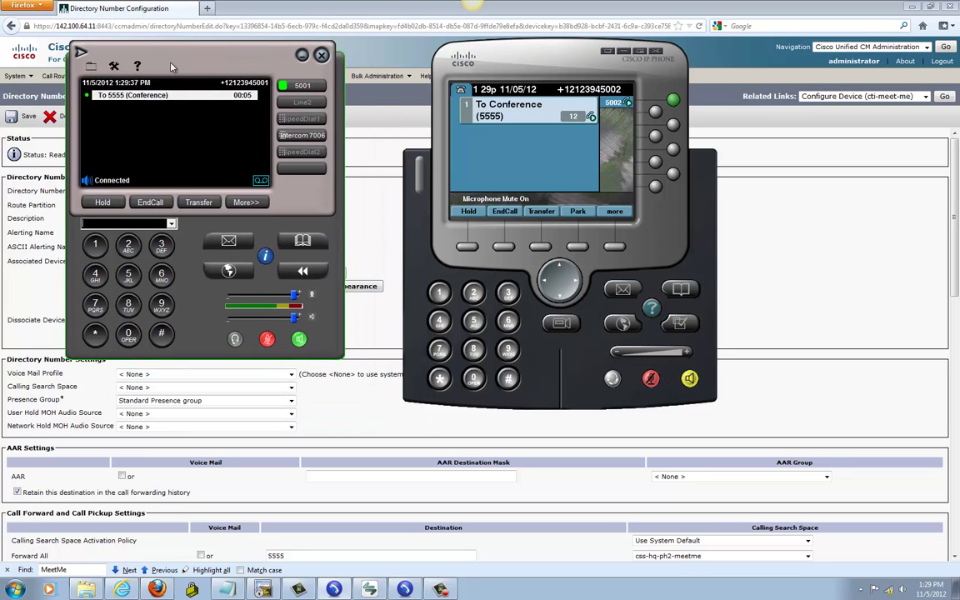
left_click_drag(252, 138, 165, 52)
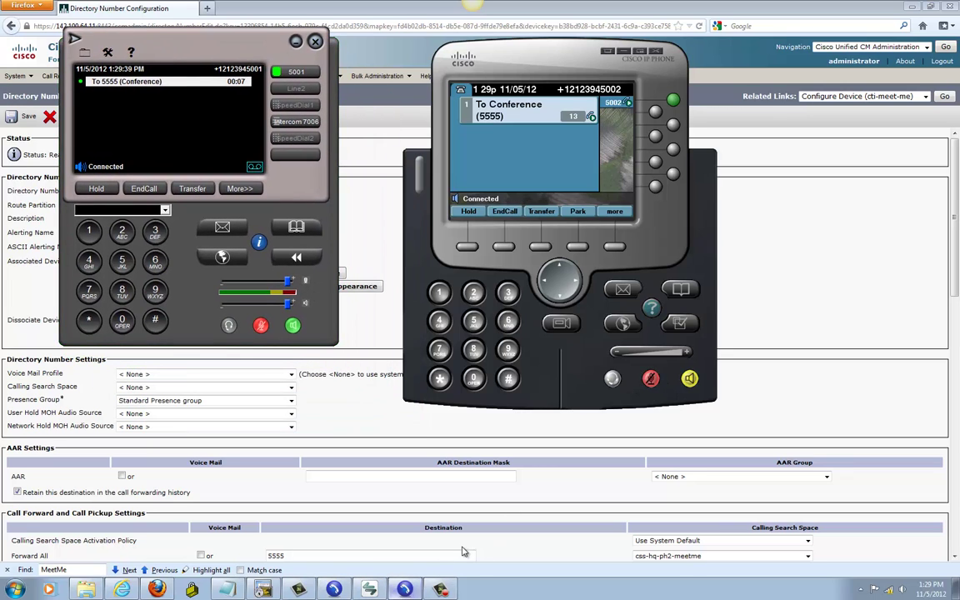
Dial 5555 from line 1001, then hang up the failed call.
left_click(405, 590)
left_click_drag(551, 116, 740, 166)
left_click_drag(819, 186, 819, 223)
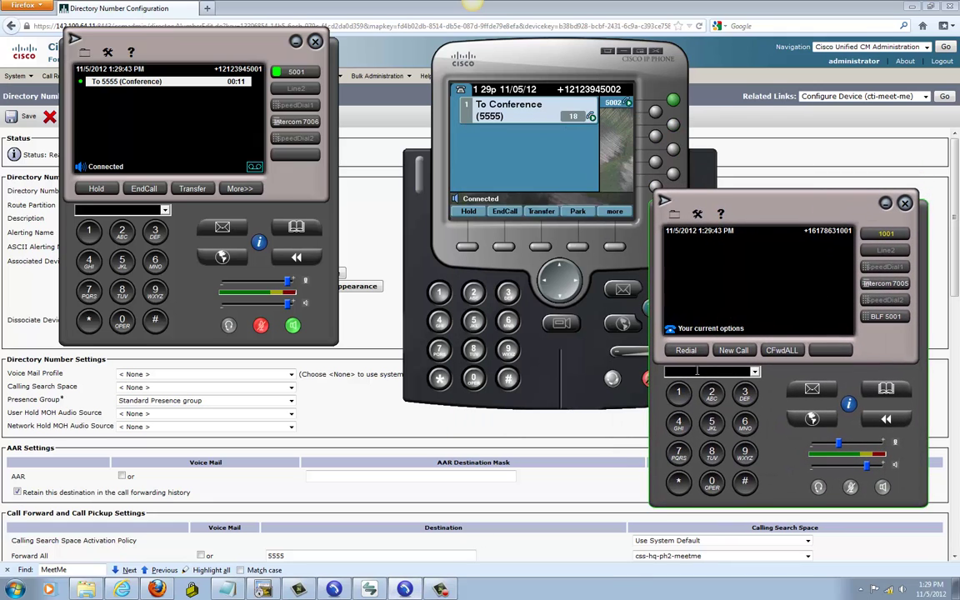
type("5555")
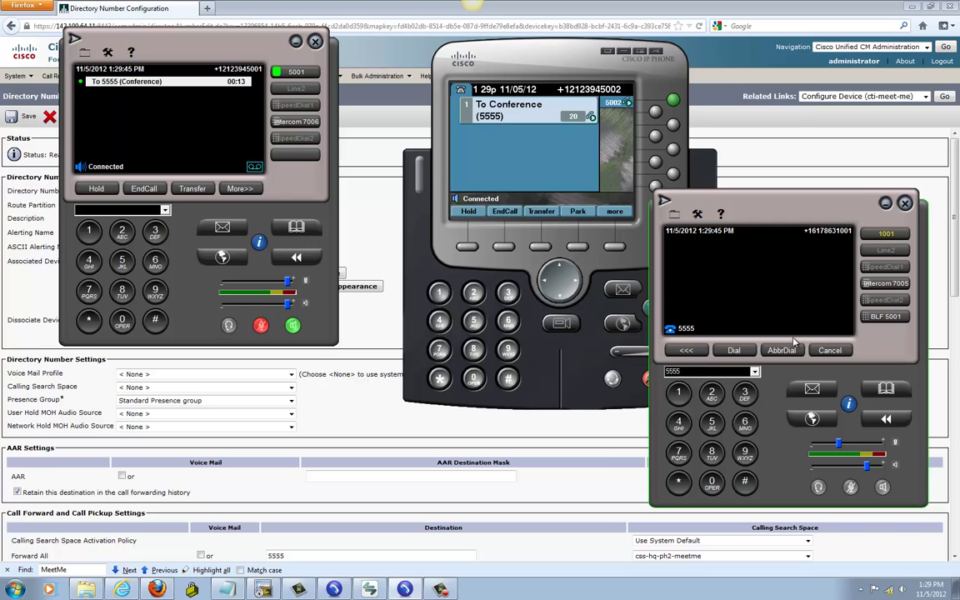
left_click(733, 350)
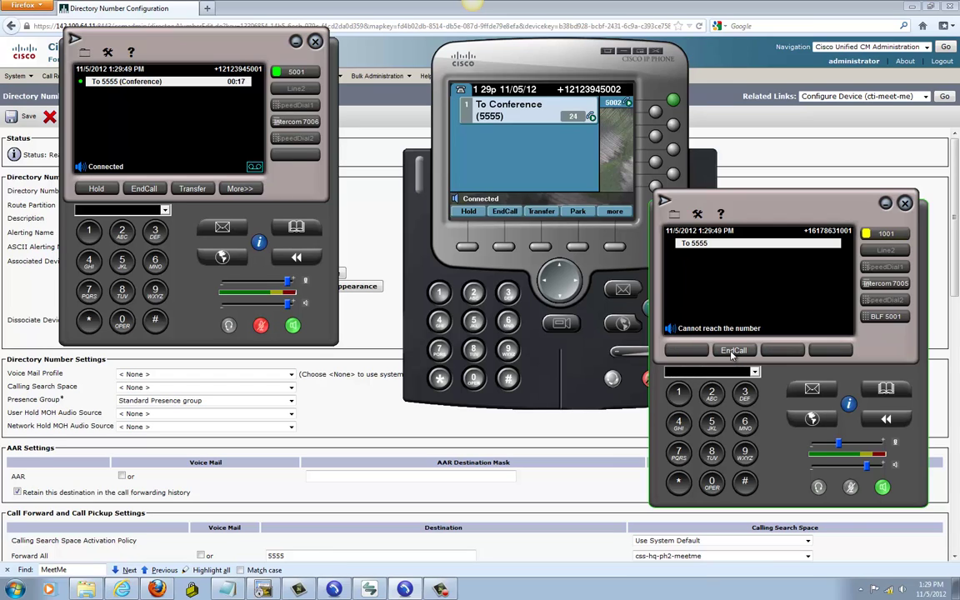
left_click(734, 351)
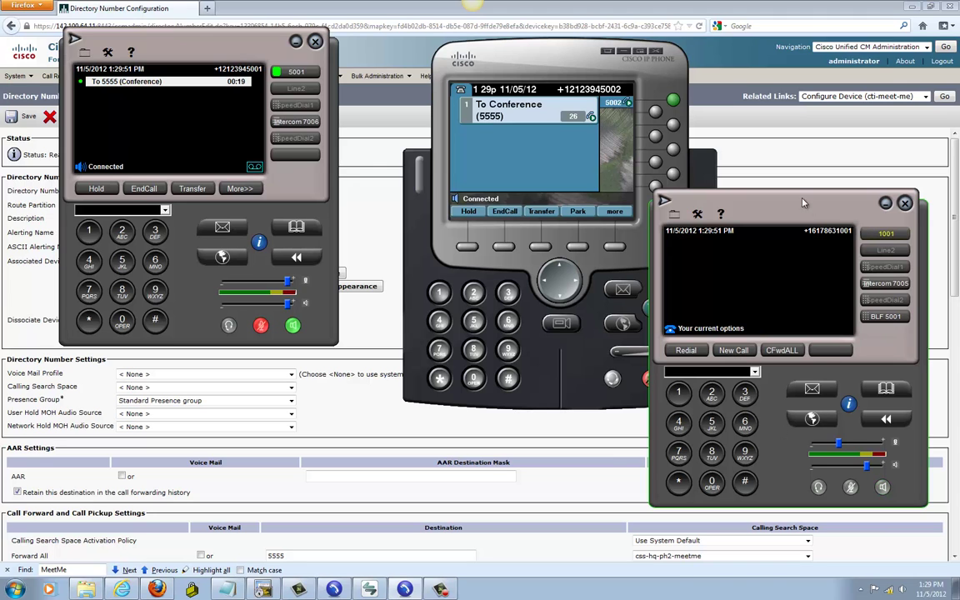
Move the line 1001 softphone window toward the centre of the screen.
left_click_drag(807, 209, 335, 233)
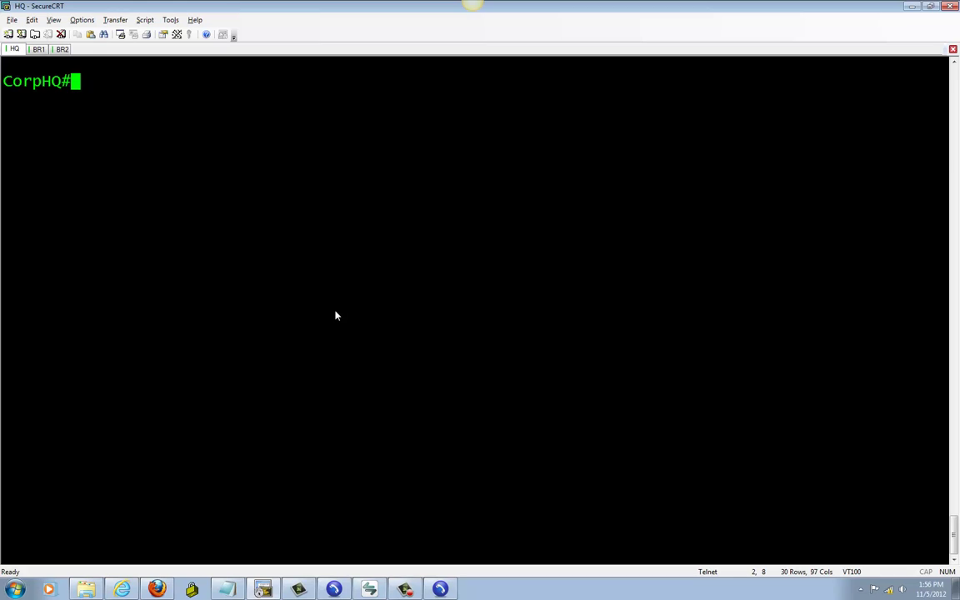
Enter global configuration mode on the HQ router with 'conf t'.
type("confi")
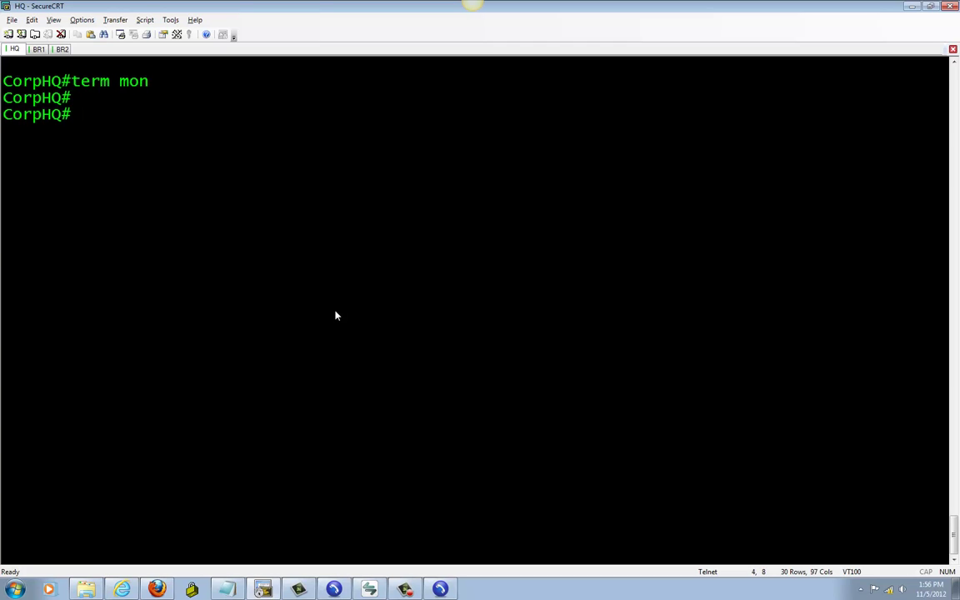
type("config t")
key("Return")
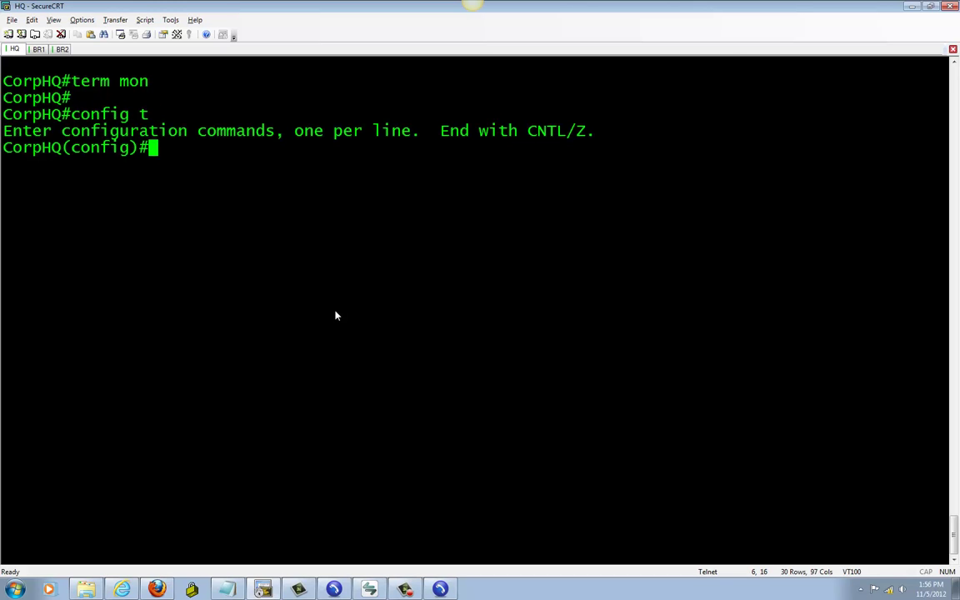
Enter the configuration for voice-card 0.
type("car")
key("BackSpace")
key("BackSpace")
key("BackSpace")
type("voice")
key("Tab")
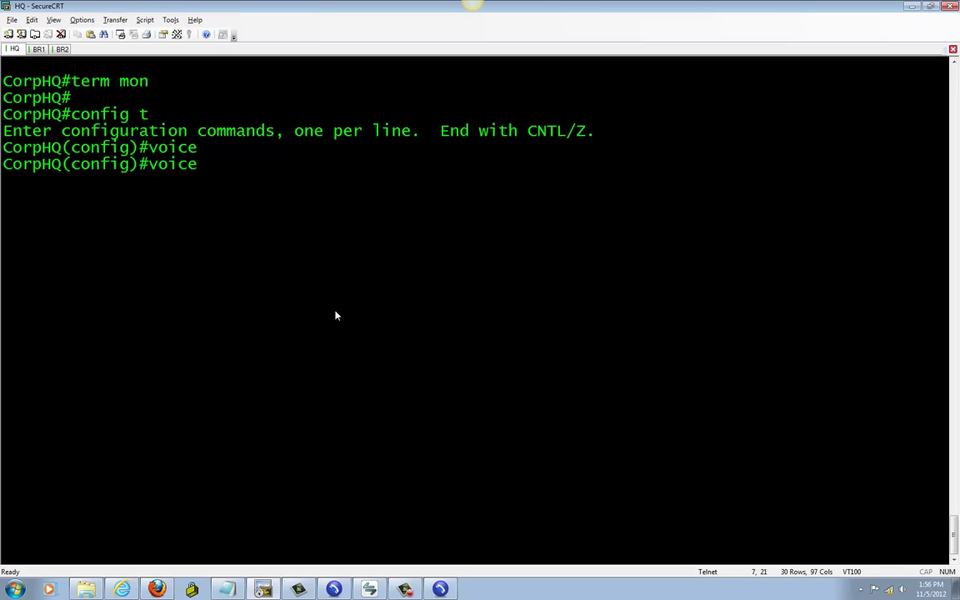
type("-car")
key("Tab")
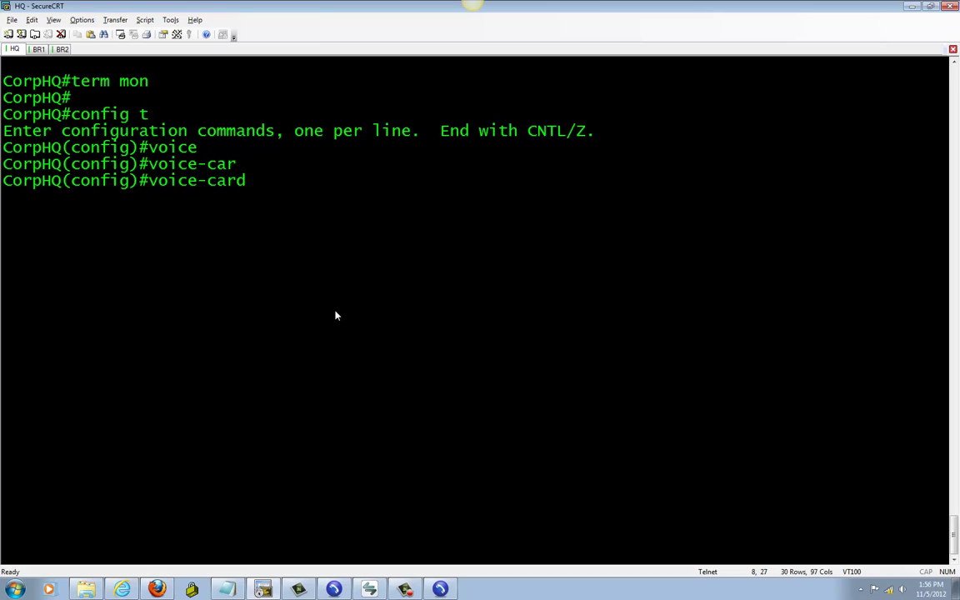
type("?")
type("0")
key("Return")
Enable 'dsp services dspfarm' on voice card 0.
type("des")
key("BackSpace")
key("BackSpace")
type("sf")
key("BackSpace")
type("p")
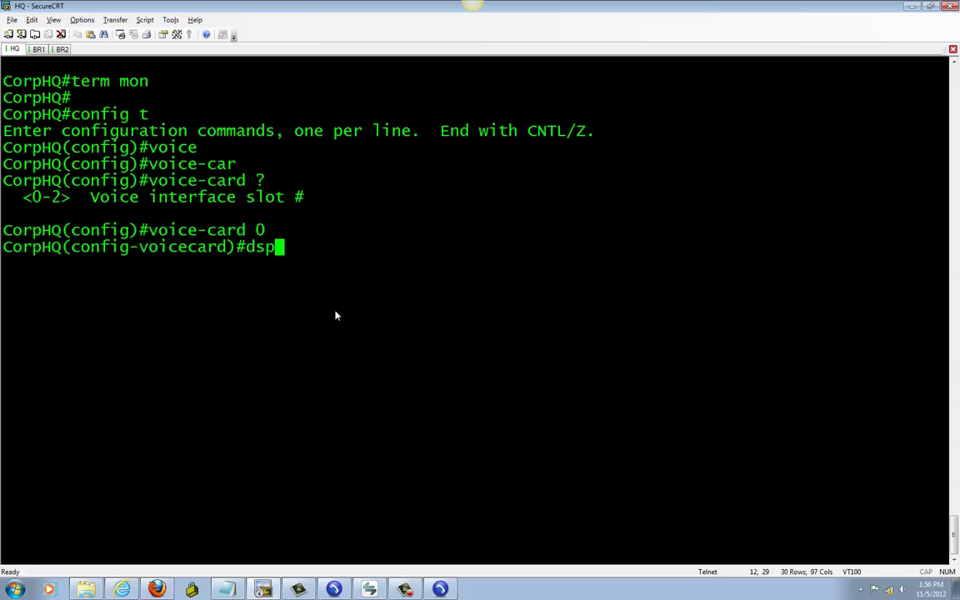
key("Tab")
type("?")
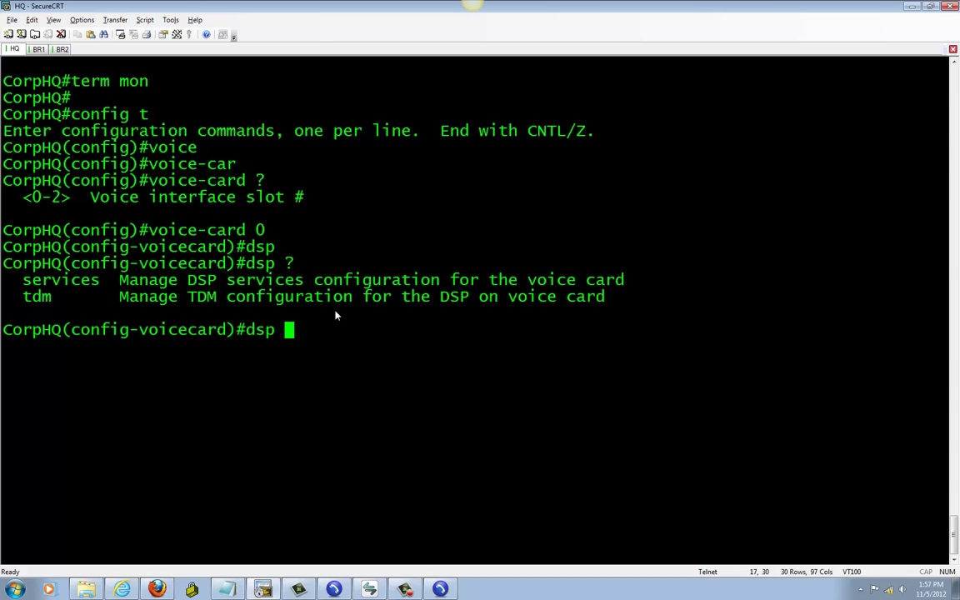
type("servics")
key("Tab")
key("BackSpace")
type("es")
key("Tab")
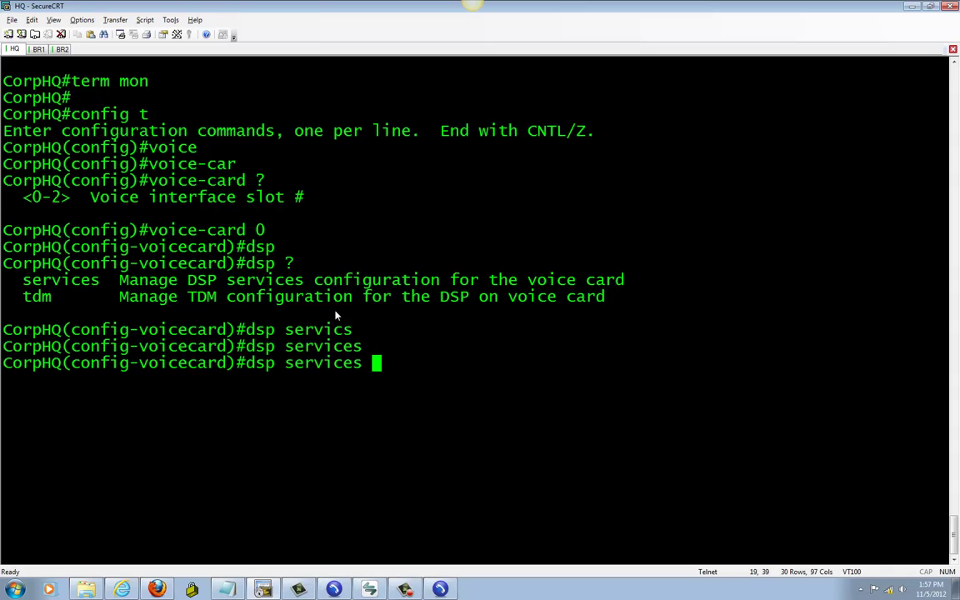
type("ds")
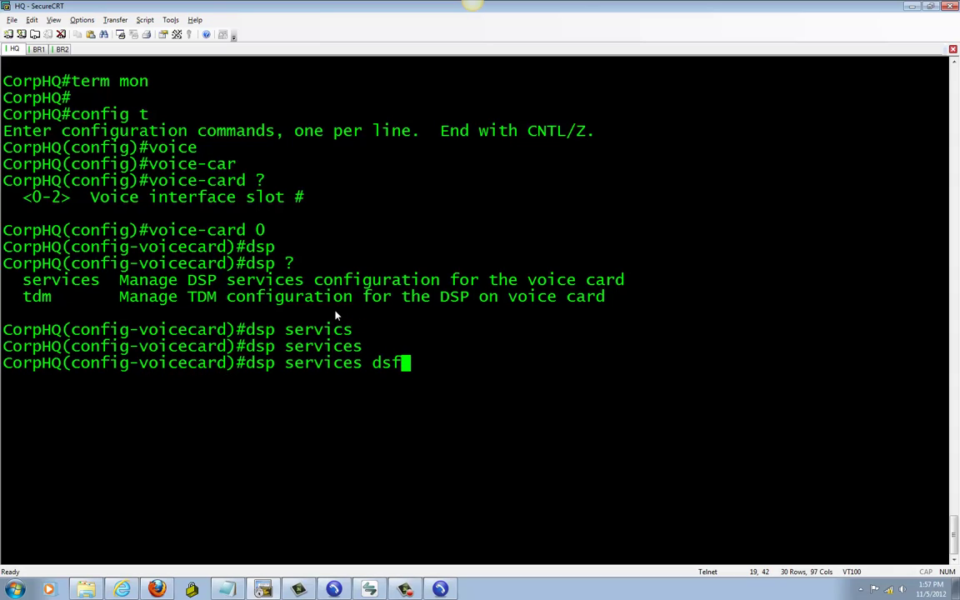
type("f")
key("Tab")
type("p")
key("Tab")
key("BackSpace")
key("BackSpace")
key("BackSpace")
key("BackSpace")
type("?")
type("dspfar")
key("Tab")
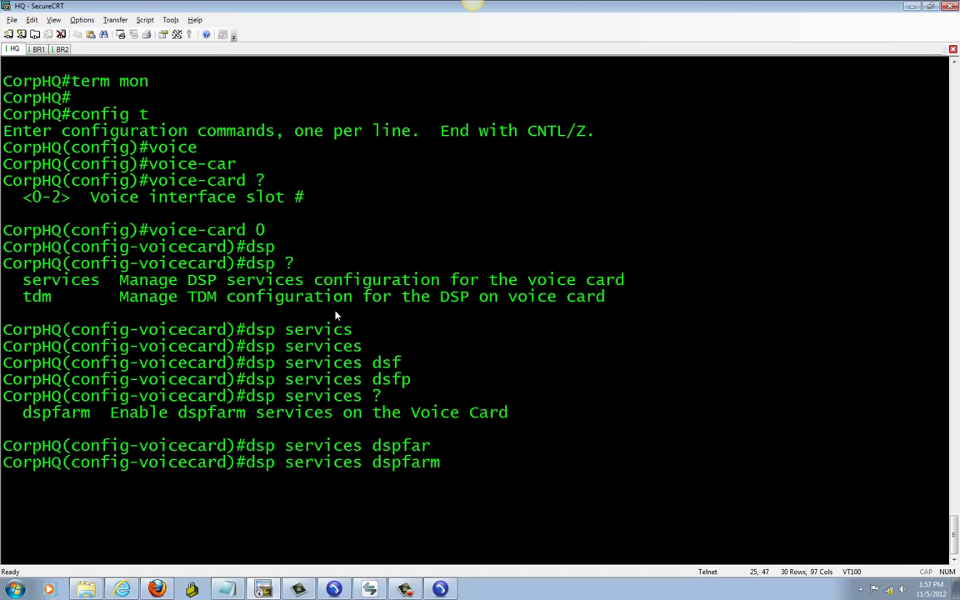
key("Return")
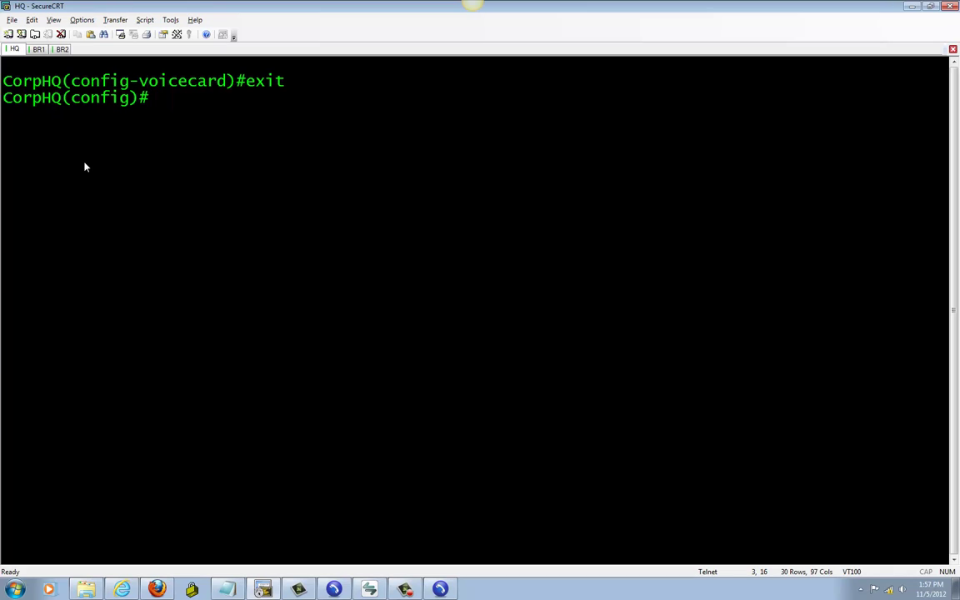
Enter 'sccp local loopback 0' in global configuration.
type("sccp ")
type("local")
key("Tab")
type("?")
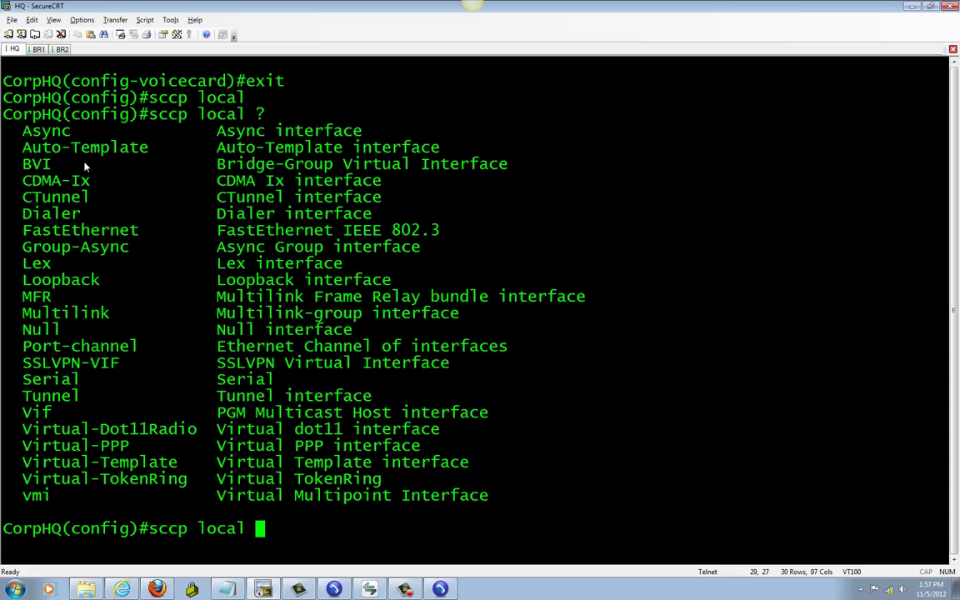
type("lo")
type("op")
key("Tab")
type("0")
key("Return")
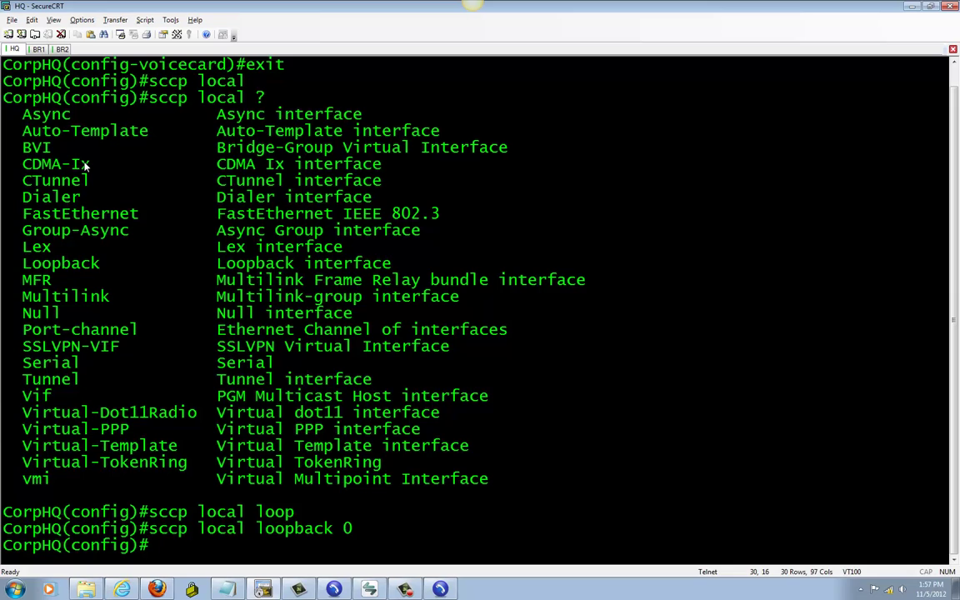
Enter 'sccp ccm 142.100.64.11 identifier 1 version 6' on CorpHQ.
type("sccp ccm")
key("Tab")
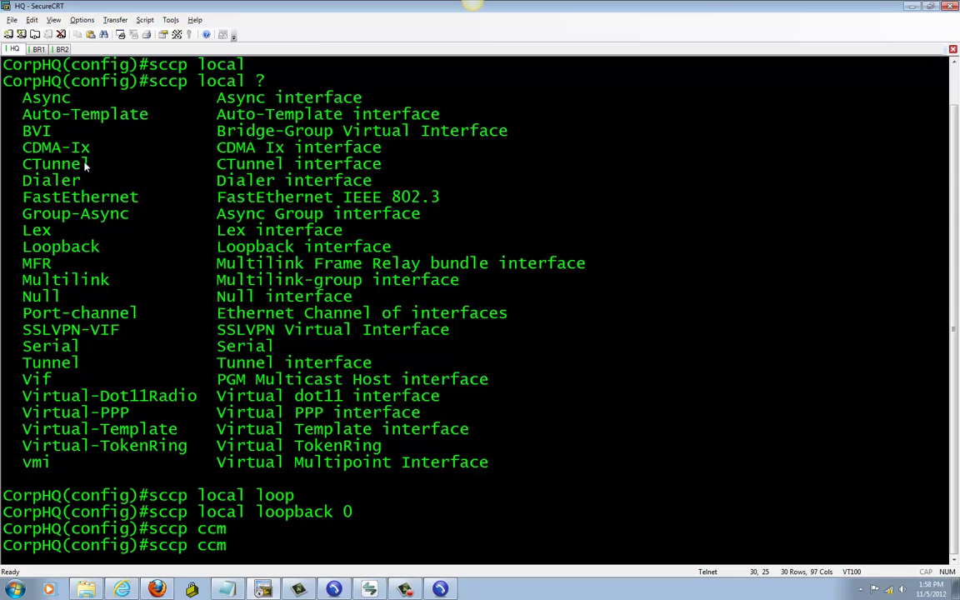
type("142.100")
type(".")
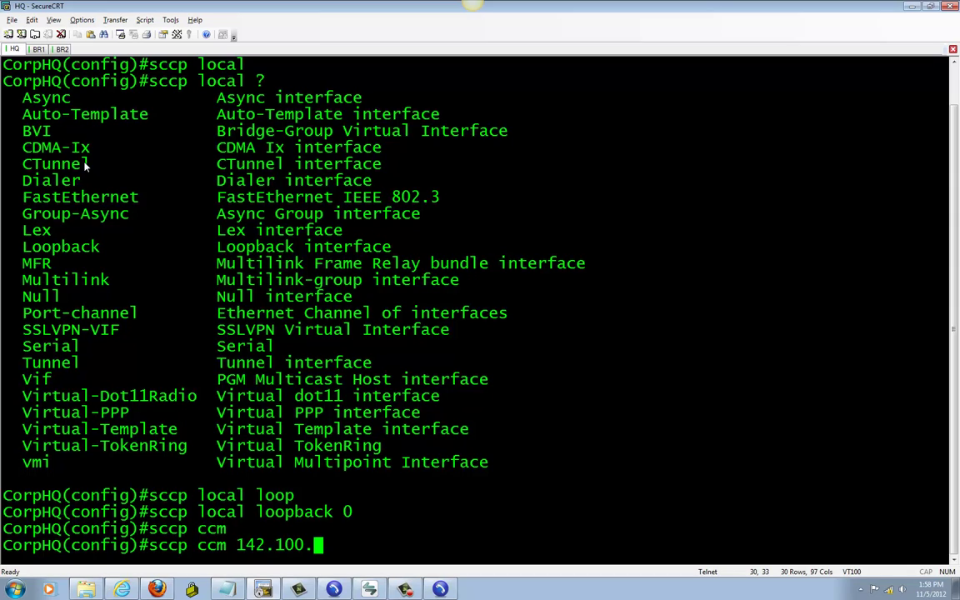
type("64.11")
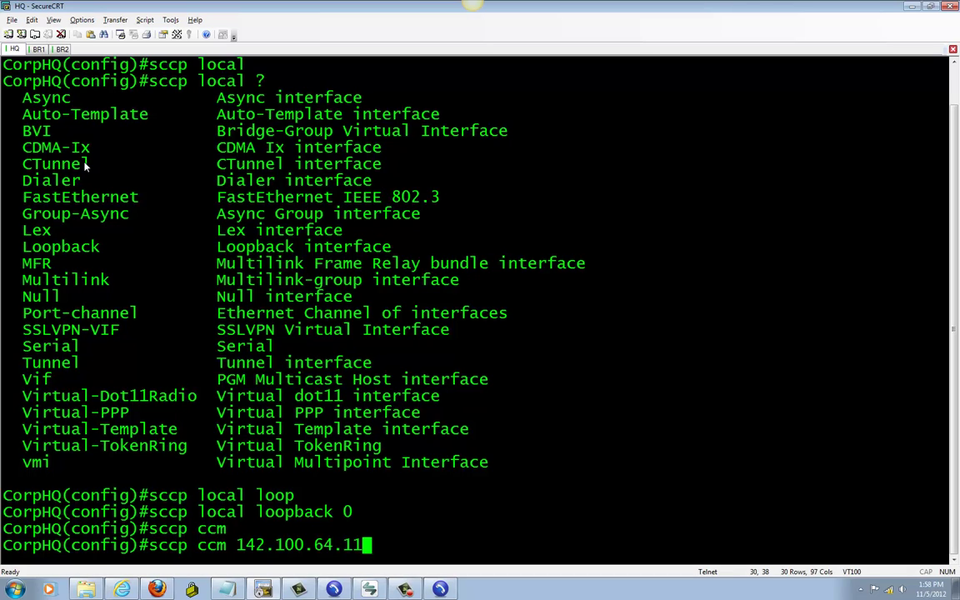
type(" ?")
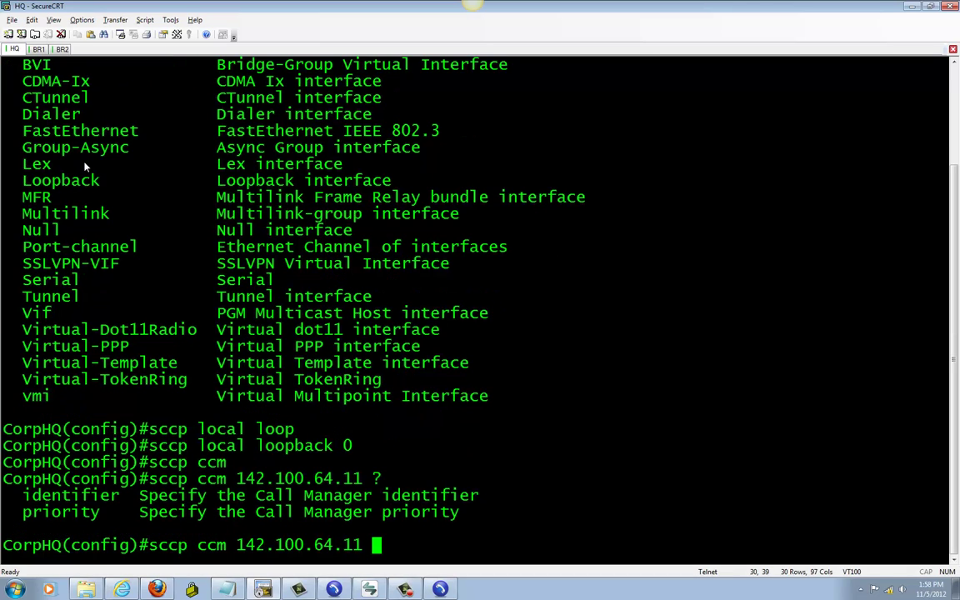
type("identif")
key("Tab")
type("1")
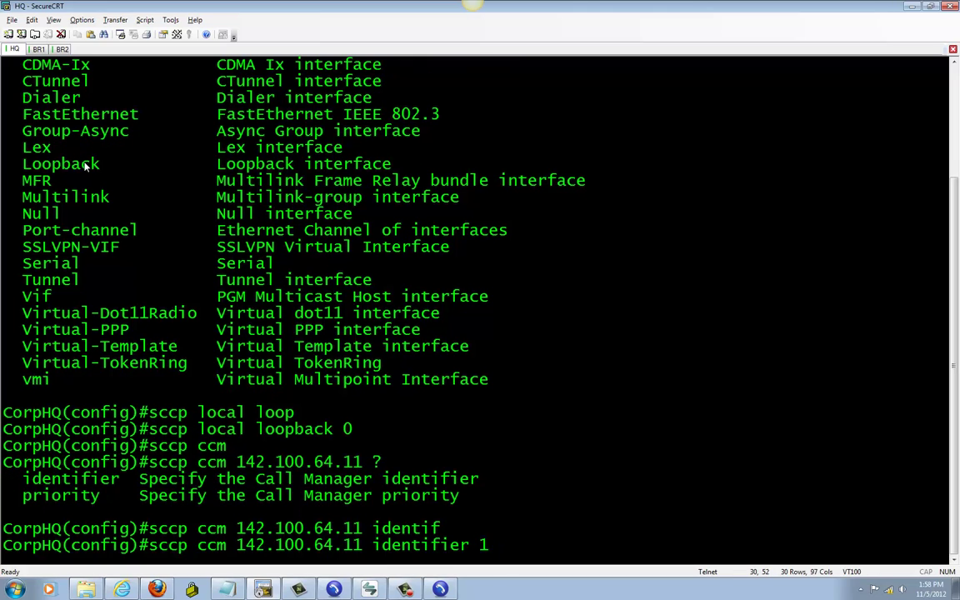
type(" ?versi")
key("Tab")
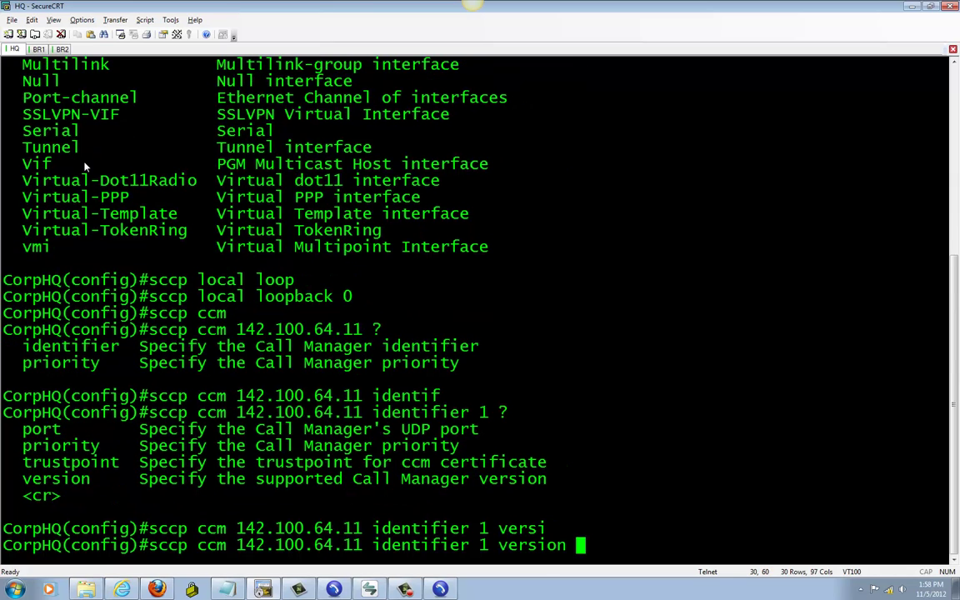
type("?")
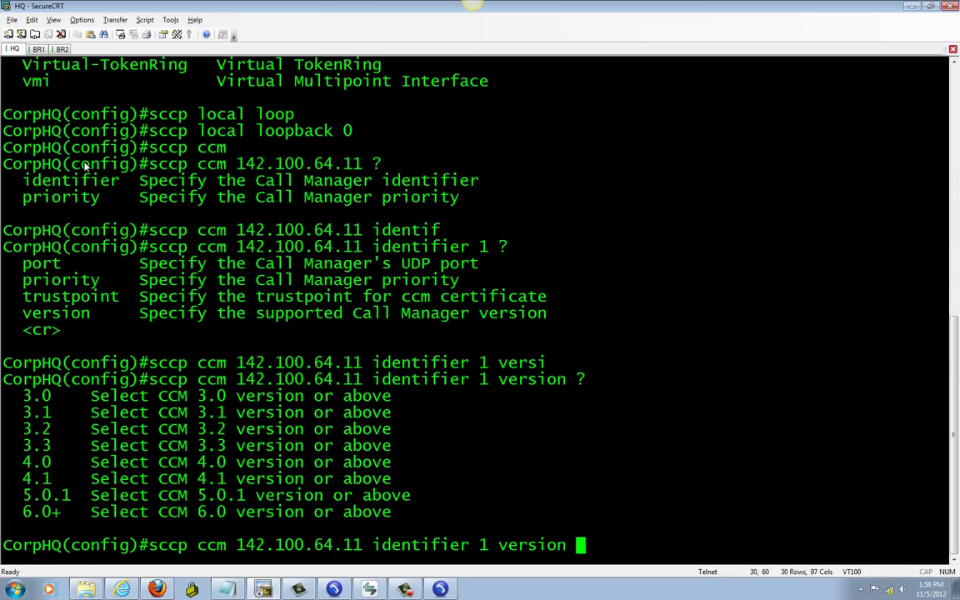
type("6")
type(".")
key("BackSpace")
key("Return")
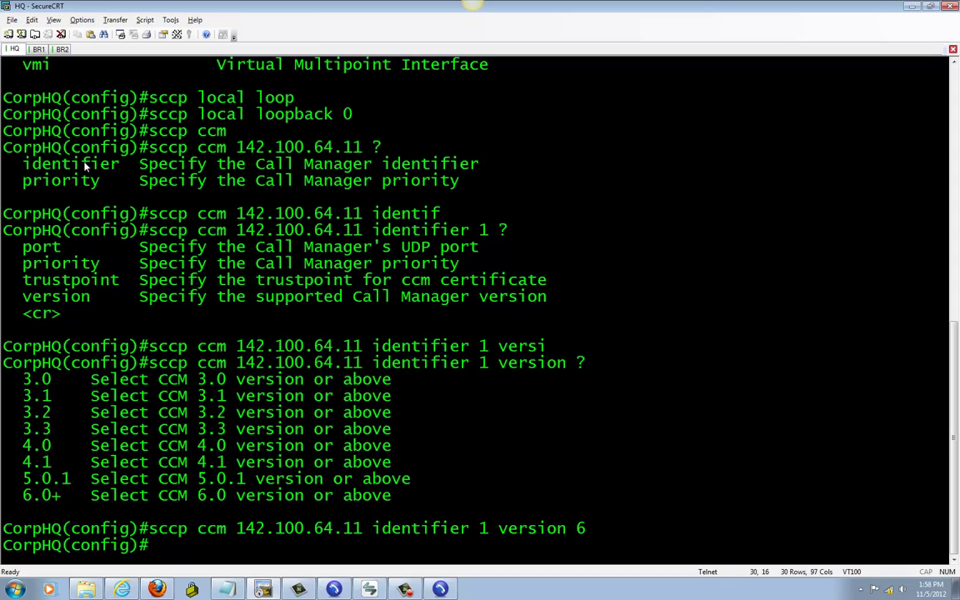
Enable SCCP and create SCCP CCM group 1.
type("sccp")
key("Return")
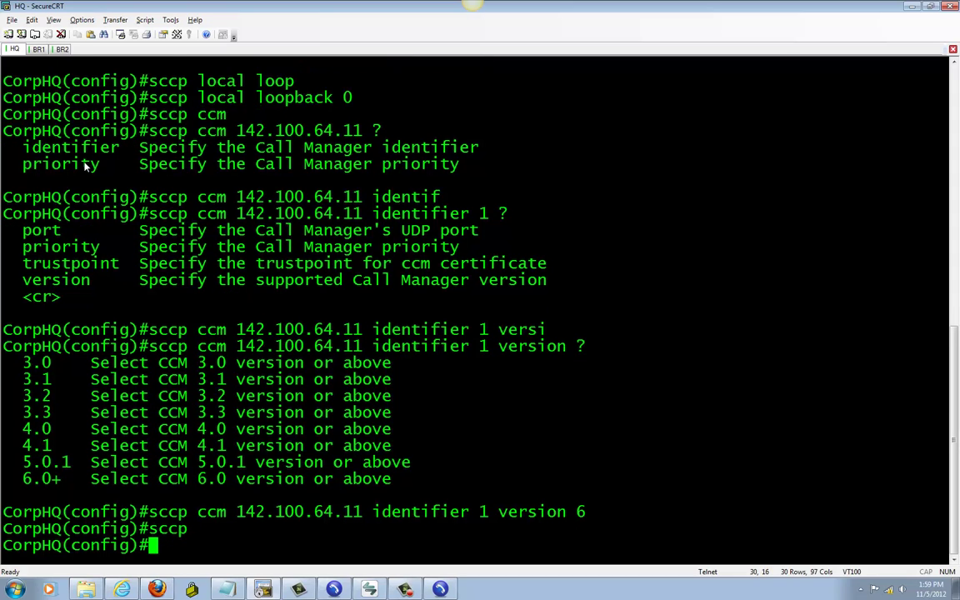
key("Return")
key("Return")
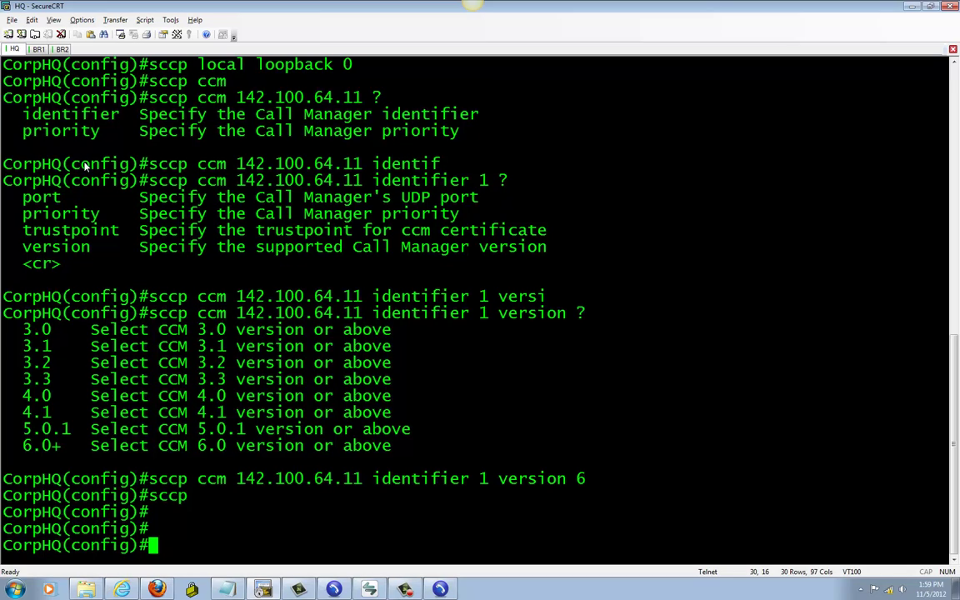
type("sccp ")
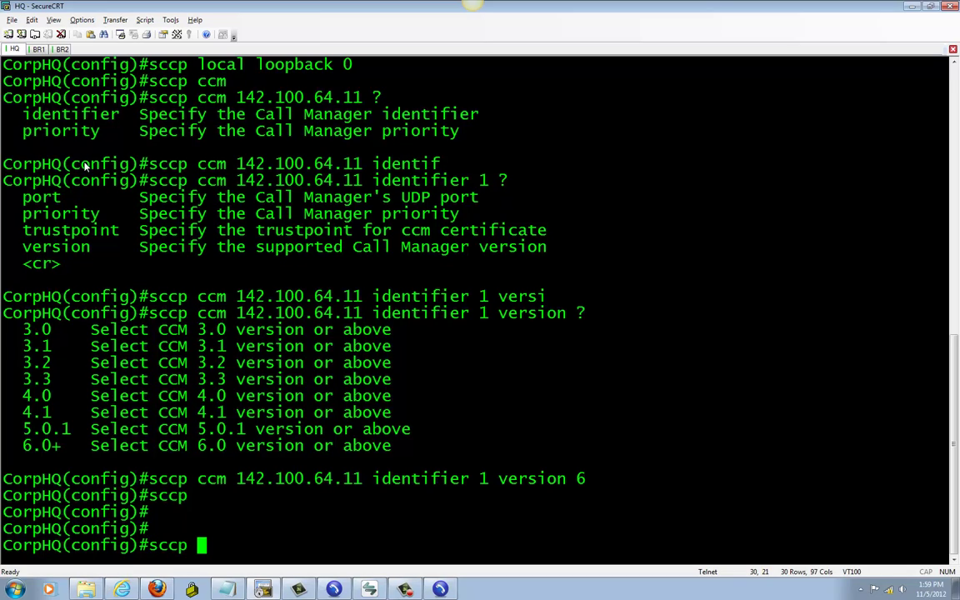
type("ccm gro")
key("Tab")
type("1")
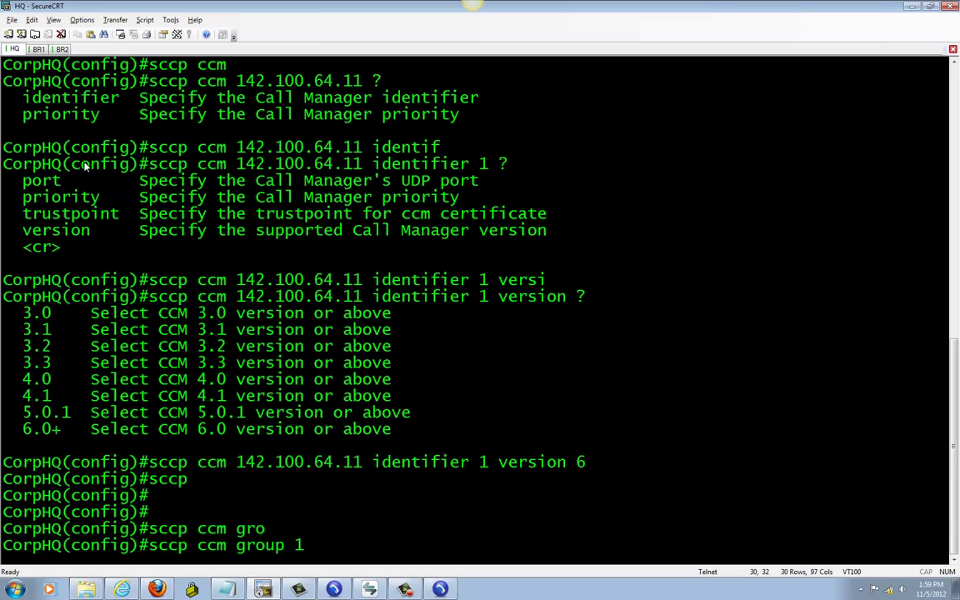
key("Return")
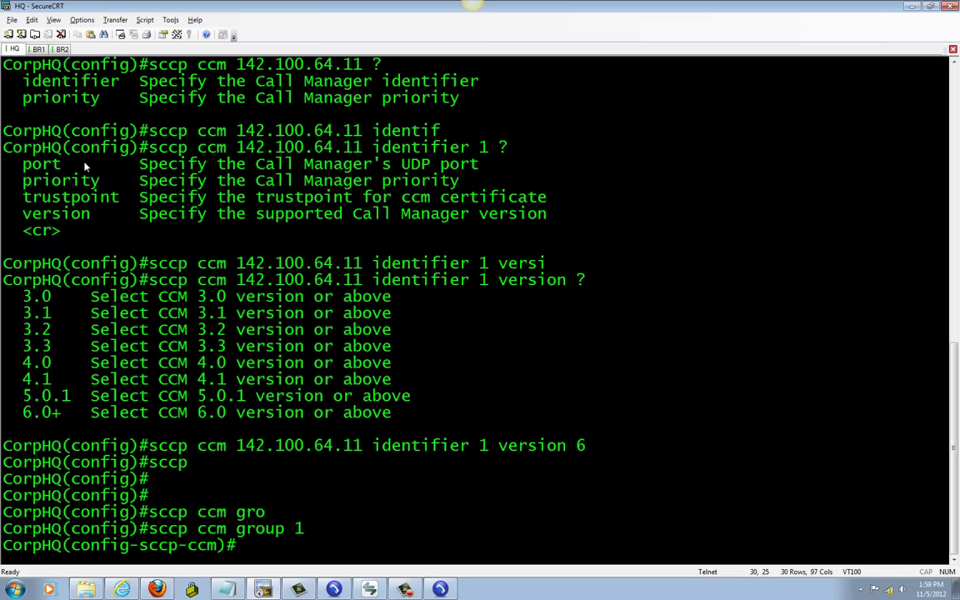
Type 'associate ccm 1 priority' in the CCM group 1 configuration.
type("assoic")
key("Tab")
key("BackSpace")
key("BackSpace")
type("ci")
key("Tab")
type("?")
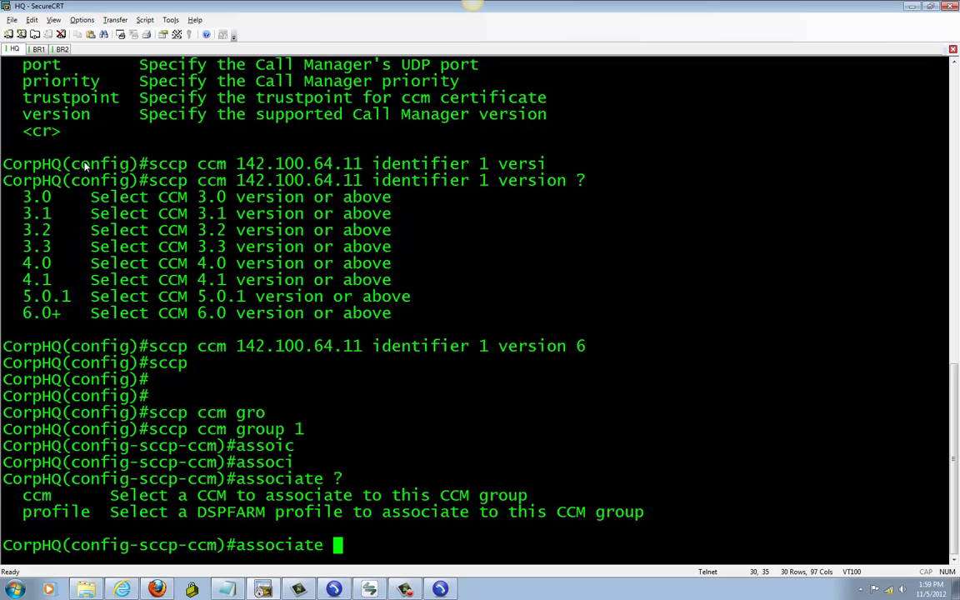
type("cc")
key("Tab")
type("?")
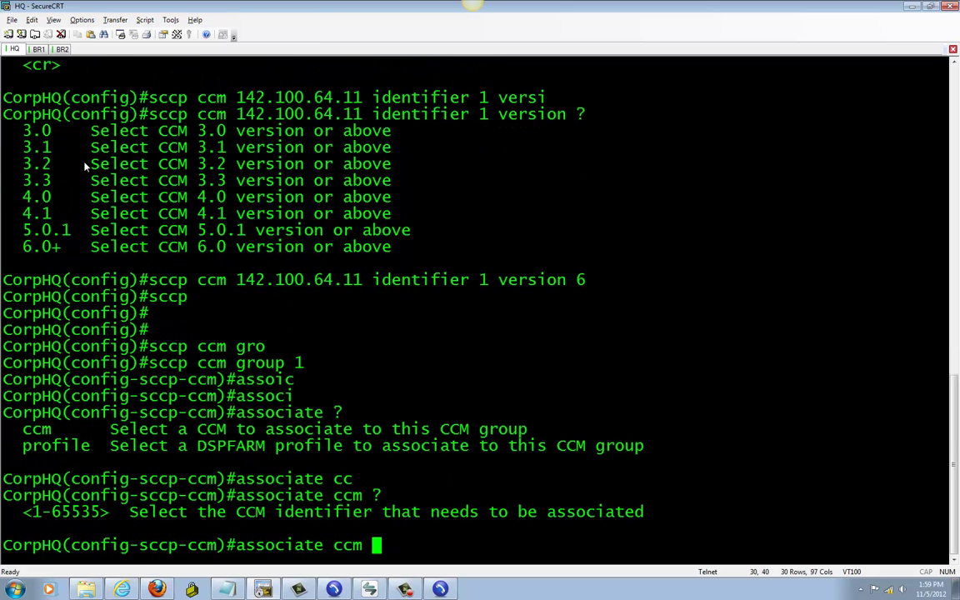
type("1 pro")
key("Tab")
key("BackSpace")
type("i")
key("Tab")
Submit priority 1 for CCM 1, then enter 'associate profile 1 register HQ-CFB'.
type("1")
key("Return")
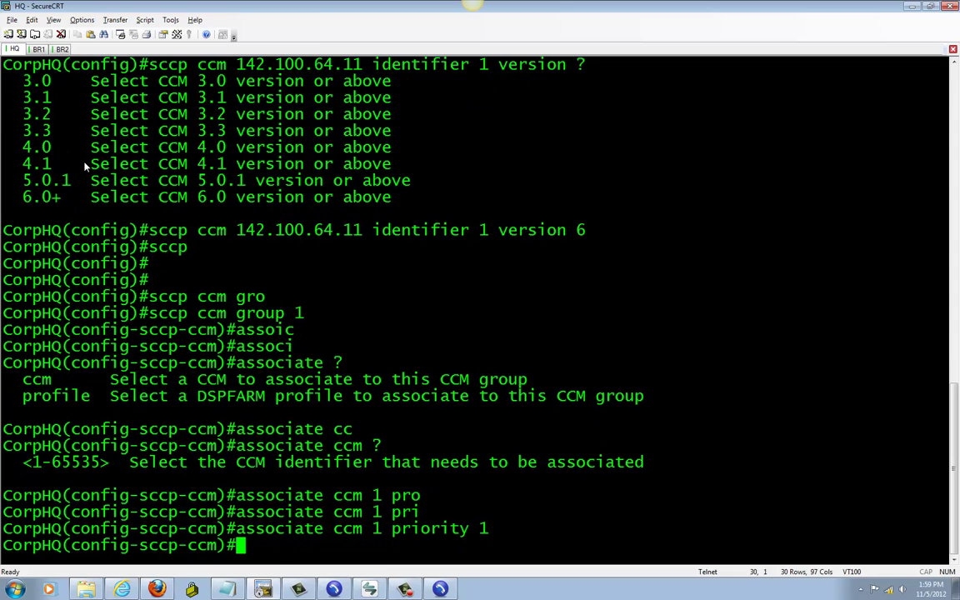
type("assoic")
key("Tab")
key("BackSpace")
key("BackSpace")
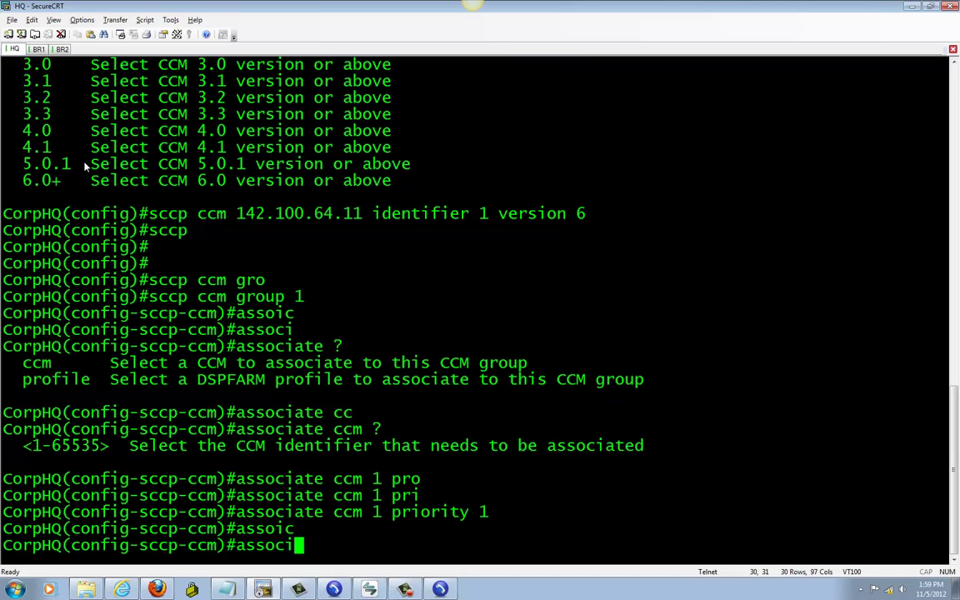
type("ci")
key("Tab")
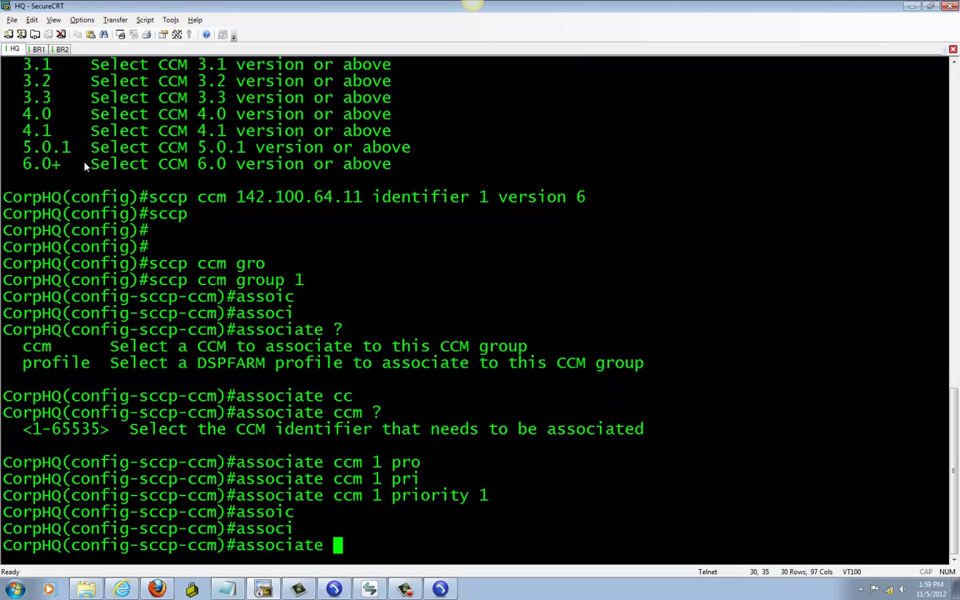
type("prior")
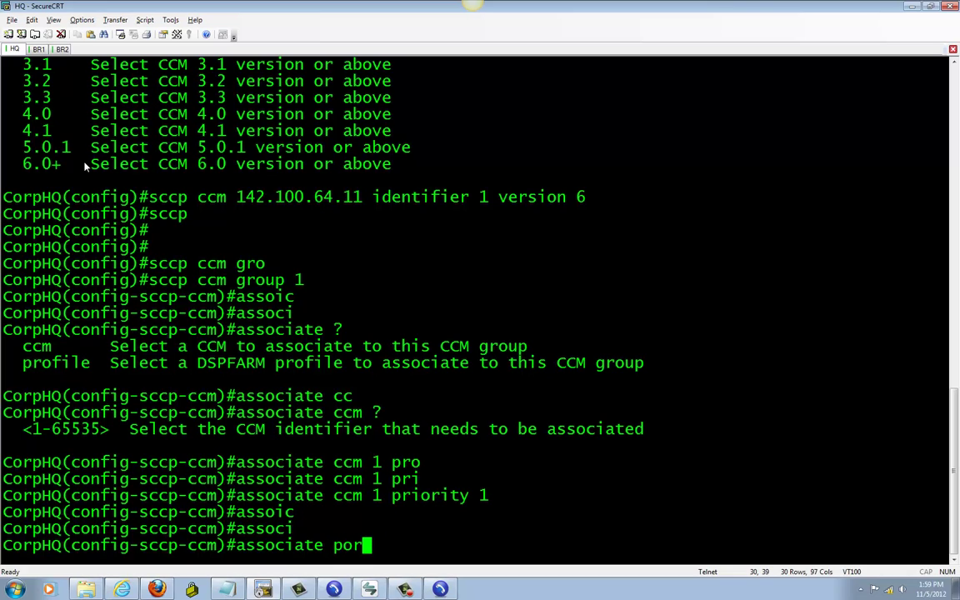
key("BackSpace")
key("BackSpace")
type("rofi")
key("Tab")
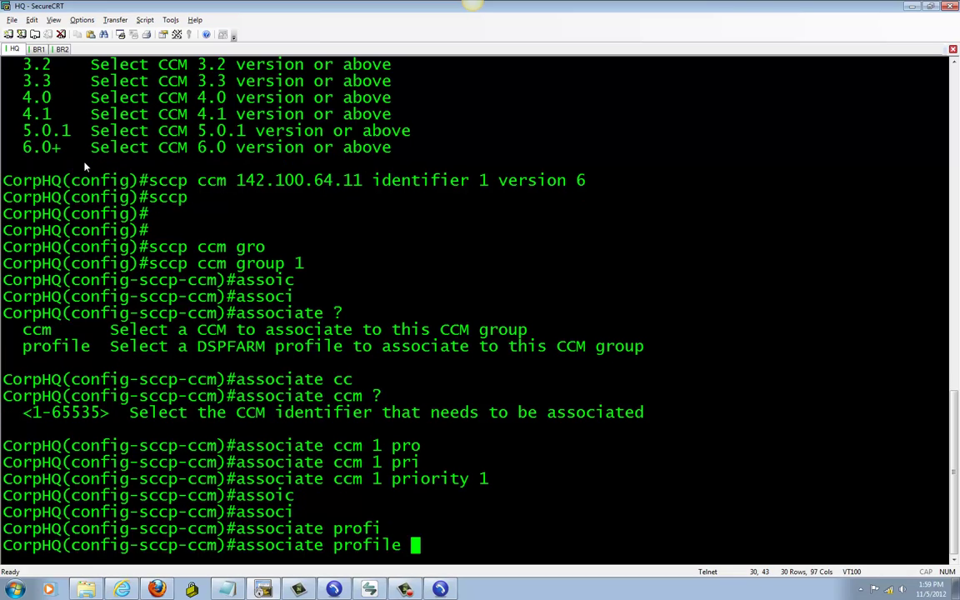
type("1 regis")
key("Tab")
type("?")
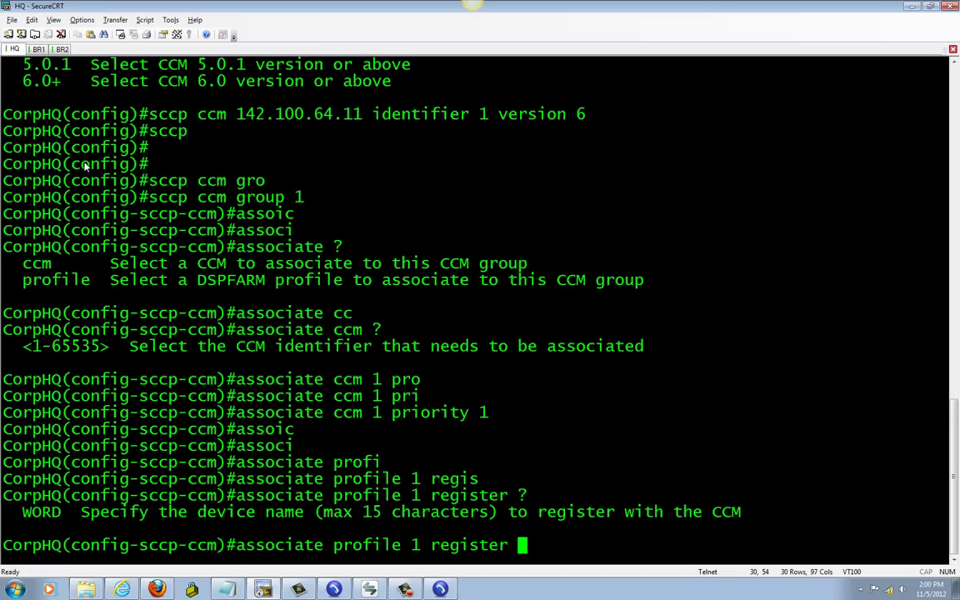
type("HQ")
type("-")
type("CFB")
key("Return")
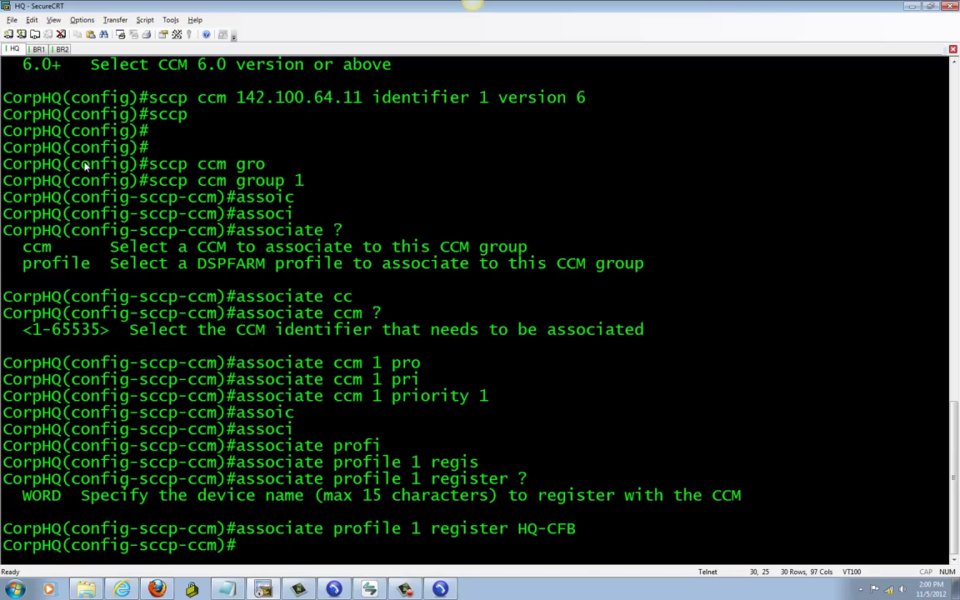
Leave the CCM group and create 'dspfarm profile 1 conference'.
type("exit")
key("Return")
key("Return")
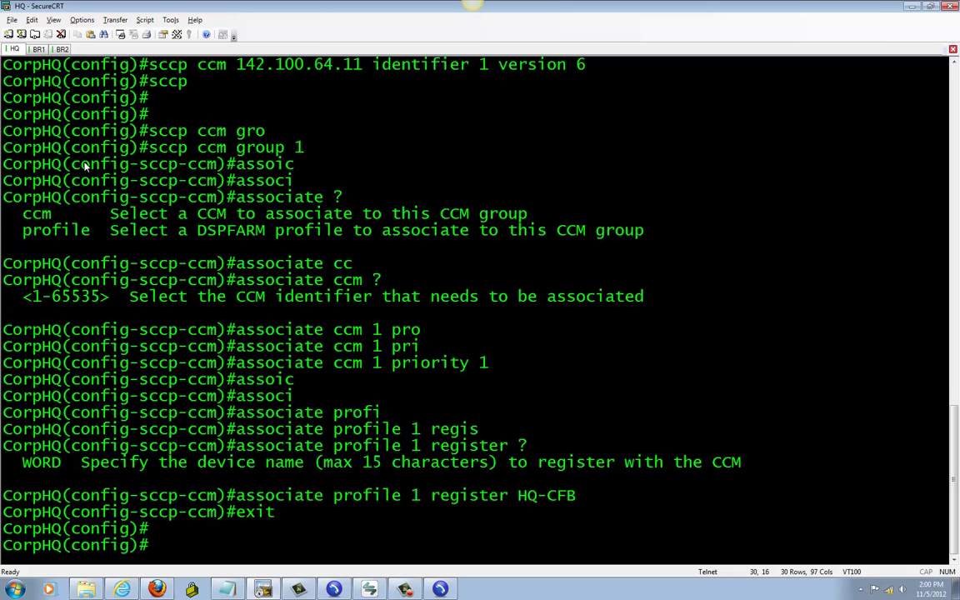
type("dspf")
key("Tab")
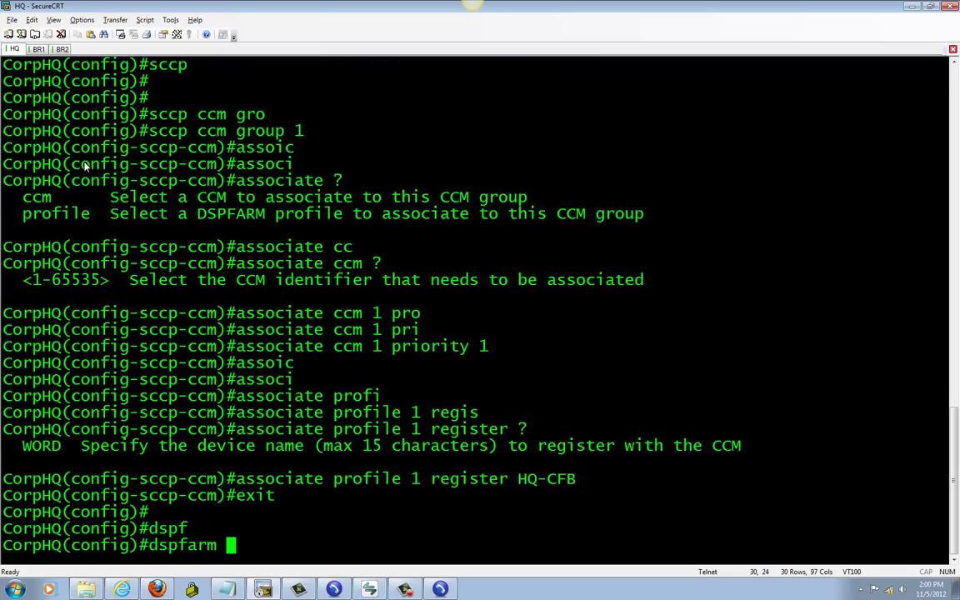
type("profi")
key("Tab")
type("1")
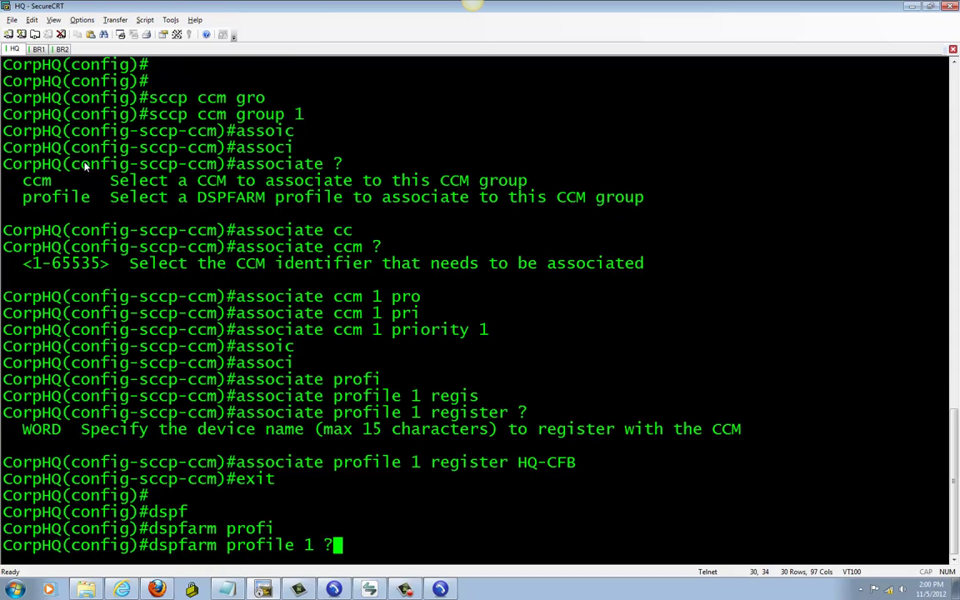
type(" ?")
type("confer")
key("Tab")
key("Return")
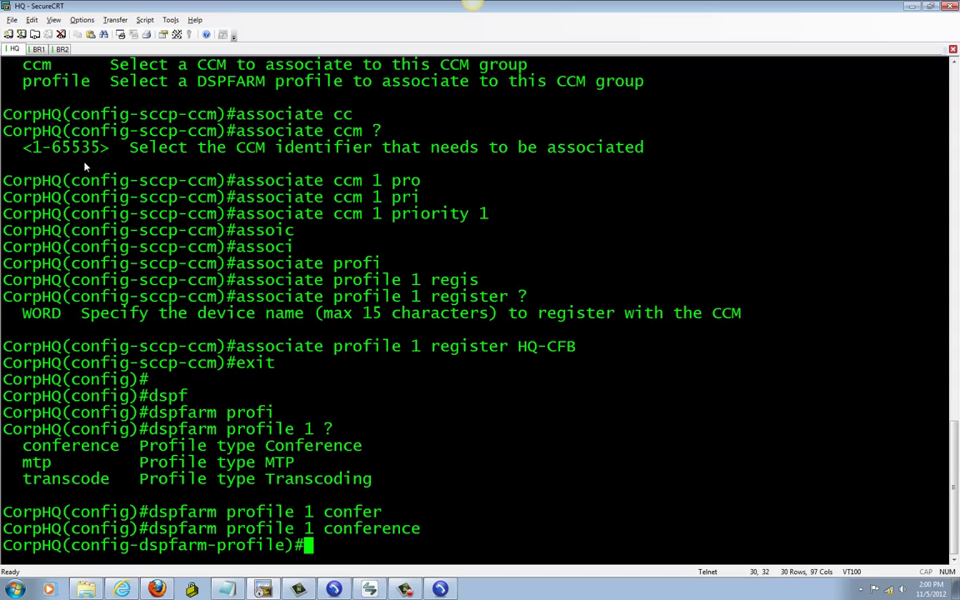
Set the profile codec to g729r8, pasted from the help list.
type("codec")
key("Tab")
type("?")
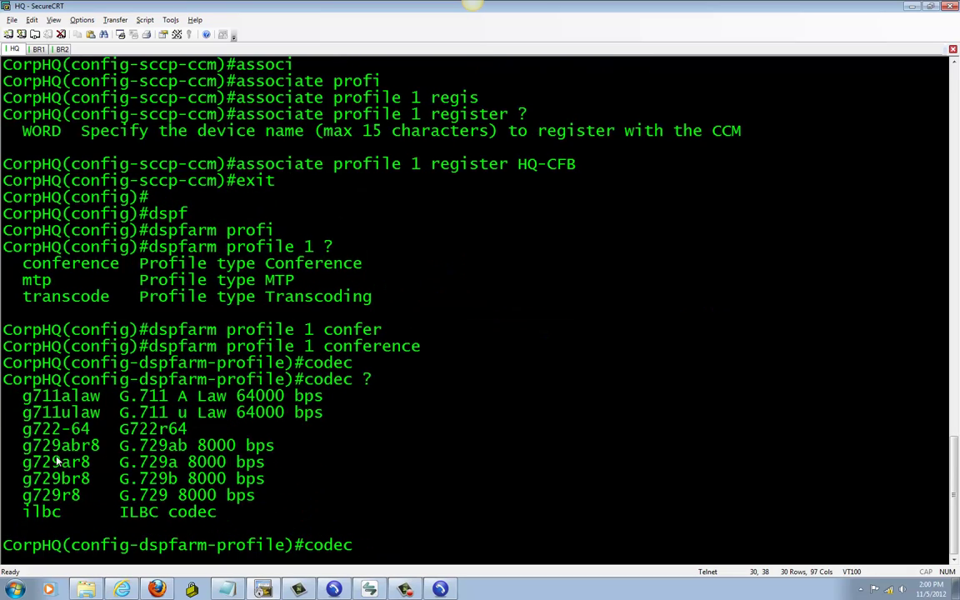
left_click_drag(81, 496, 21, 496)
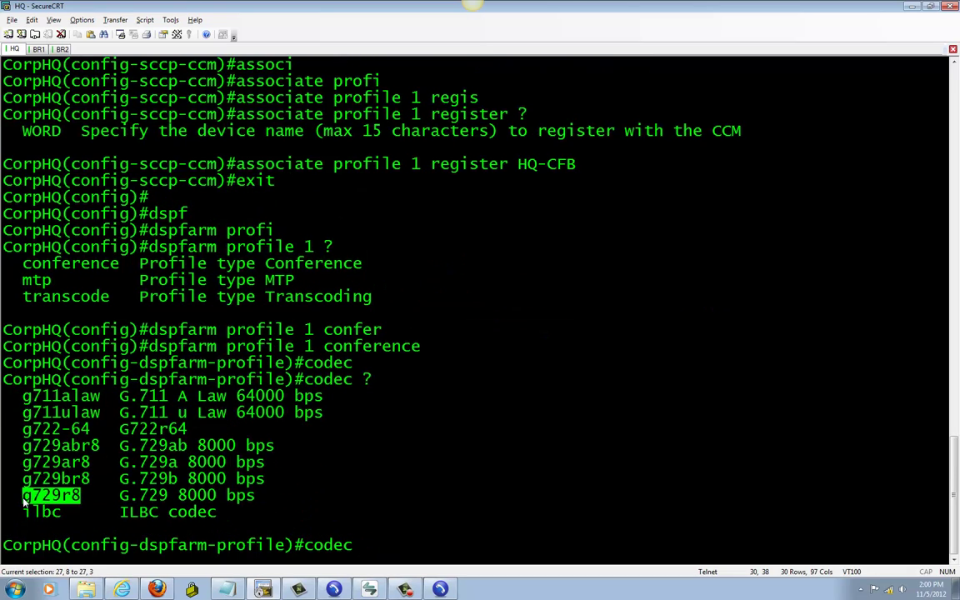
right_click(453, 559)
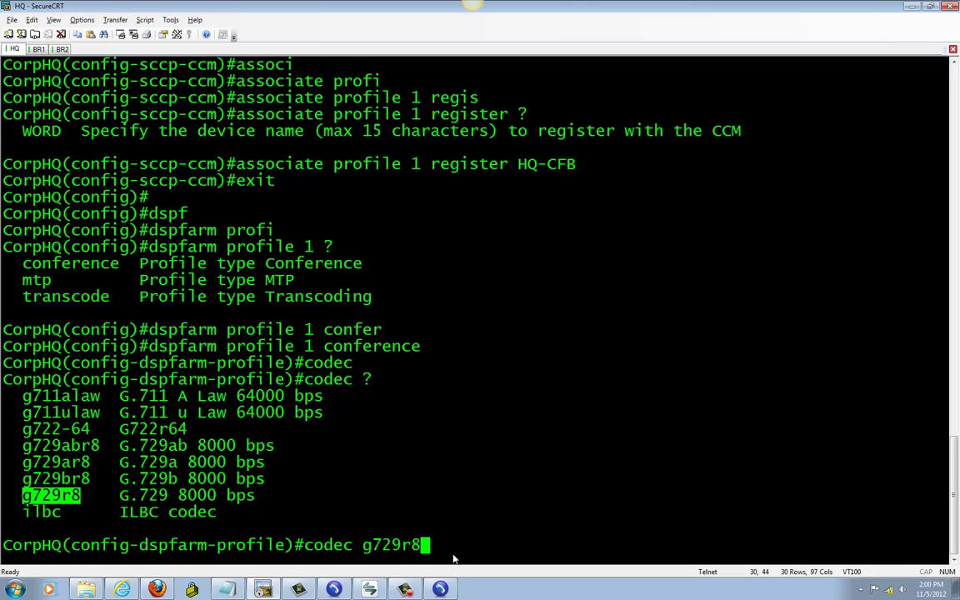
key("Return")
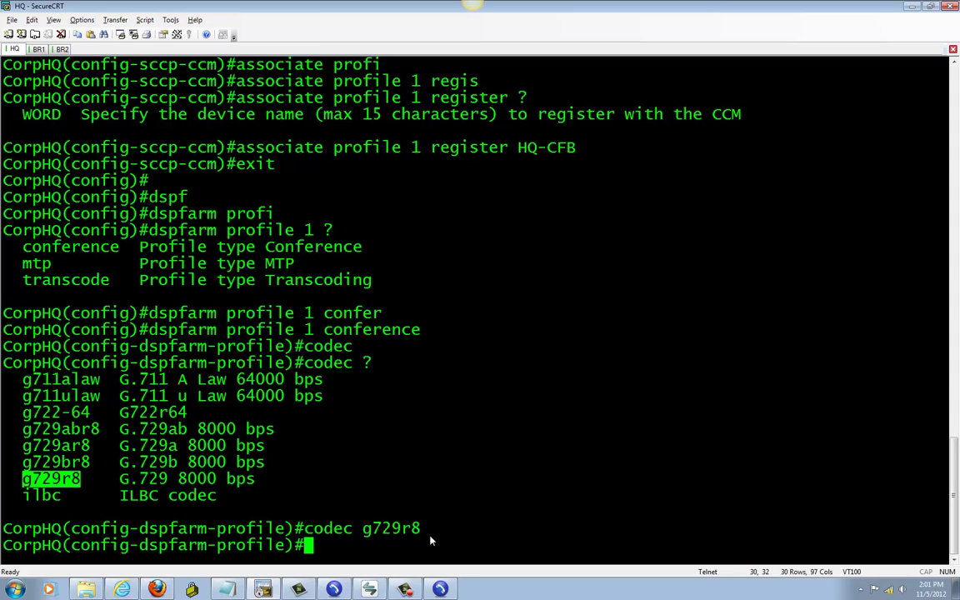
Set the profile to 4 maximum sessions.
type("maxi")
key("Tab")
type("sess")
key("Tab")
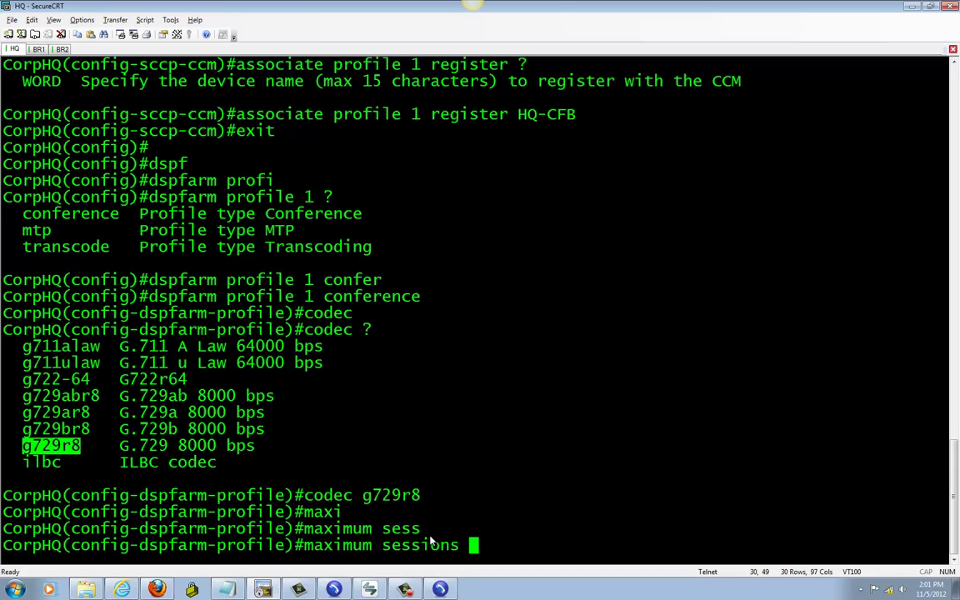
type("?")
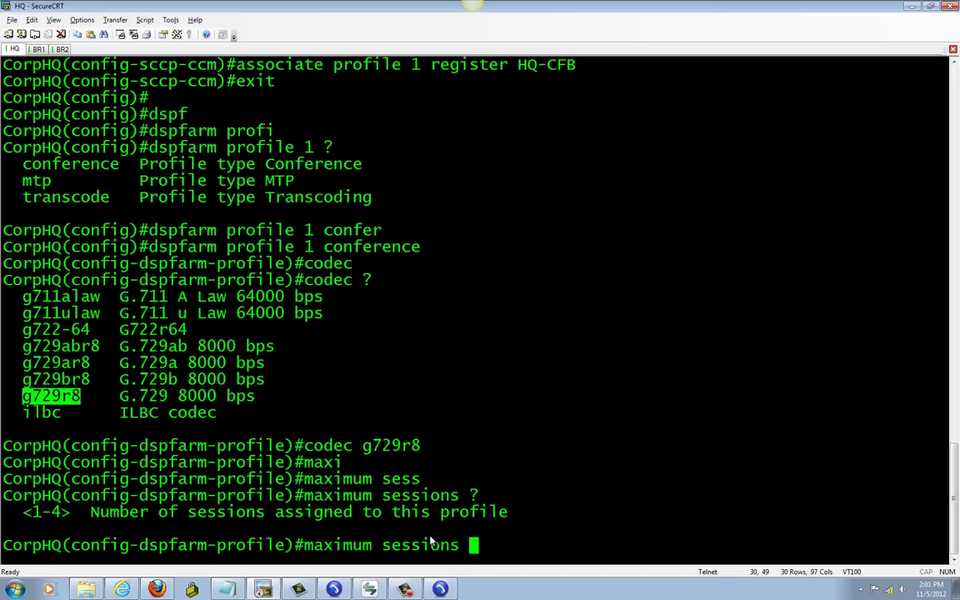
type("4")
key("Return")
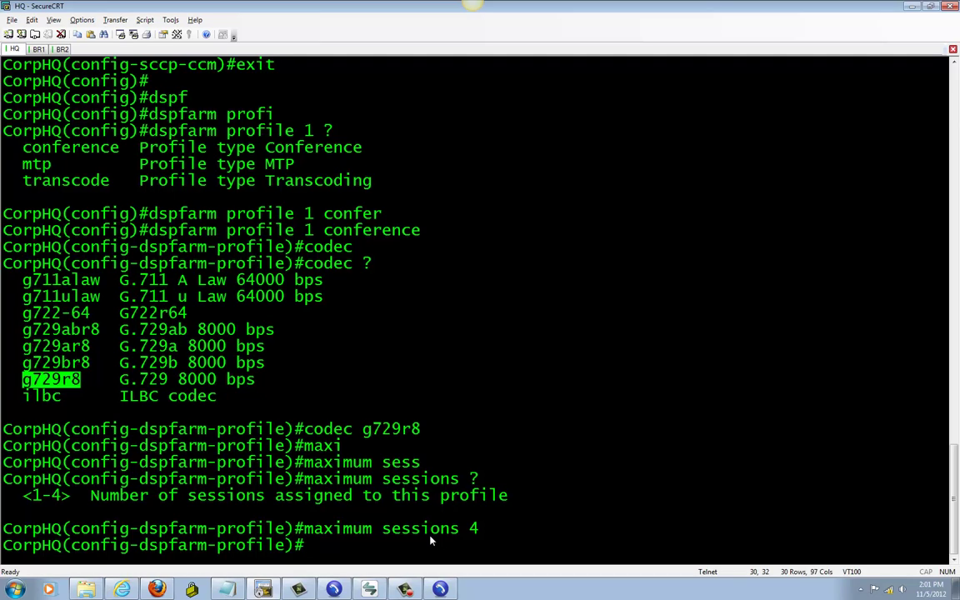
Enter 'associate application sccp' for the conference profile.
type("assoic")
key("Tab")
key("BackSpace")
key("BackSpace")
type("ci")
key("Tab")
type("app")
key("Tab")
type("?scc")
key("Tab")
key("Return")
Enable the profile with 'no shut' and show the running config with 'do sh run'.
key("Return")
key("Return")
type("no shut")
key("Return")
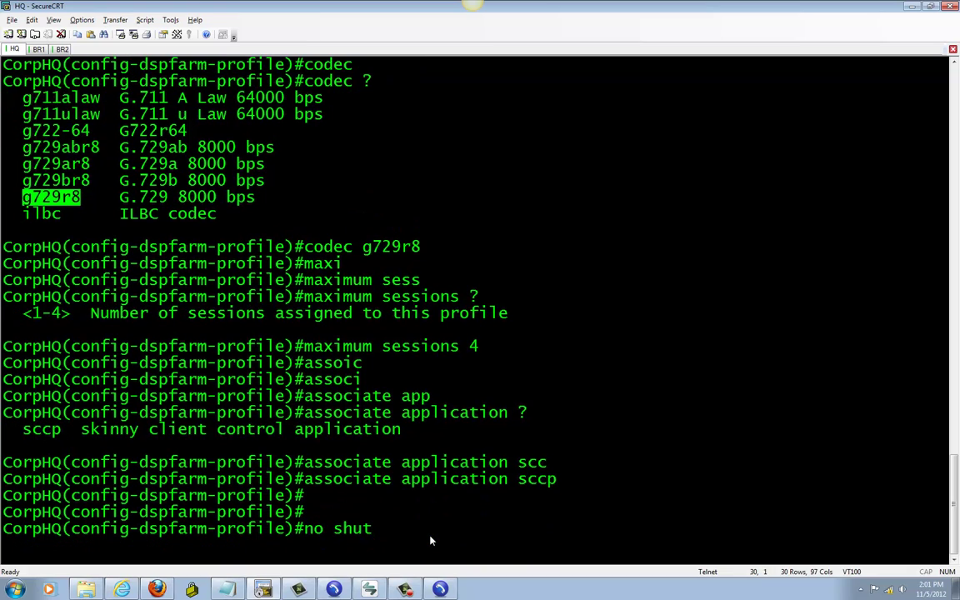
key("Return")
key("Return")
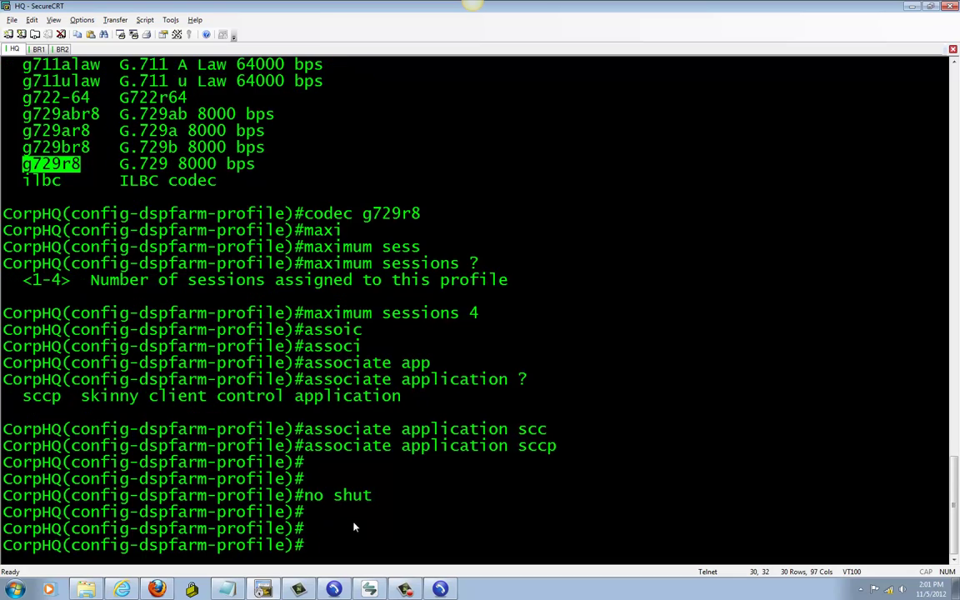
key("Return")
key("Return")
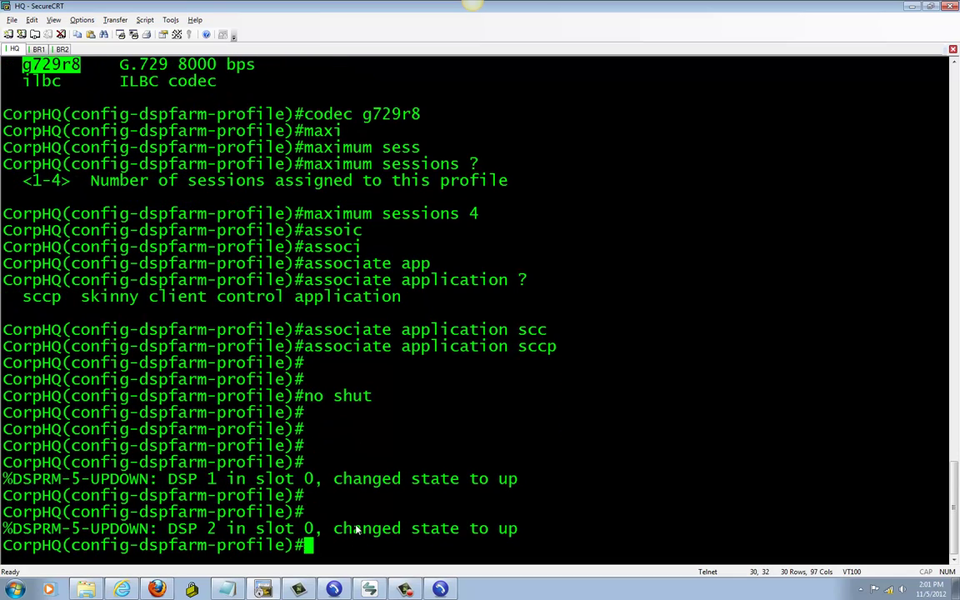
type("do sh run")
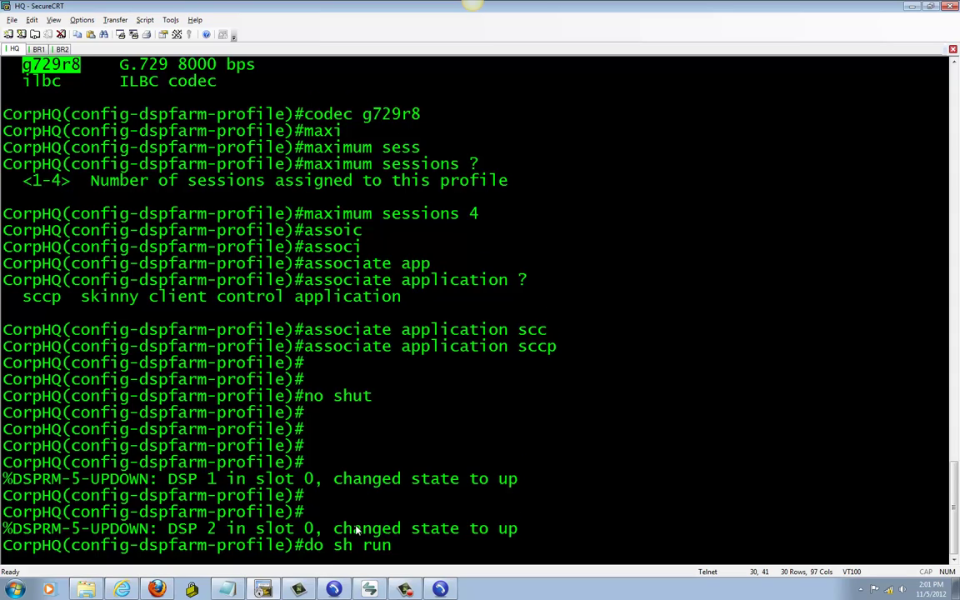
key("Return")
Search the running config for sccp and highlight the sccp and conference profile lines.
type("/scc")
key("Return")
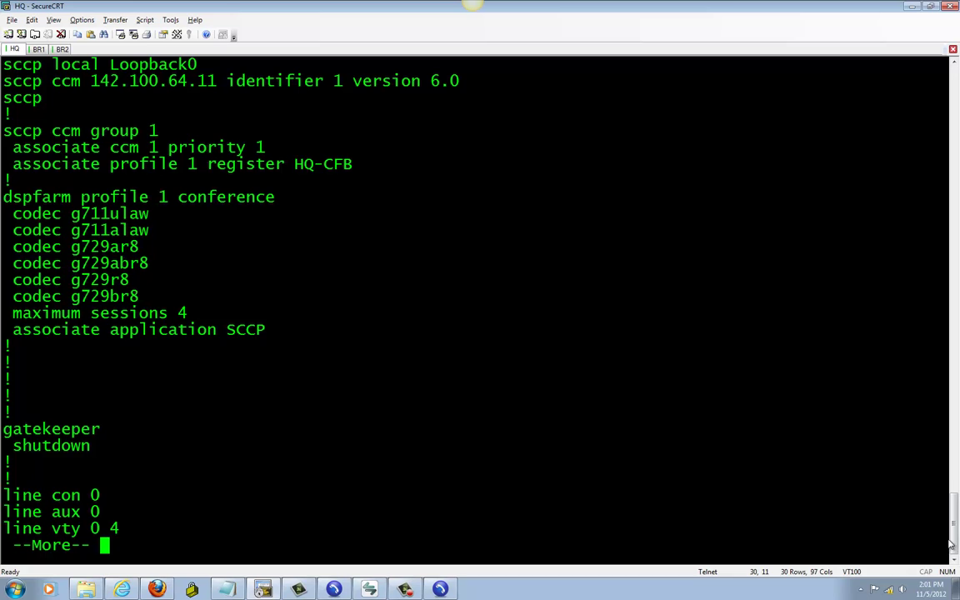
left_click_drag(955, 544, 955, 508)
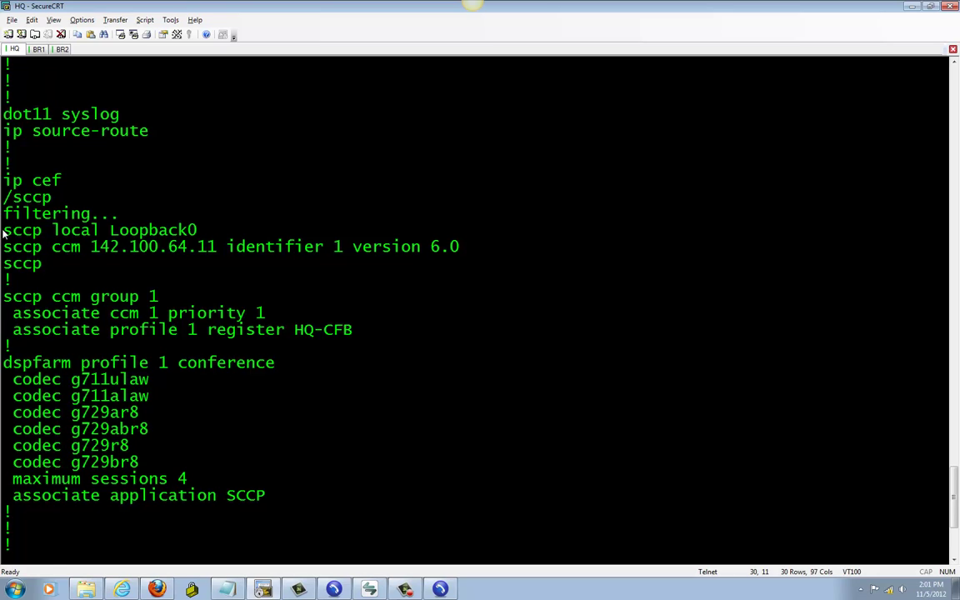
mouse_move(7, 230)
left_mouse_down()
mouse_move(315, 300)
mouse_move(306, 414)
left_mouse_up()
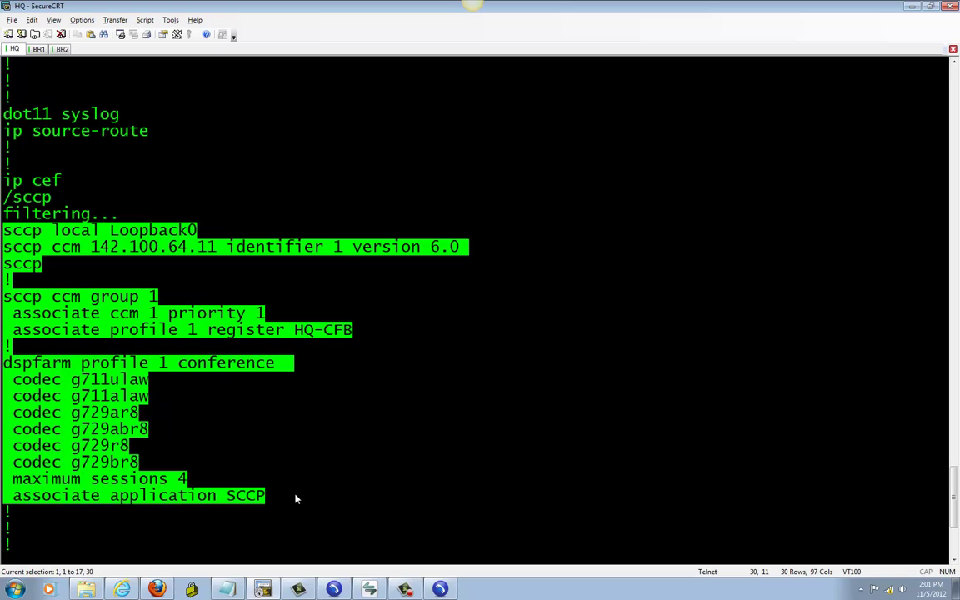
left_click_drag(306, 414, 296, 499)
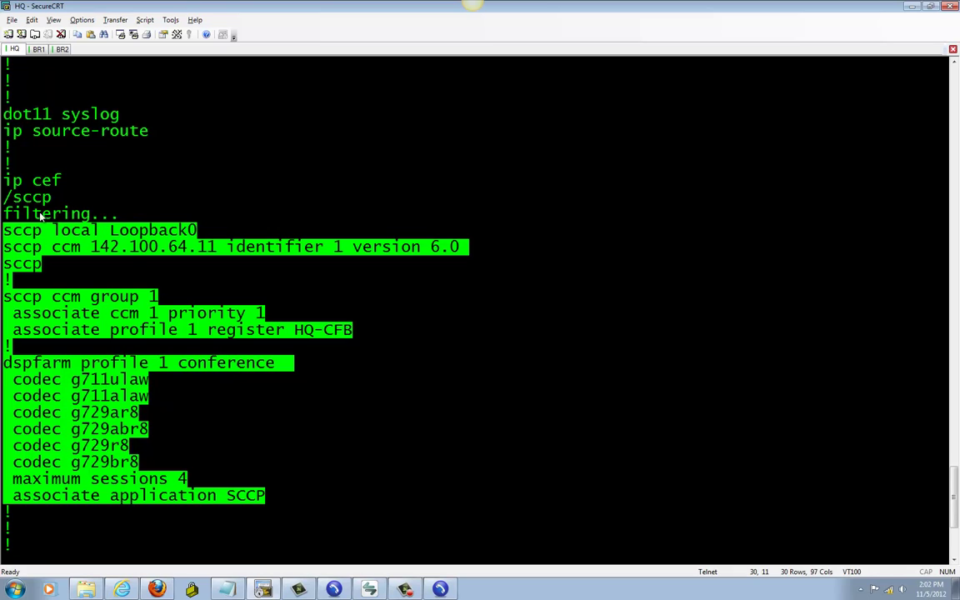
Highlight the profile's codec lines, including g729br8 and g729r8.
left_click(131, 431)
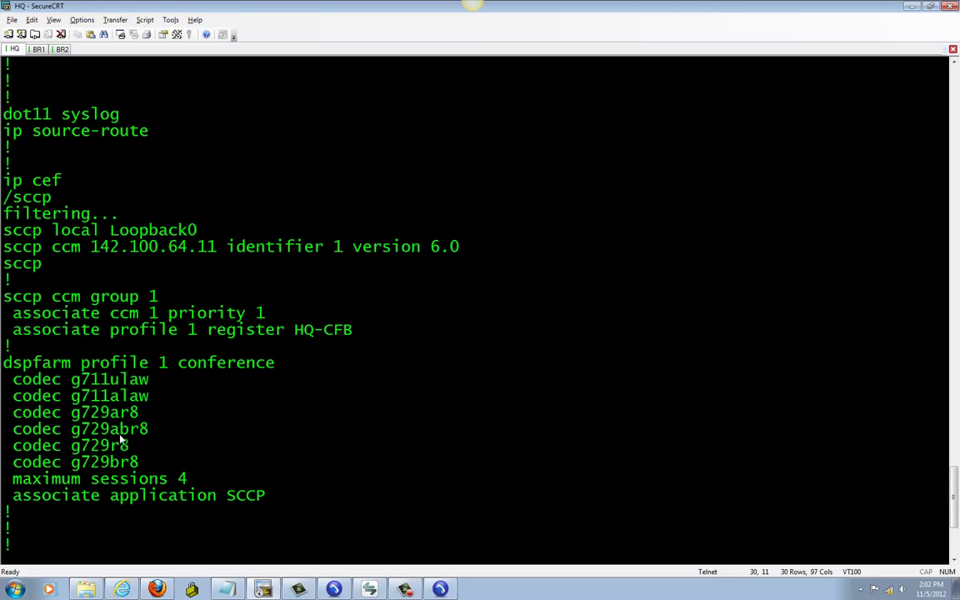
left_click_drag(135, 464, 77, 449)
left_click_drag(150, 429, 5, 385)
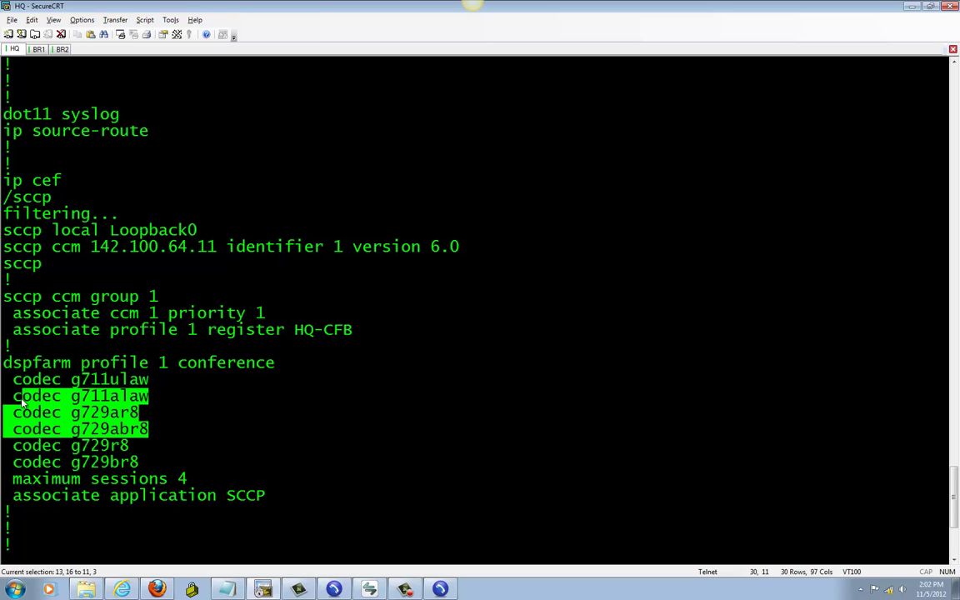
left_click_drag(129, 449, 17, 448)
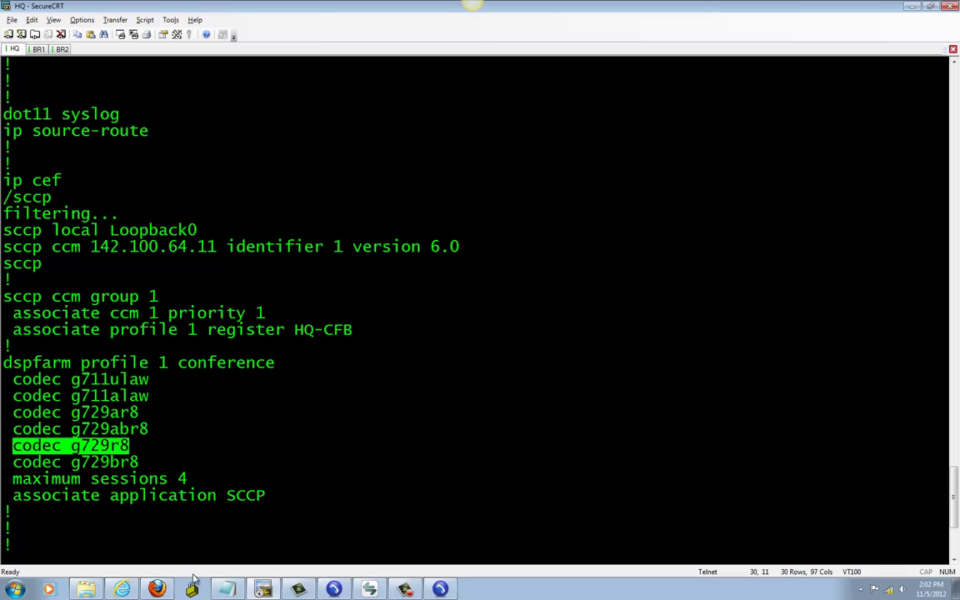
Start a new conference bridge of type Cisco IOS Enhanced Conference Bridge.
left_click(156, 590)
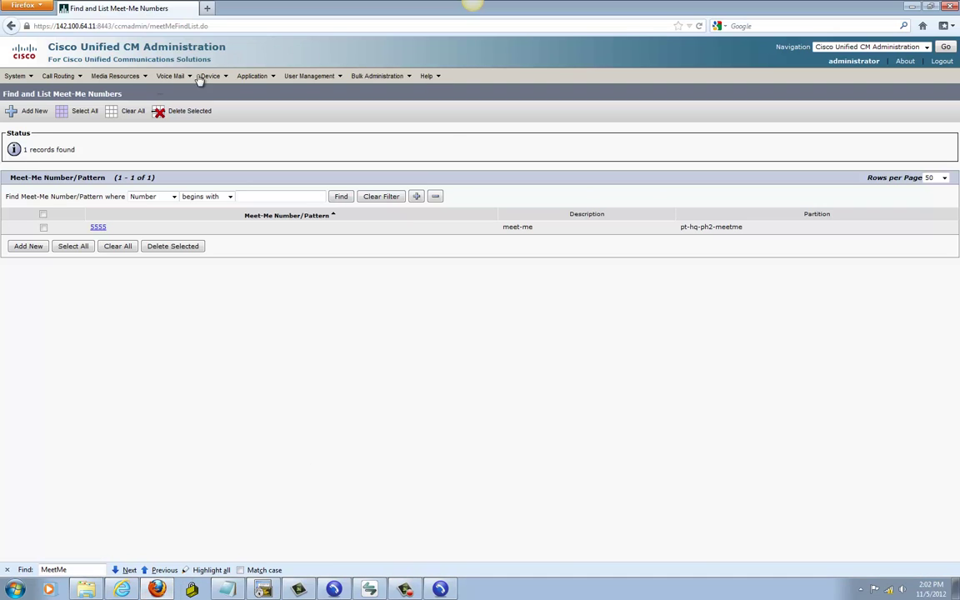
mouse_move(115, 76)
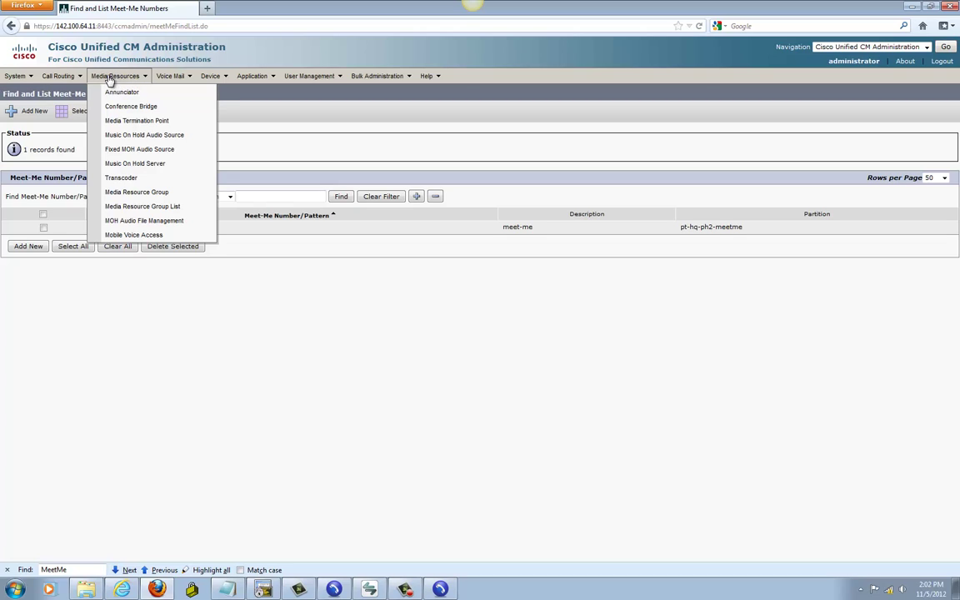
left_click(130, 109)
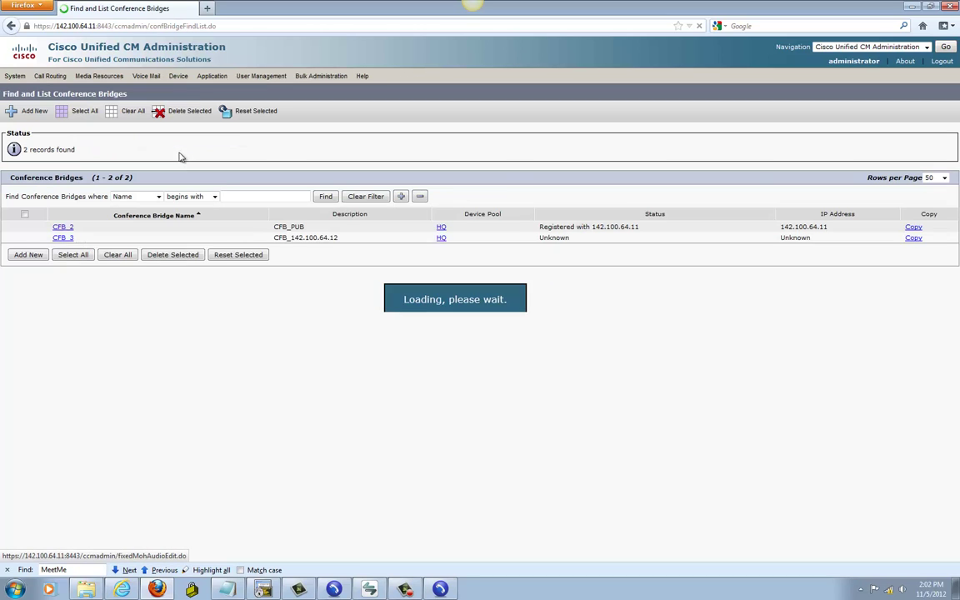
left_click(25, 257)
left_click(169, 226)
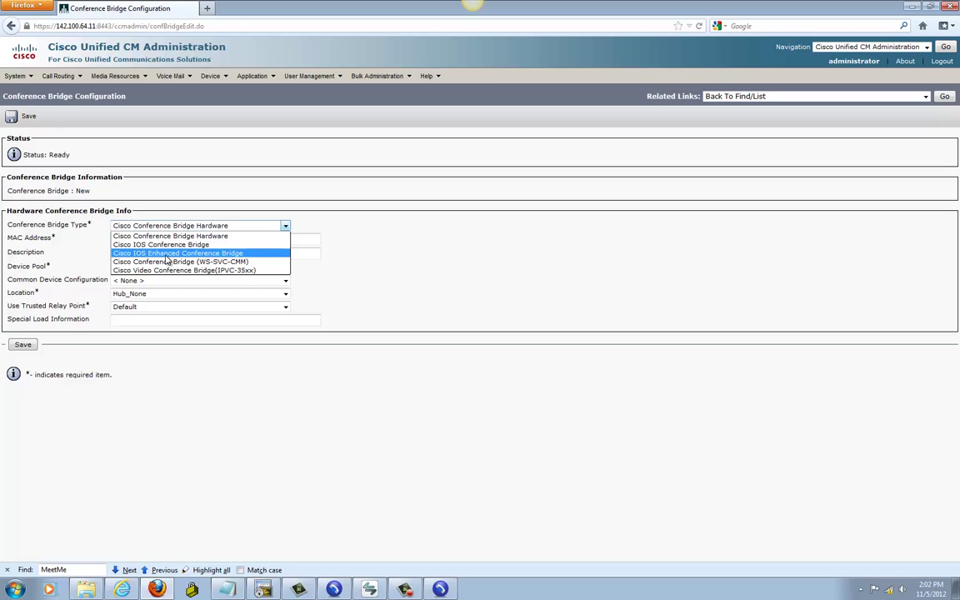
left_click(167, 254)
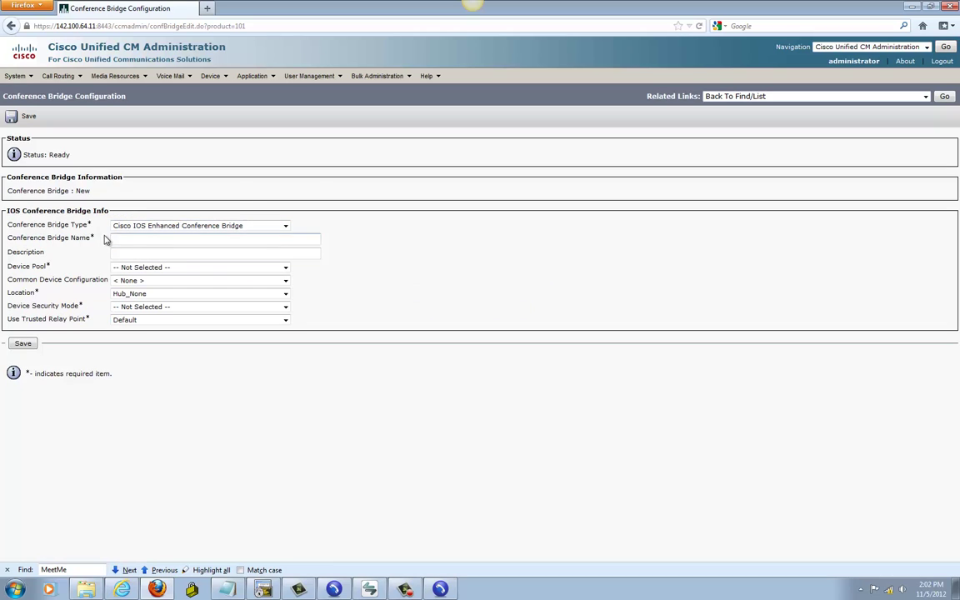
Copy HQ-CFB from the router terminal and paste it as the bridge name and description.
left_click(117, 238)
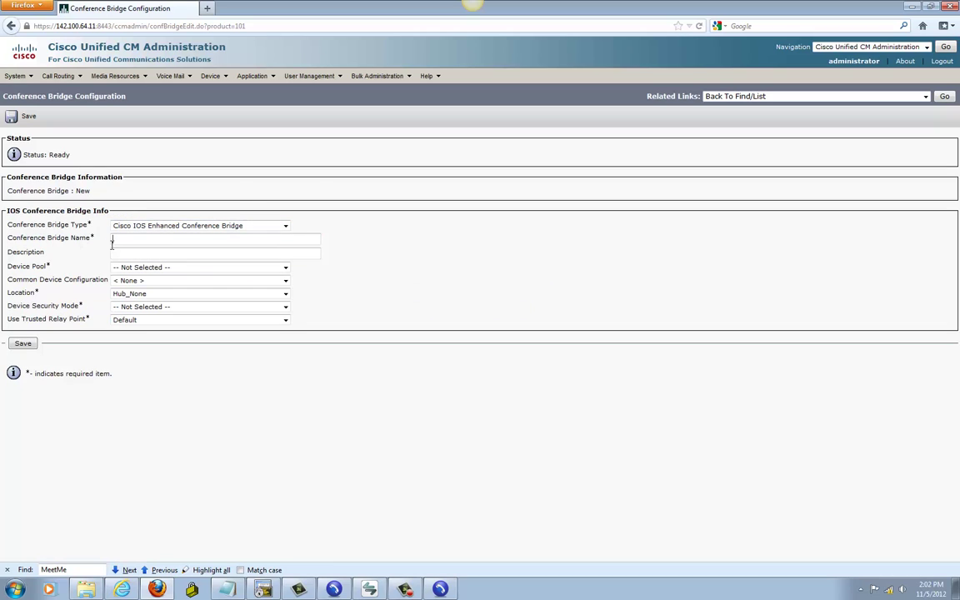
left_click(263, 590)
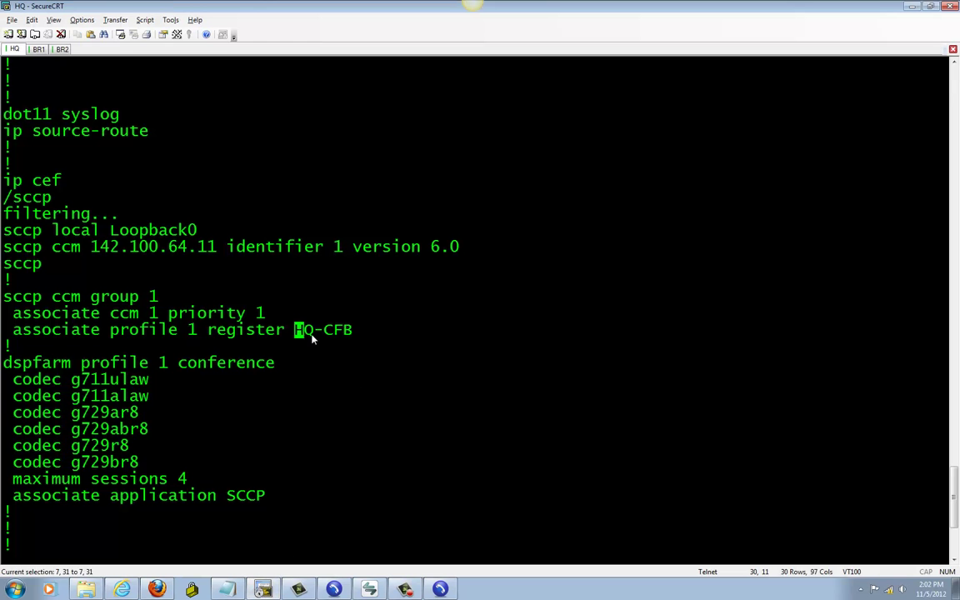
left_click_drag(296, 331, 331, 333)
key("ctrl+c")
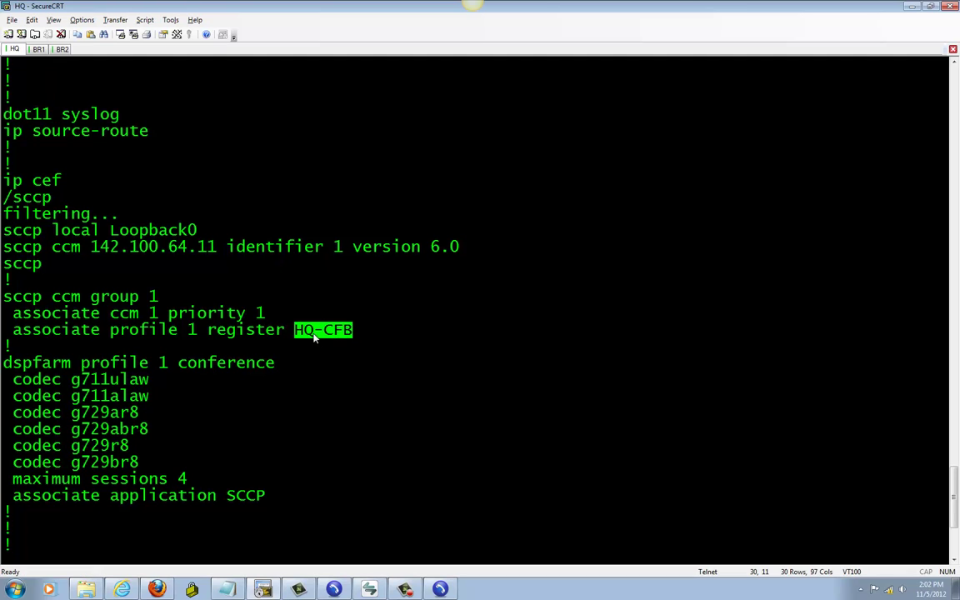
left_click(156, 590)
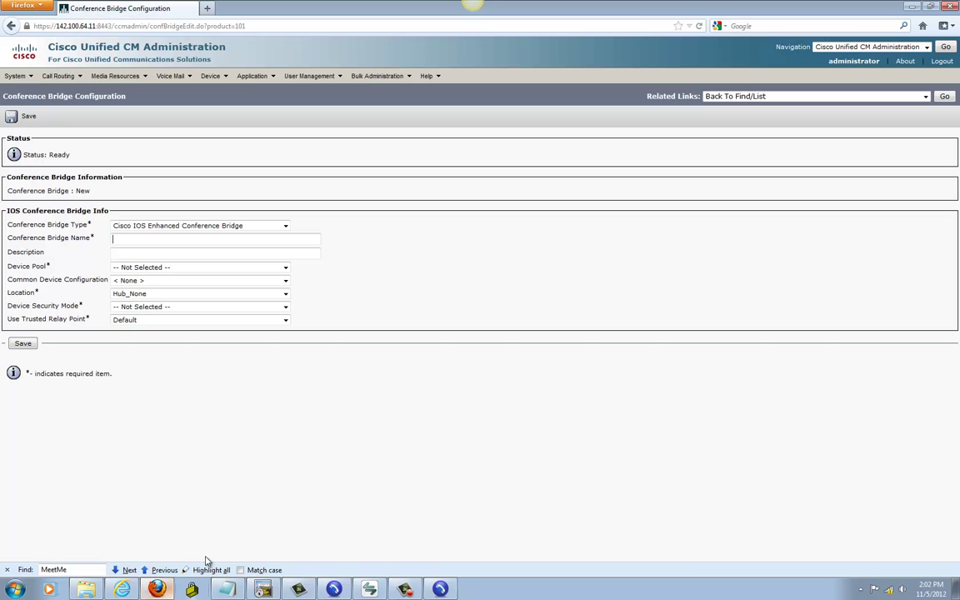
right_click(127, 241)
left_click(166, 294)
left_click(138, 253)
key("ctrl+v")
Set device pool HQ and Non Secure Conference Bridge mode, then save.
left_click(132, 268)
left_click(122, 296)
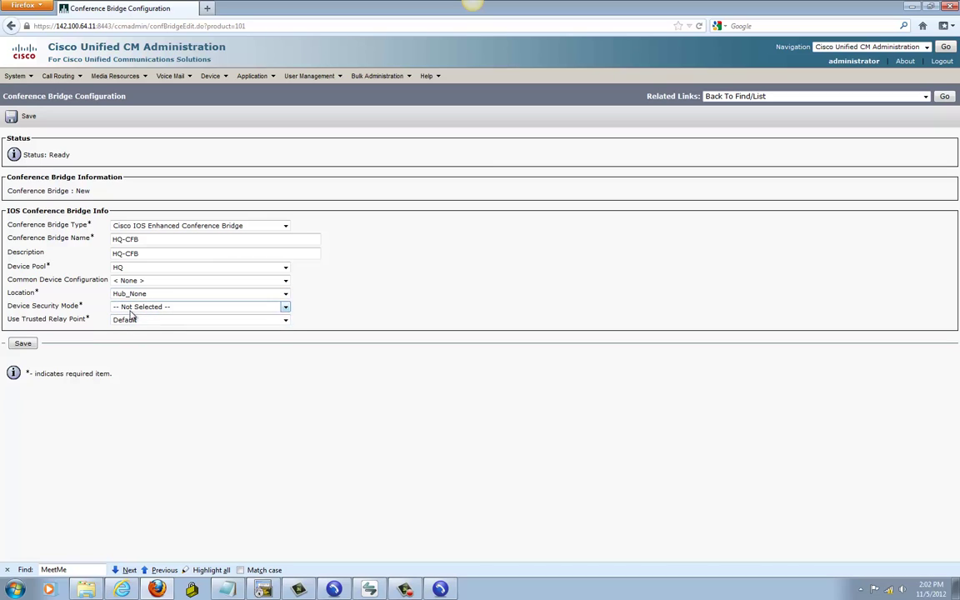
left_click(138, 310)
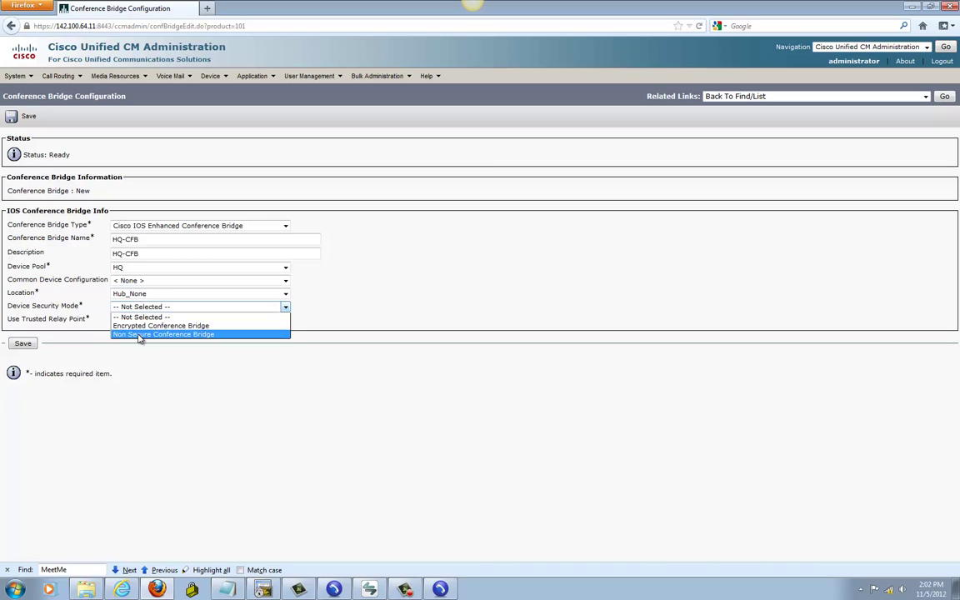
left_click(125, 333)
left_click(23, 344)
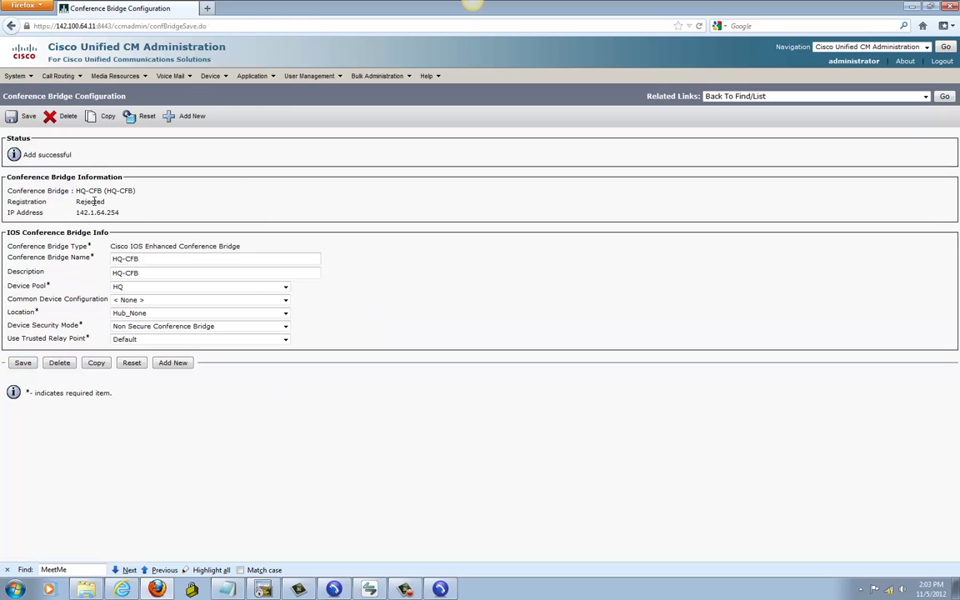
Reset the HQ-CFB conference bridge in Unified CM.
left_click(142, 117)
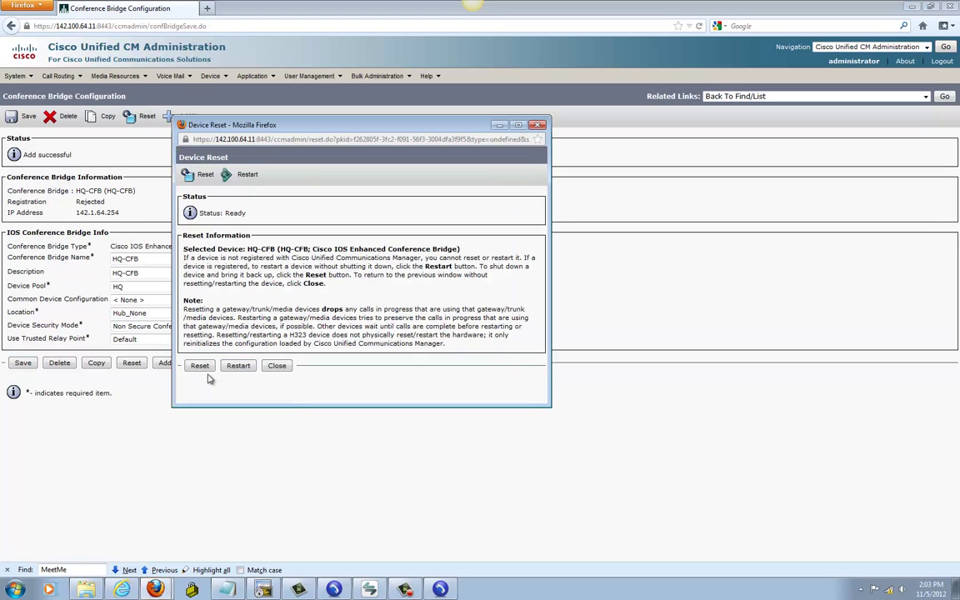
left_click(202, 367)
left_click(276, 366)
On CorpHQ, exit the dspfarm profile and restart SCCP with 'no sccp' then 'sccp'.
left_click(262, 589)
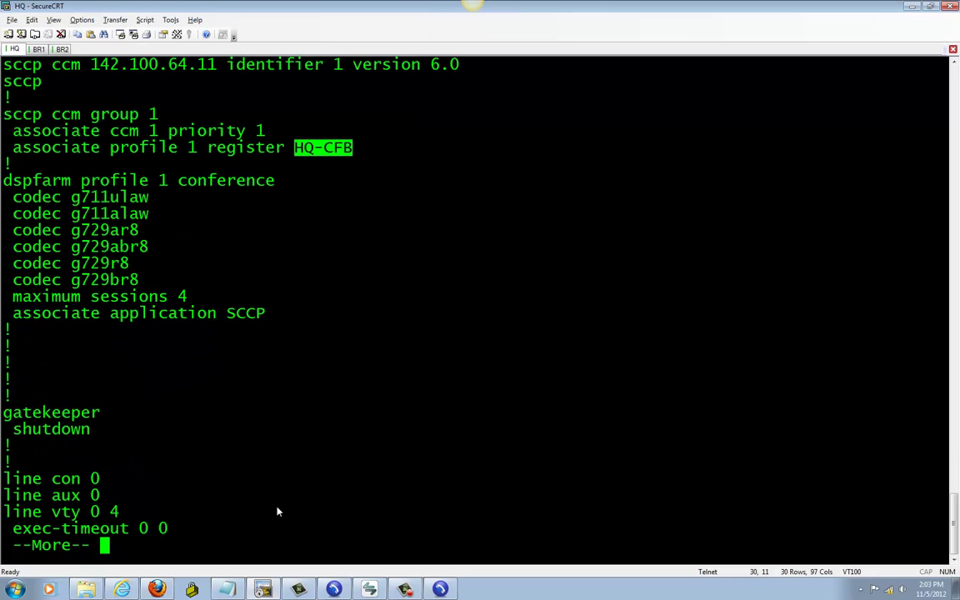
type("qexit")
key("Return")
type("no ")
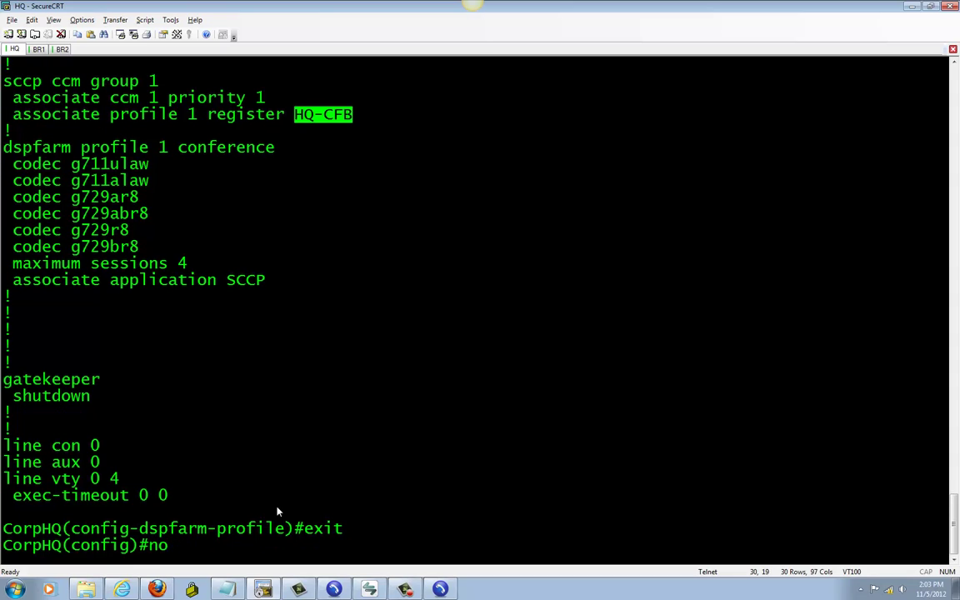
type("sccp")
key("Return")
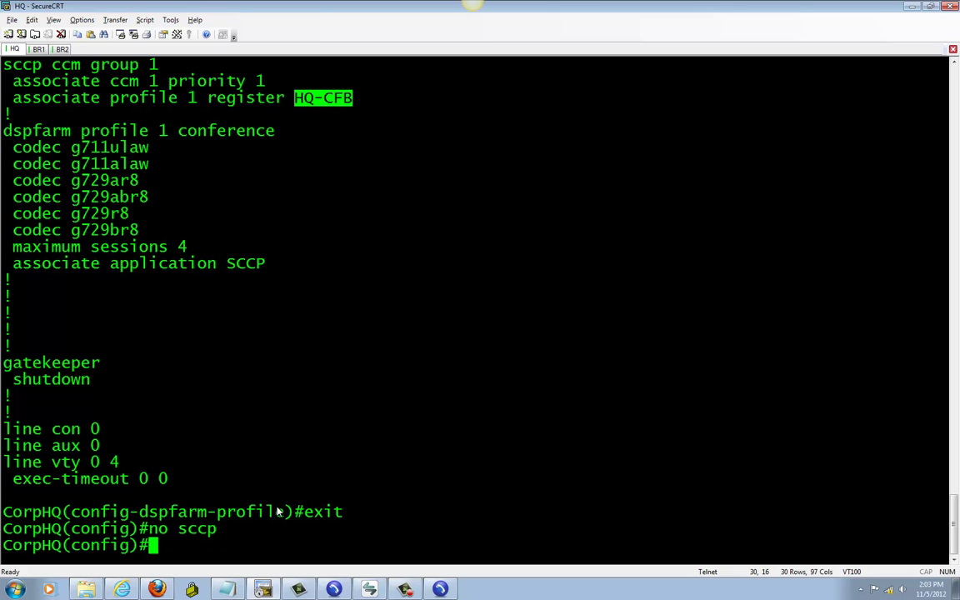
type("scc")
key("Tab")
key("Return")
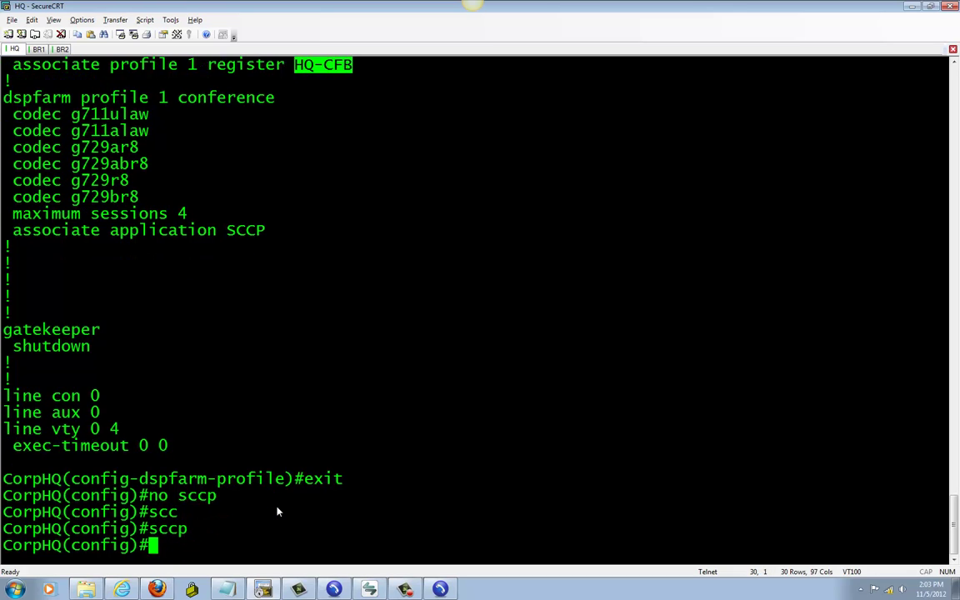
key("Return")
key("Return")
key("Return")
key("Return")
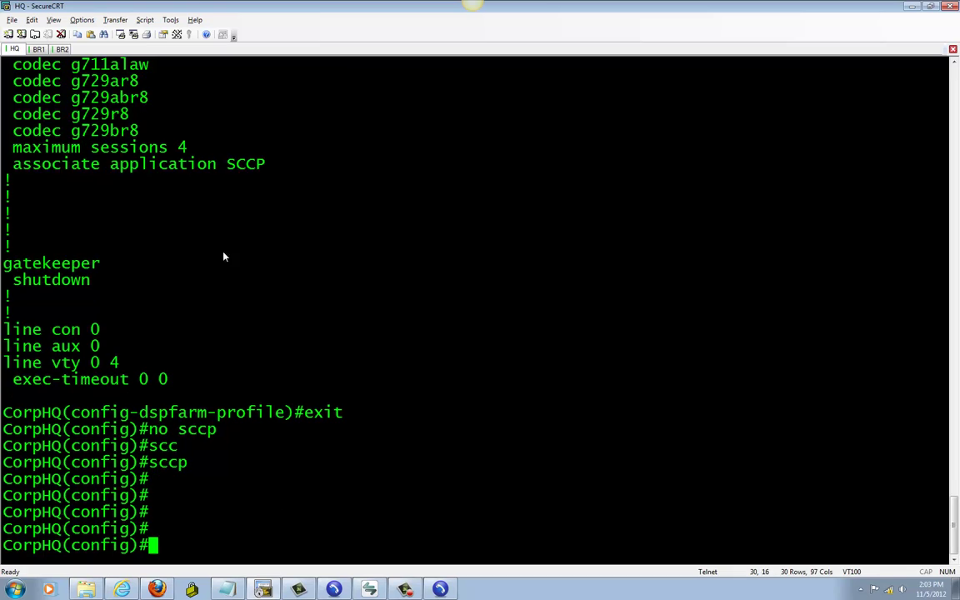
Confirm in the conference bridge list that HQ-CFB is registered at IP 142.1.64.254.
left_click(156, 590)
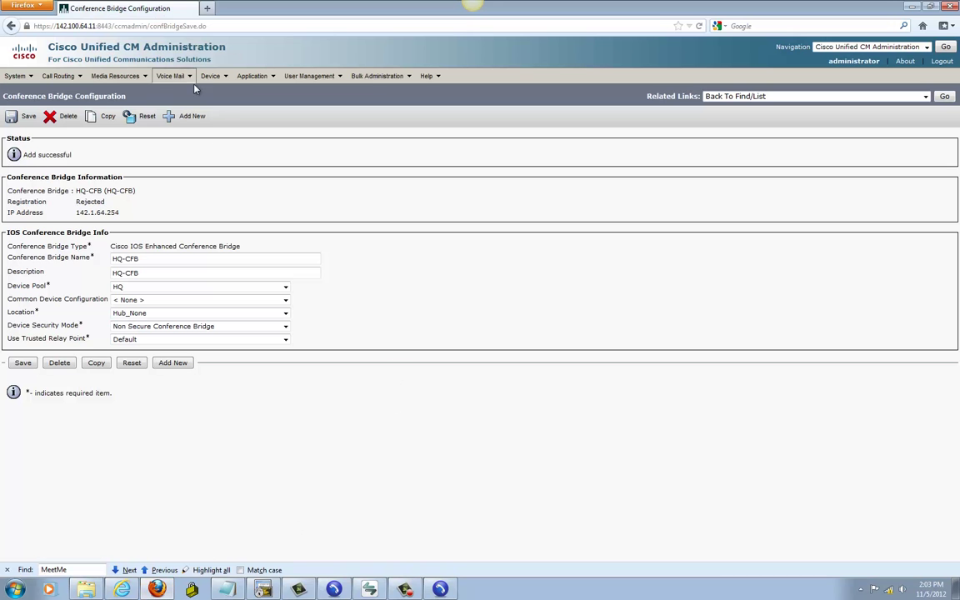
mouse_move(116, 76)
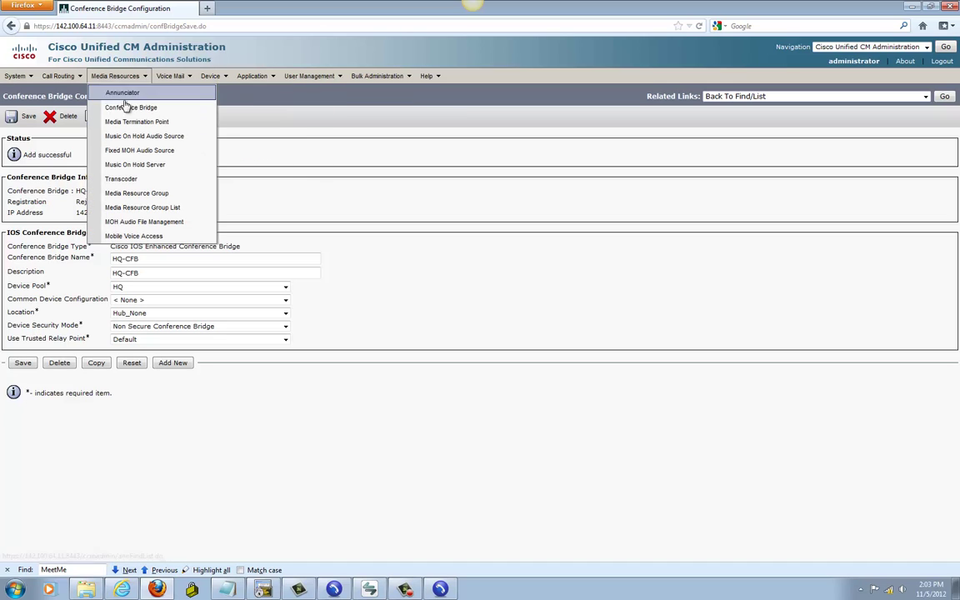
left_click(129, 108)
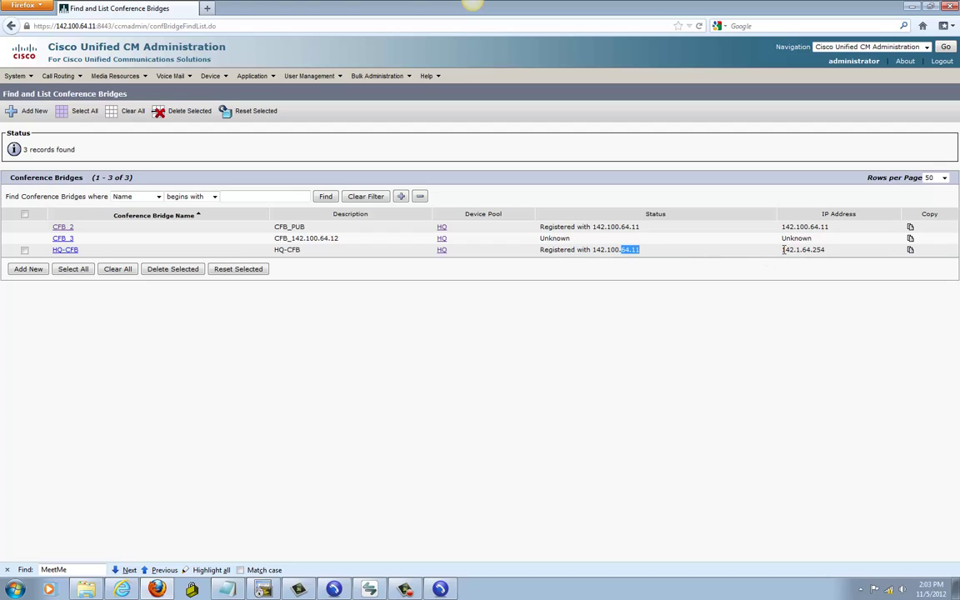
left_click_drag(784, 249, 836, 258)
left_click(828, 258)
left_click(74, 77)
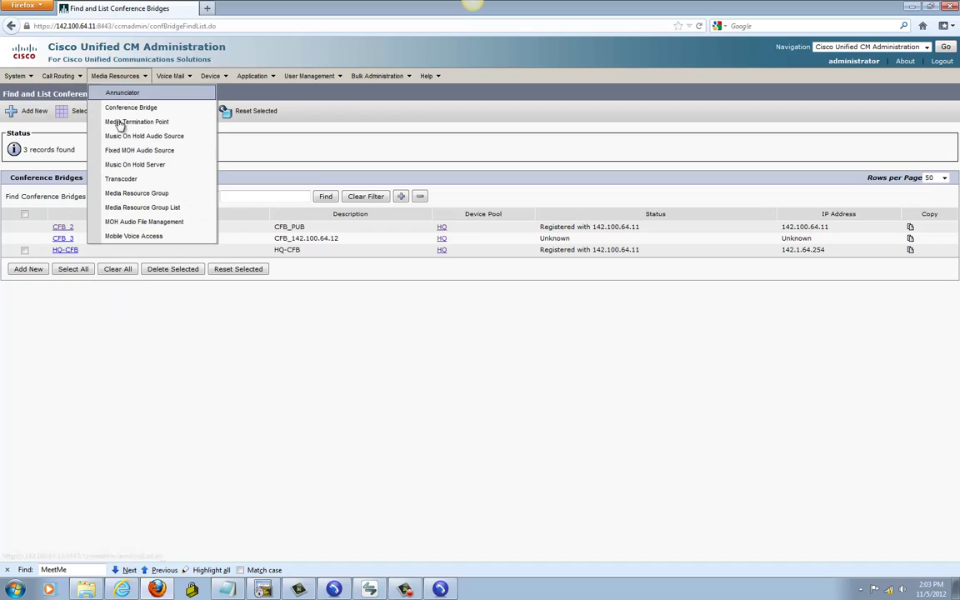
Move HQ-CFB into MRG-HQ's selected media resources and save the group.
left_click(123, 195)
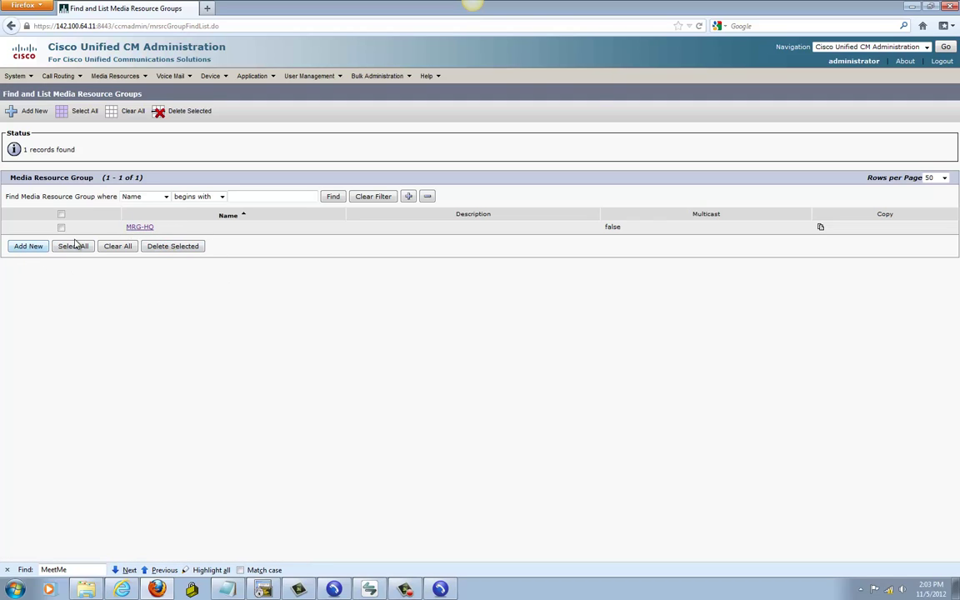
left_click(135, 228)
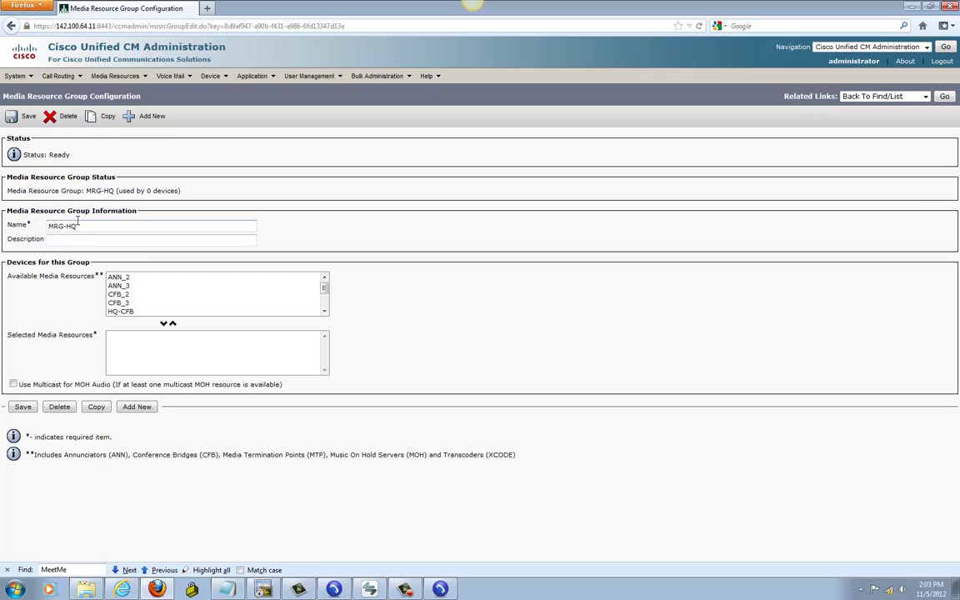
double_click(75, 226)
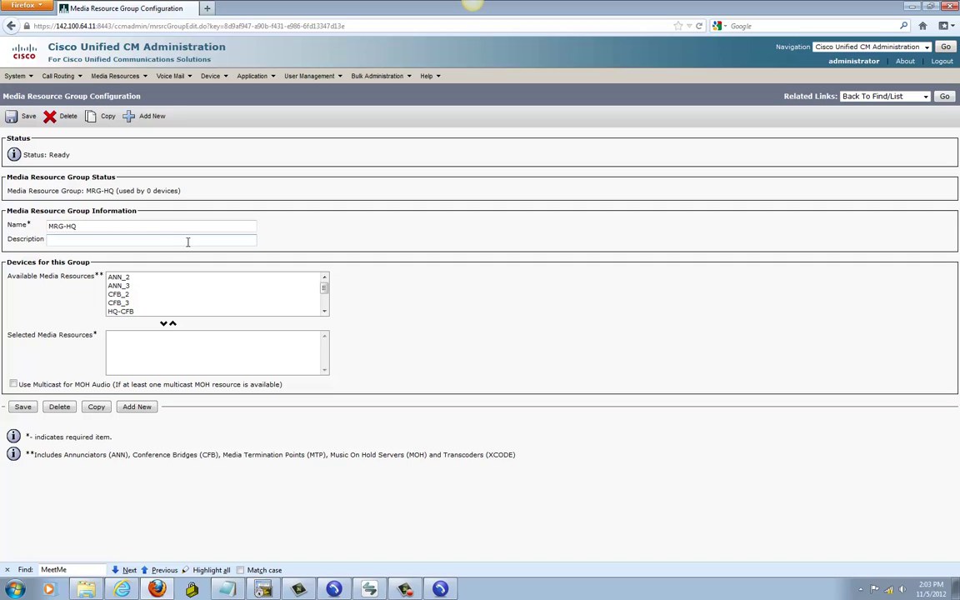
left_click(125, 312)
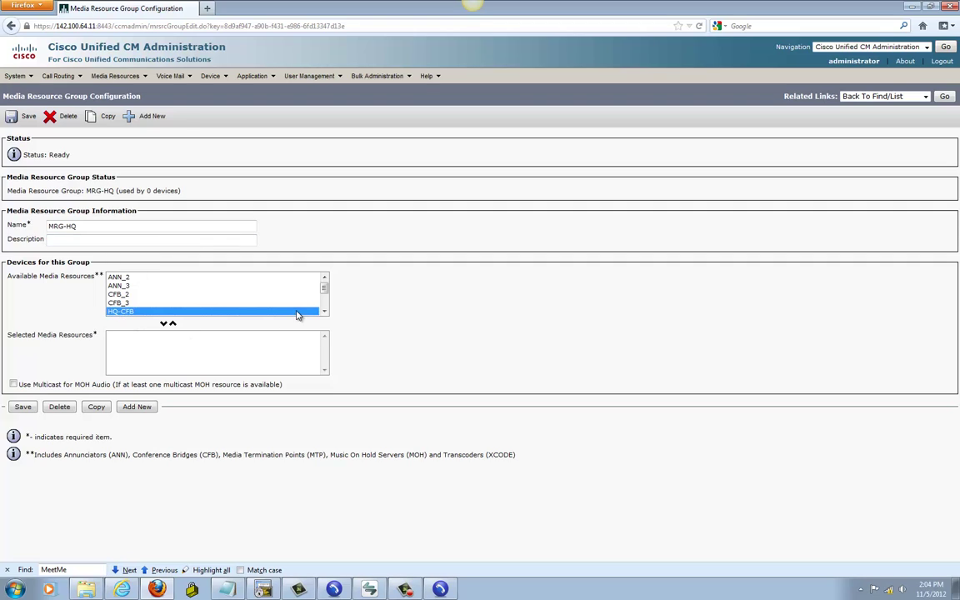
left_click(325, 311)
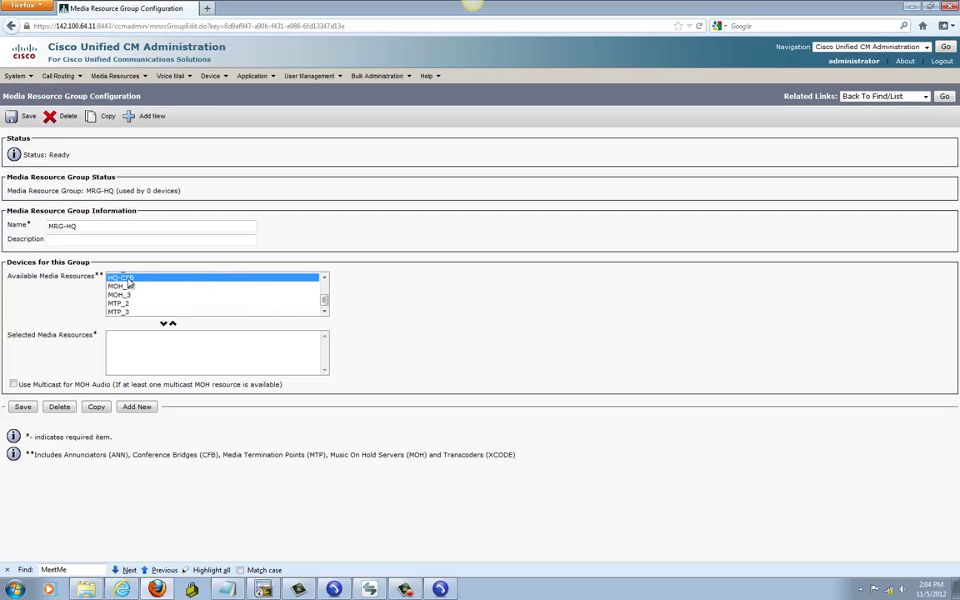
left_click(163, 324)
left_click(23, 406)
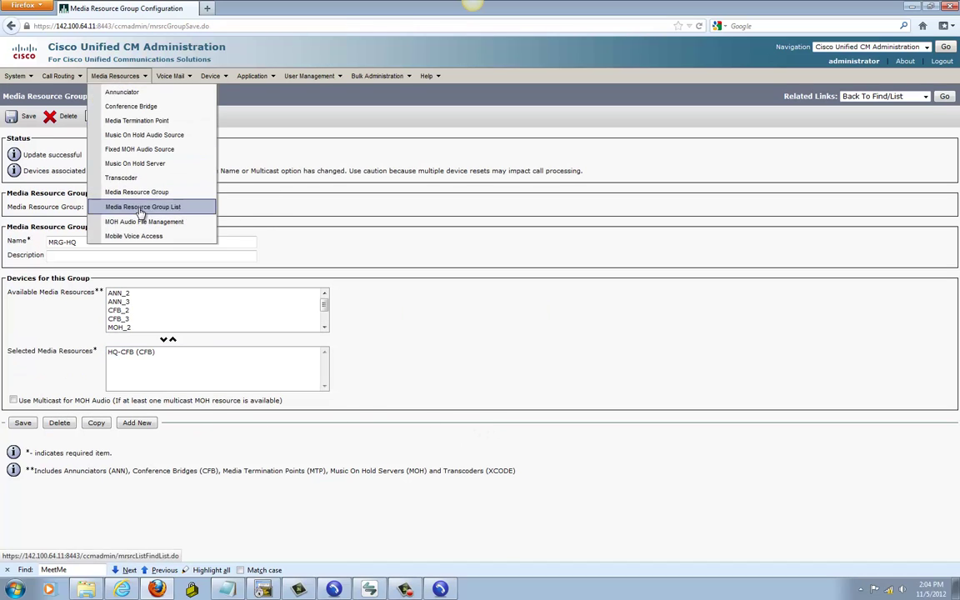
In MRGL-HQ, remove and re-add MRG-HQ as the selected group, then save the list.
left_click(142, 208)
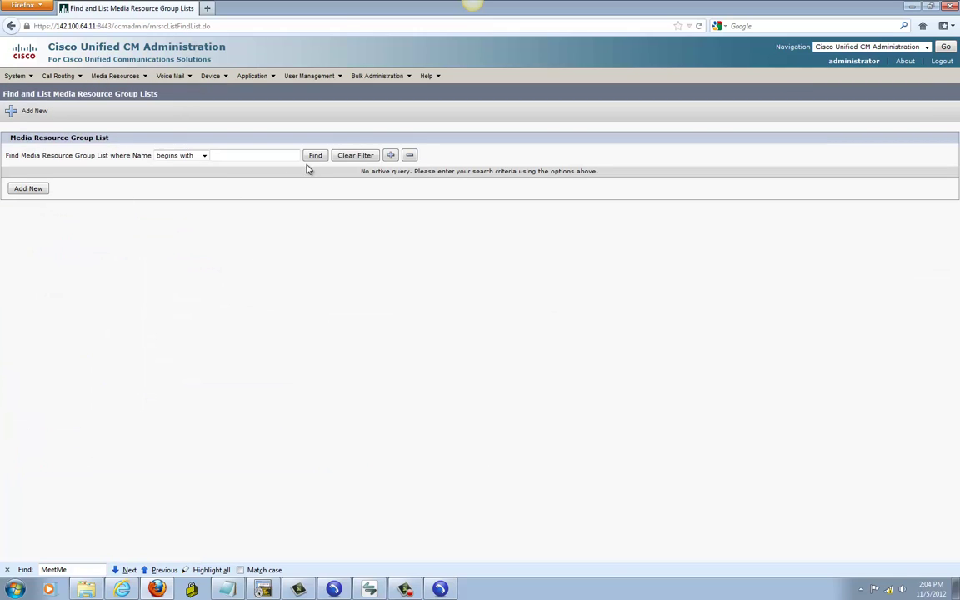
left_click(313, 159)
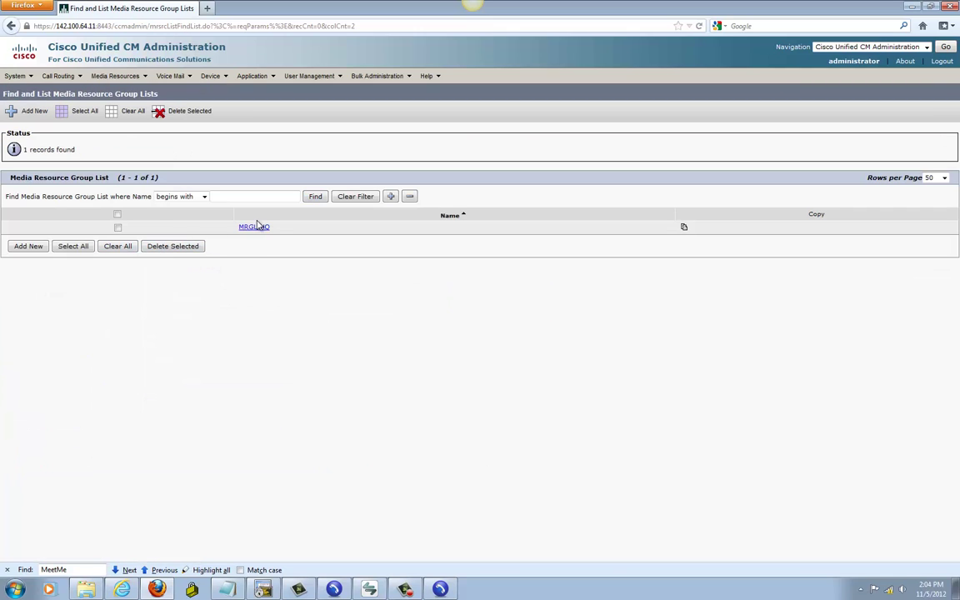
left_click(255, 227)
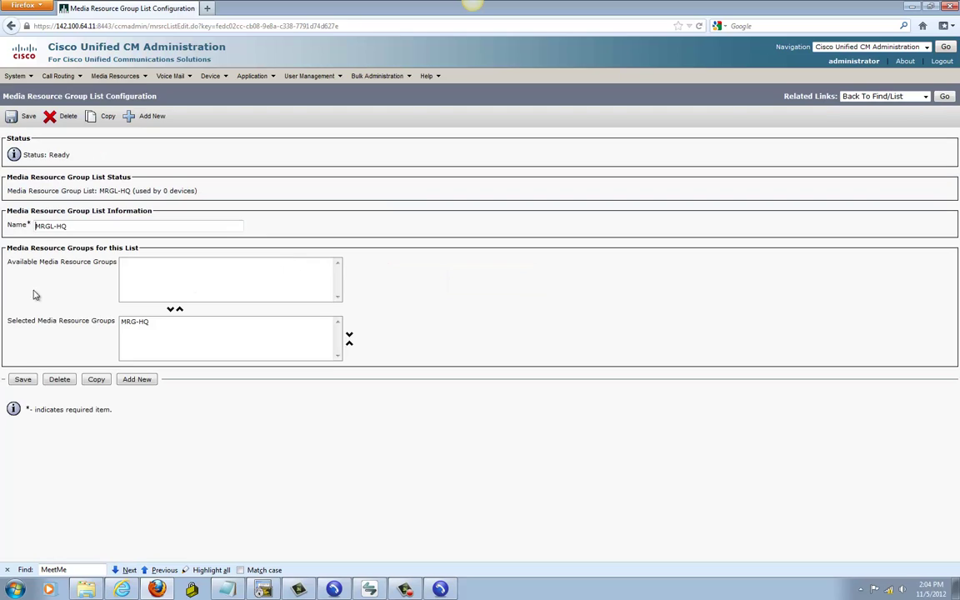
double_click(42, 226)
left_click(279, 357)
left_click(139, 323)
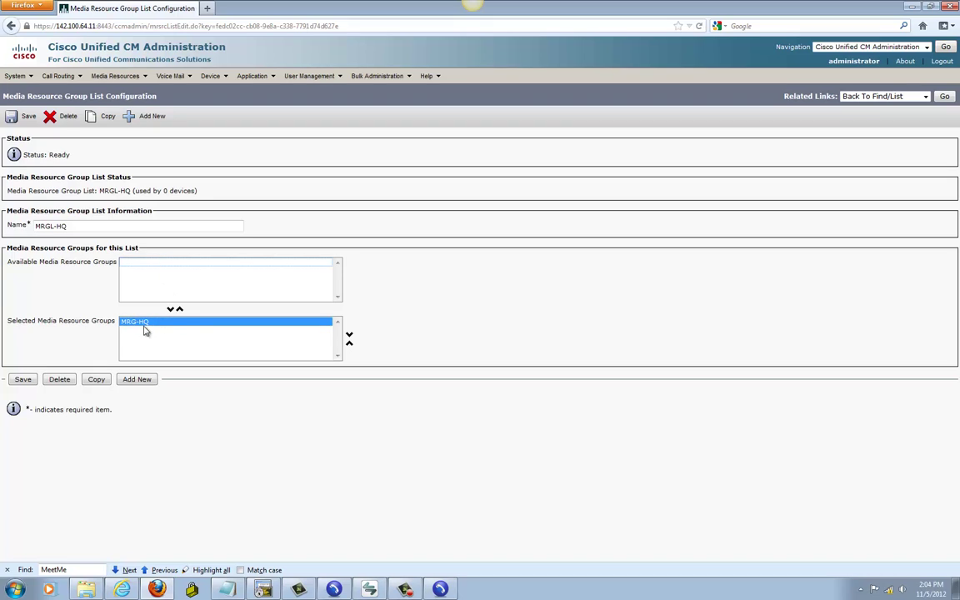
left_click(179, 310)
left_click(150, 265)
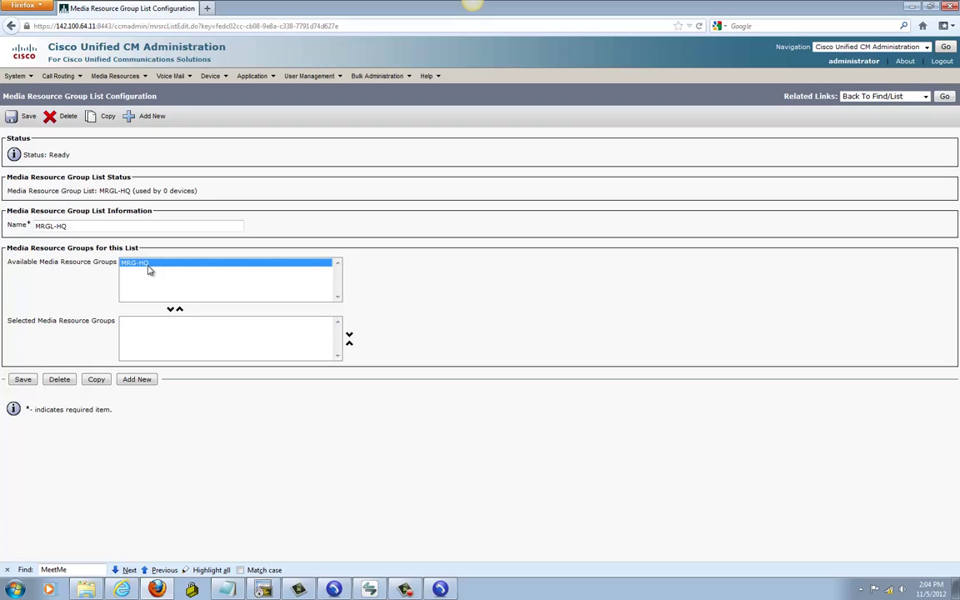
left_click(170, 310)
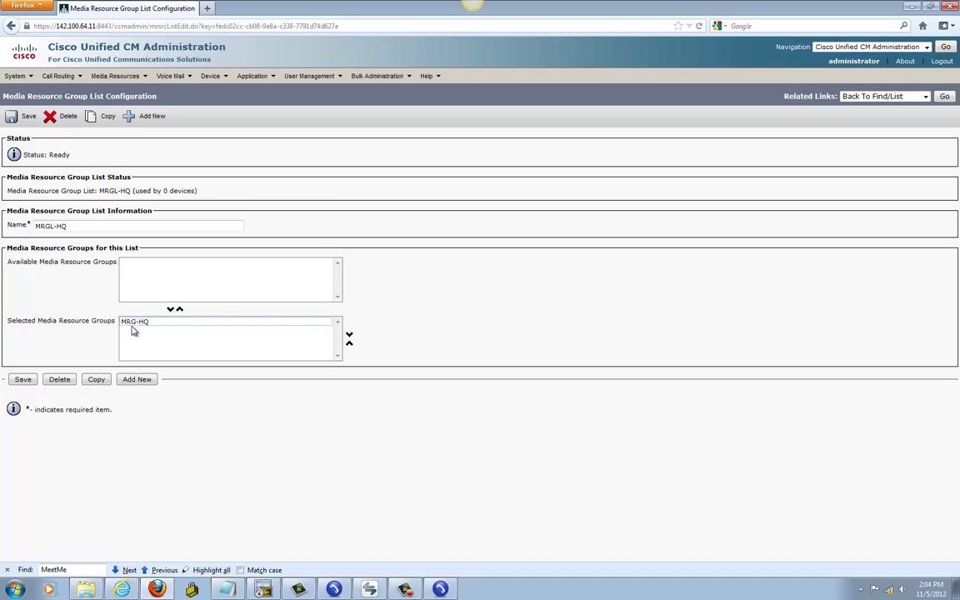
left_click(23, 379)
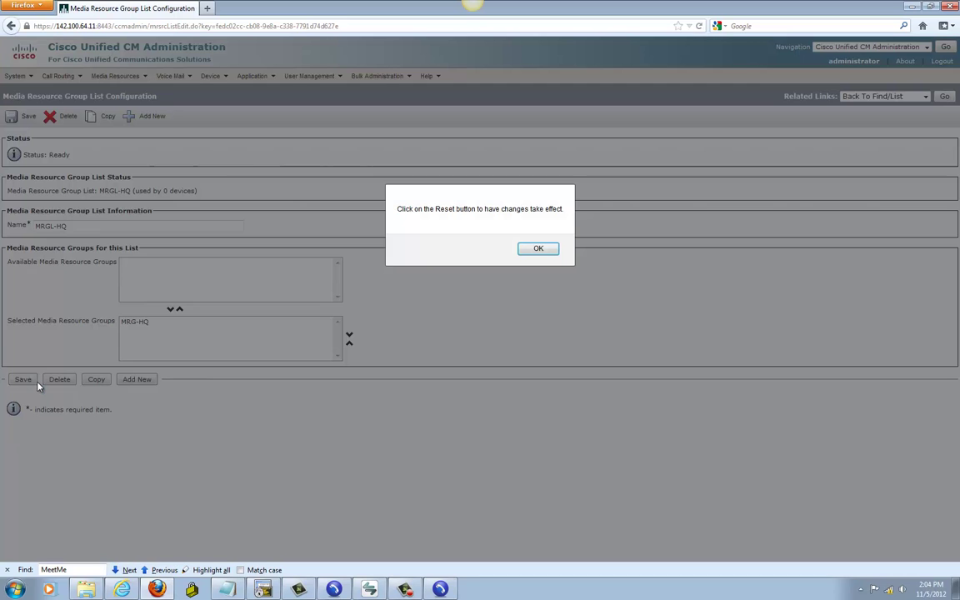
left_click(539, 248)
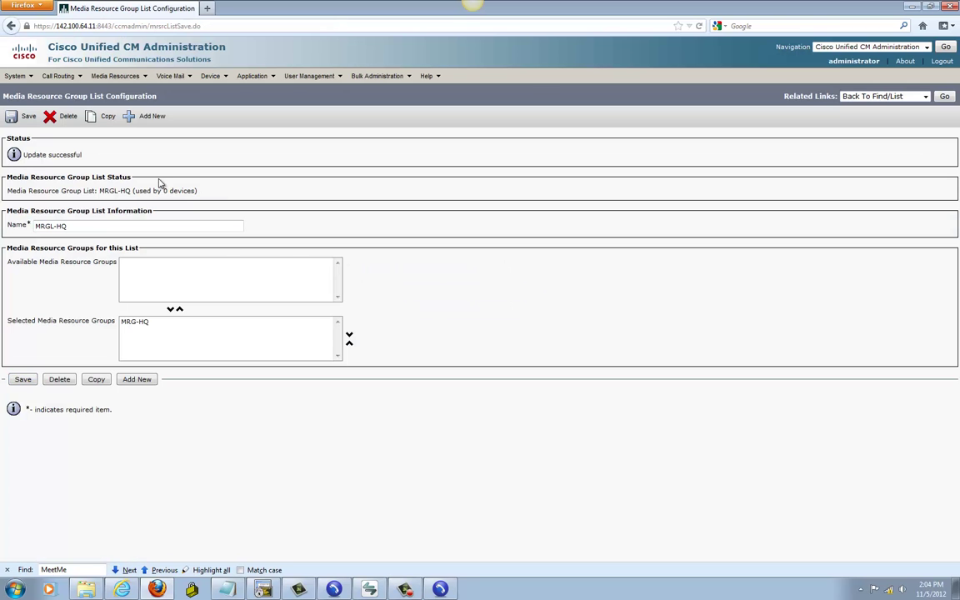
Assign media resource group list MRGL-HQ to the HQ device pool and save it.
left_click(17, 76)
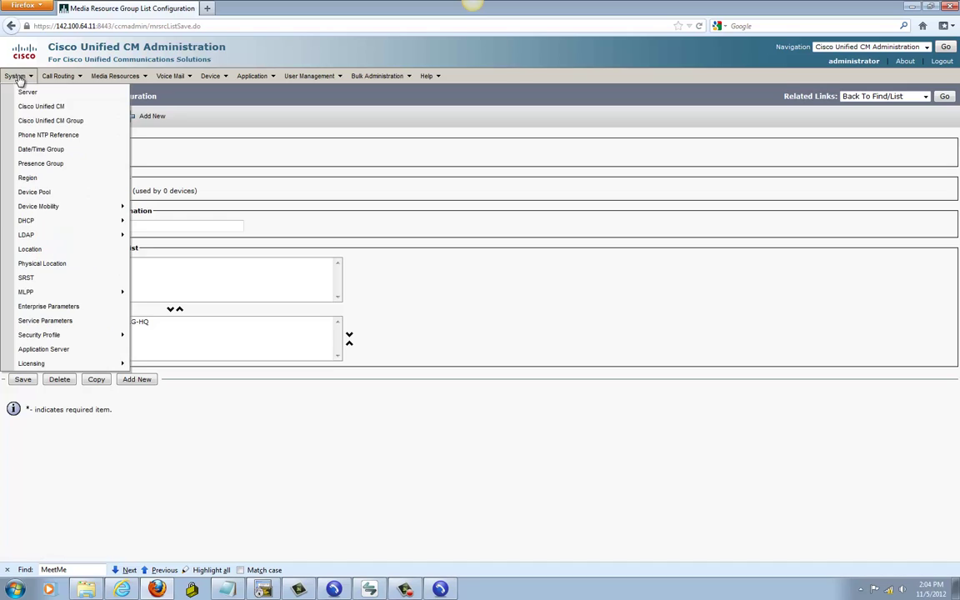
left_click(24, 193)
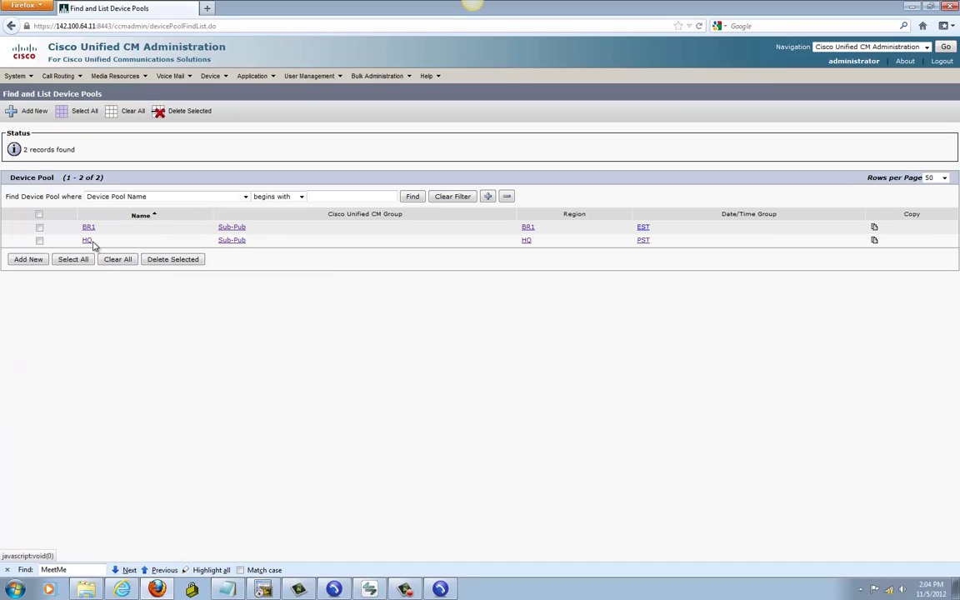
left_click(89, 241)
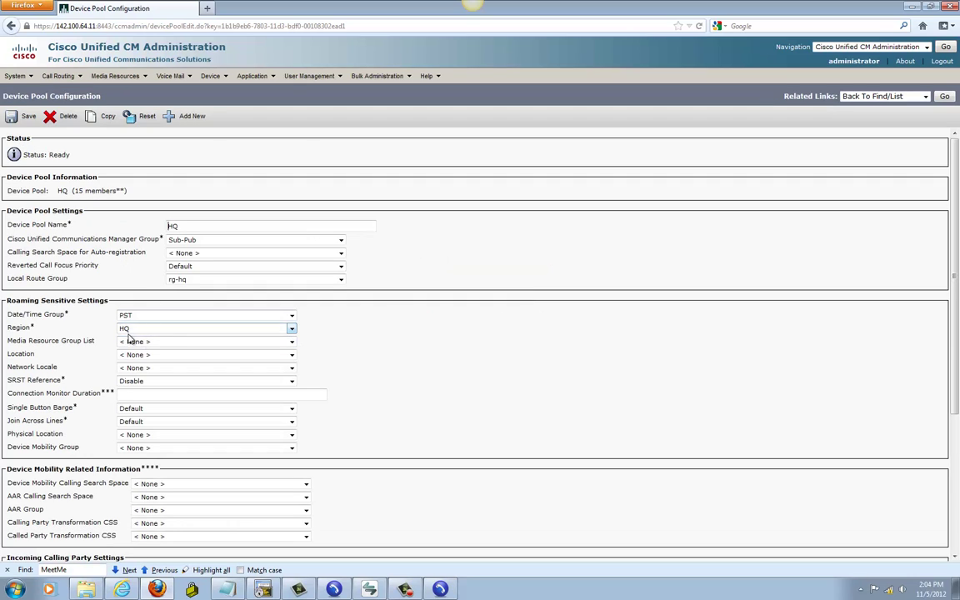
left_click(292, 341)
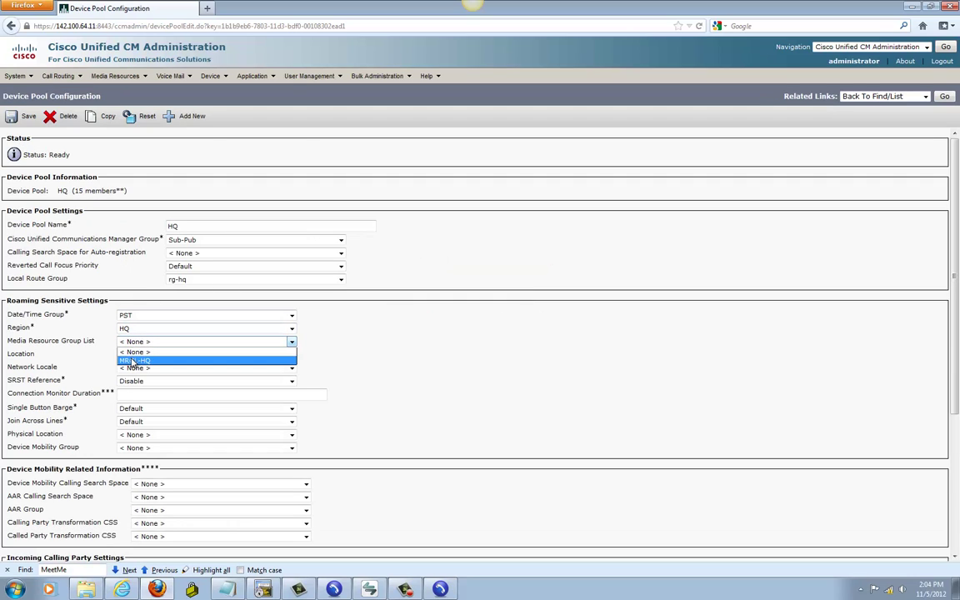
left_click(132, 361)
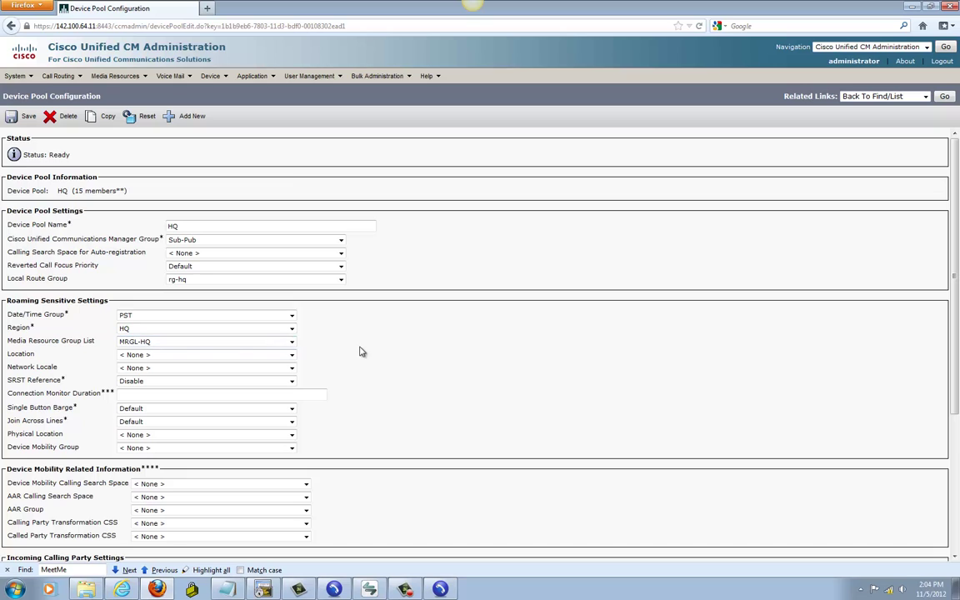
left_click(25, 117)
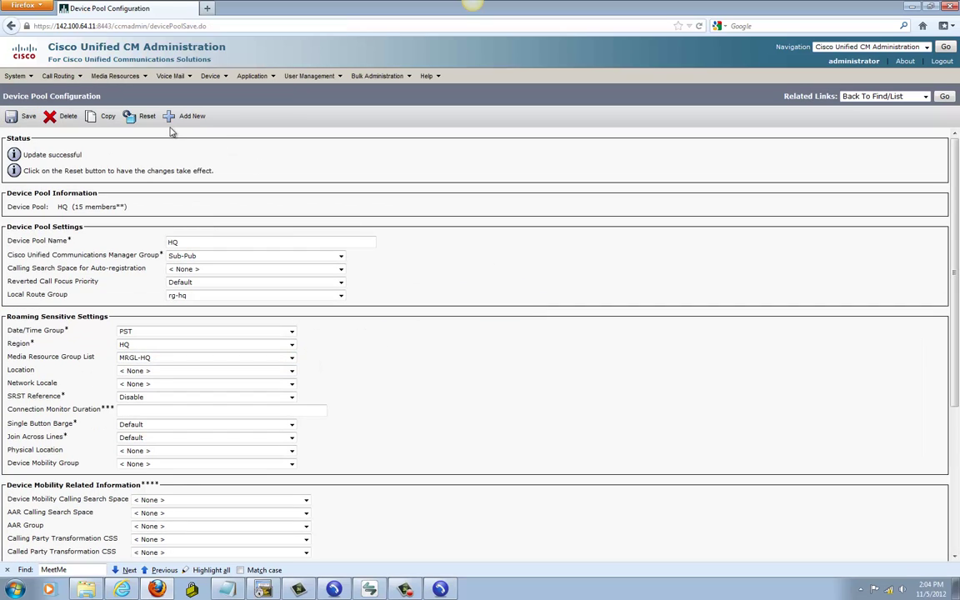
Reset the devices in the HQ device pool.
left_click(143, 116)
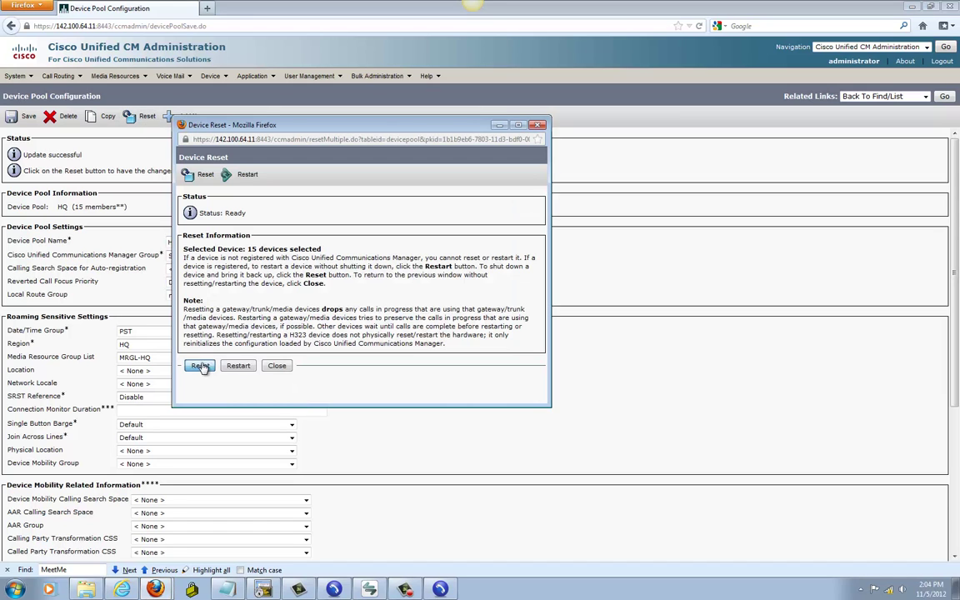
left_click(200, 367)
left_click(283, 367)
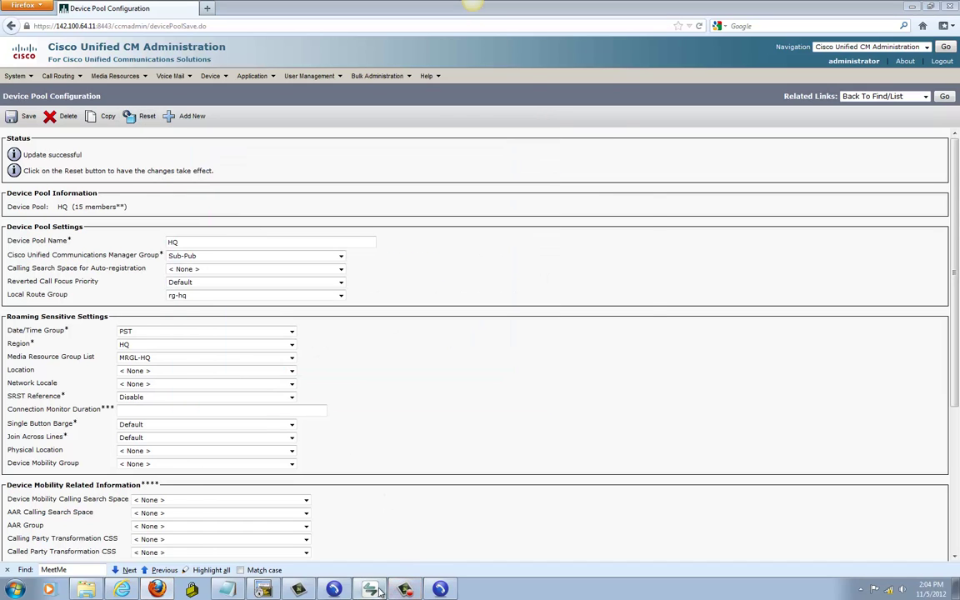
Launch the IP Communicator softphones, including the second instance for extension 1001.
left_click(371, 590)
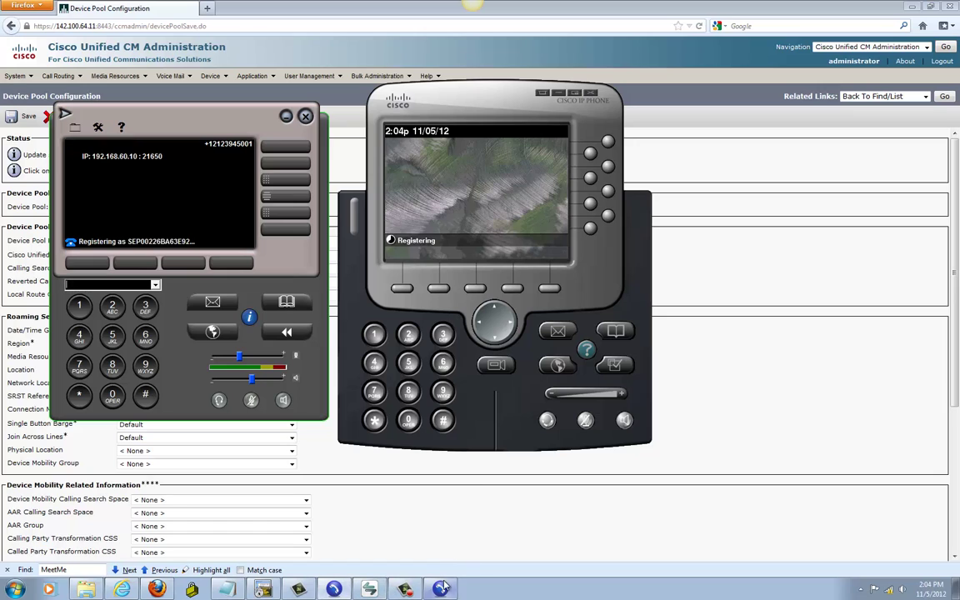
left_click(443, 588)
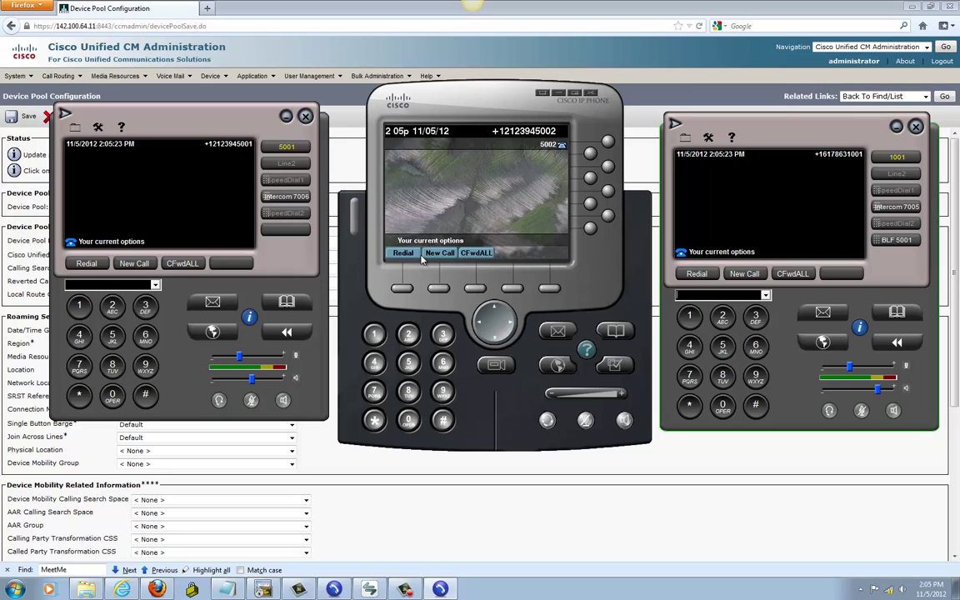
Join phones 5002 and 5001 to meet-me conference 5555 and mute 5001.
left_click(618, 421)
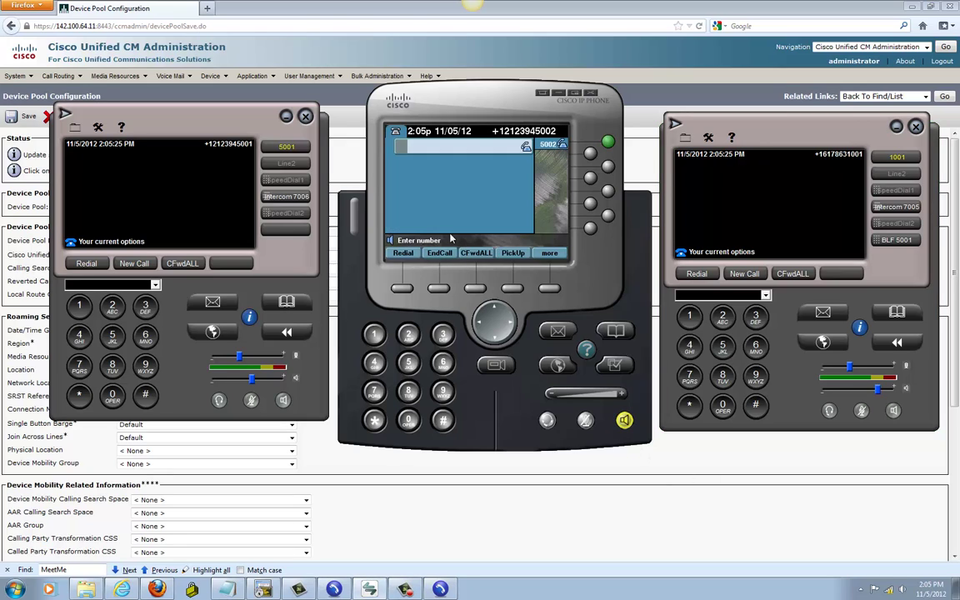
left_click(550, 258)
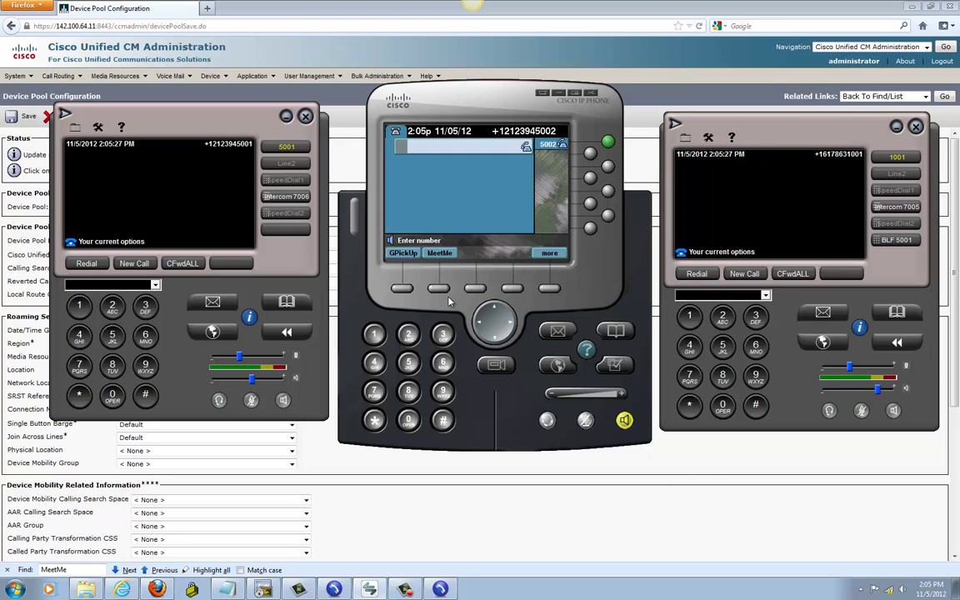
type("5555")
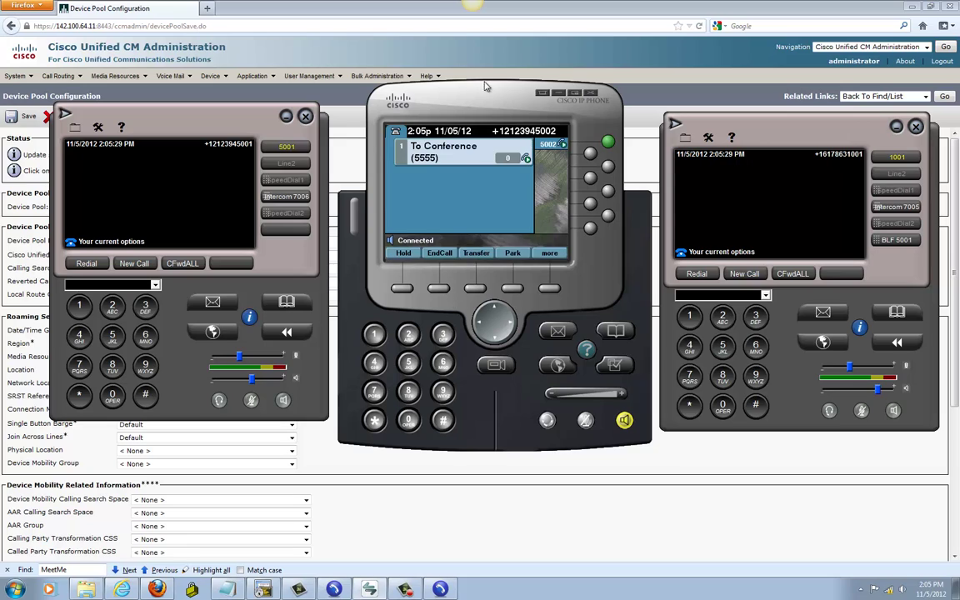
left_click(107, 283)
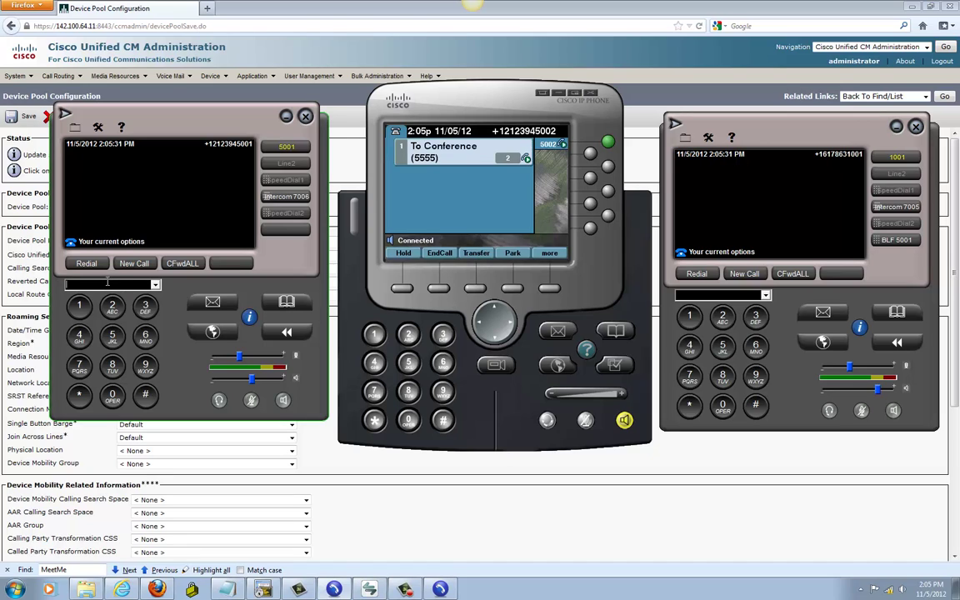
type("5555")
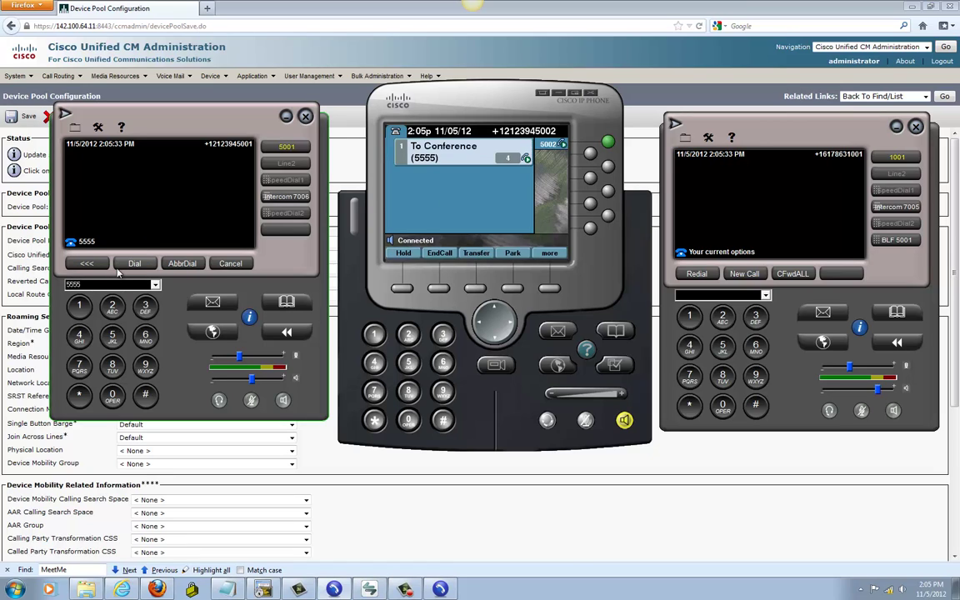
left_click(119, 267)
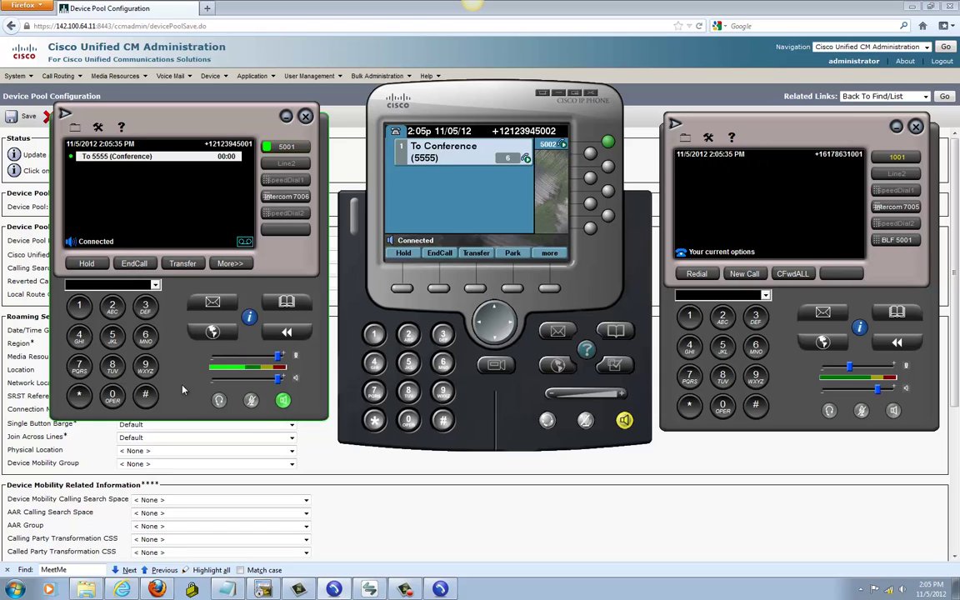
left_click(250, 400)
Mute 5002, then join phone 1001 to conference 5555 and mute it.
left_click(586, 420)
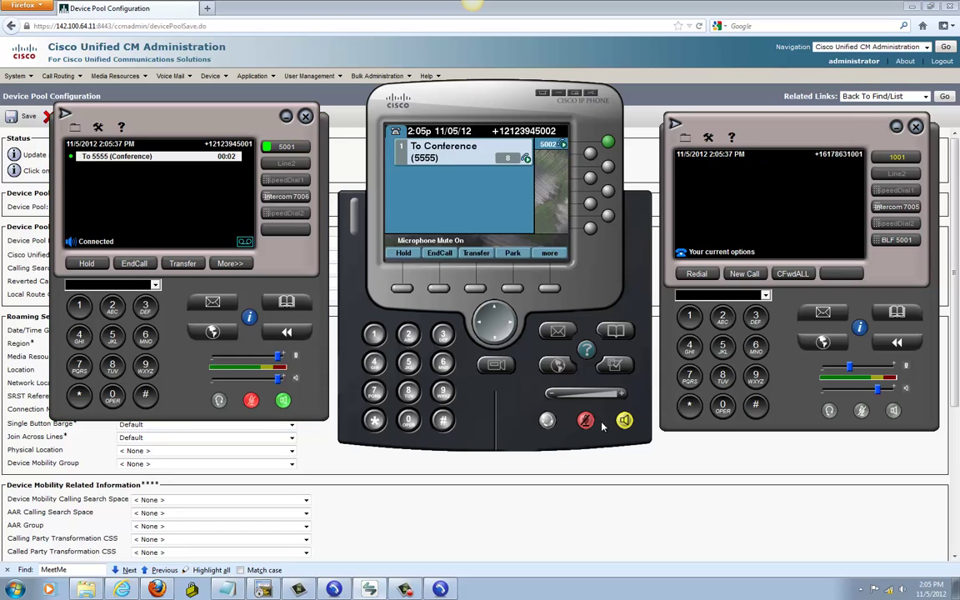
left_click(863, 411)
left_click(726, 294)
type("5555")
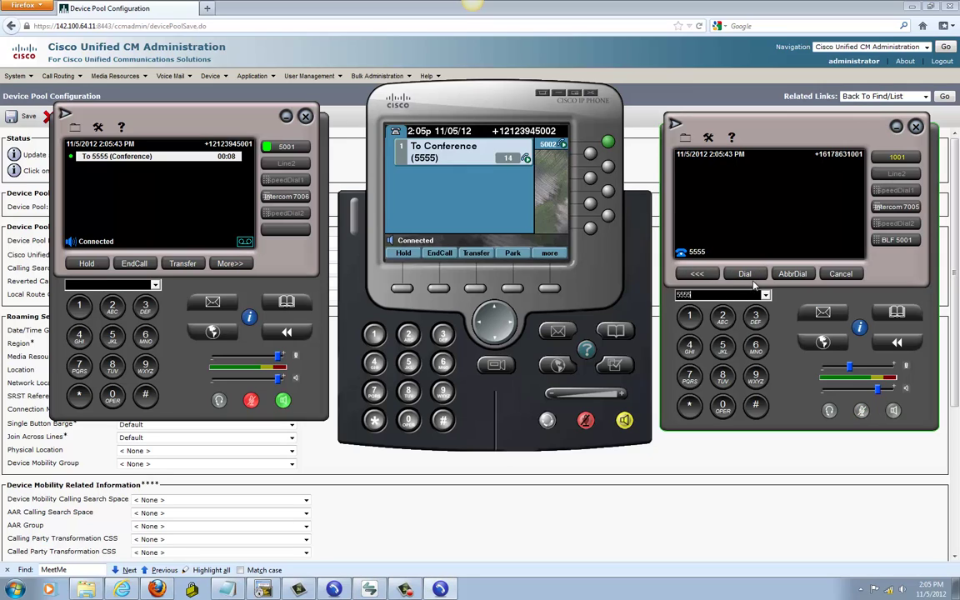
left_click(677, 252)
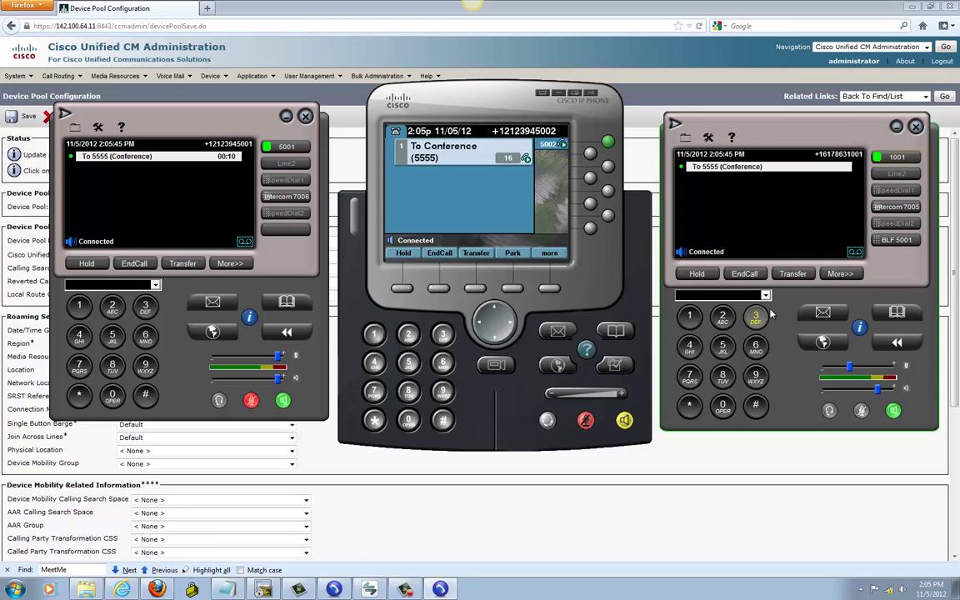
left_click(864, 411)
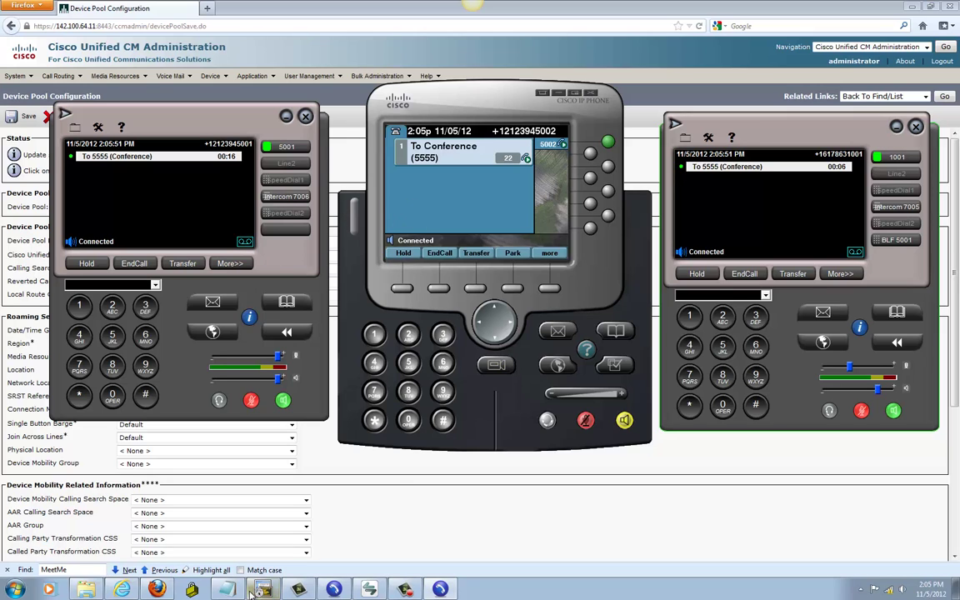
Run 'show sccp connections' on the CorpHQ router from privileged mode.
key("alt+Tab")
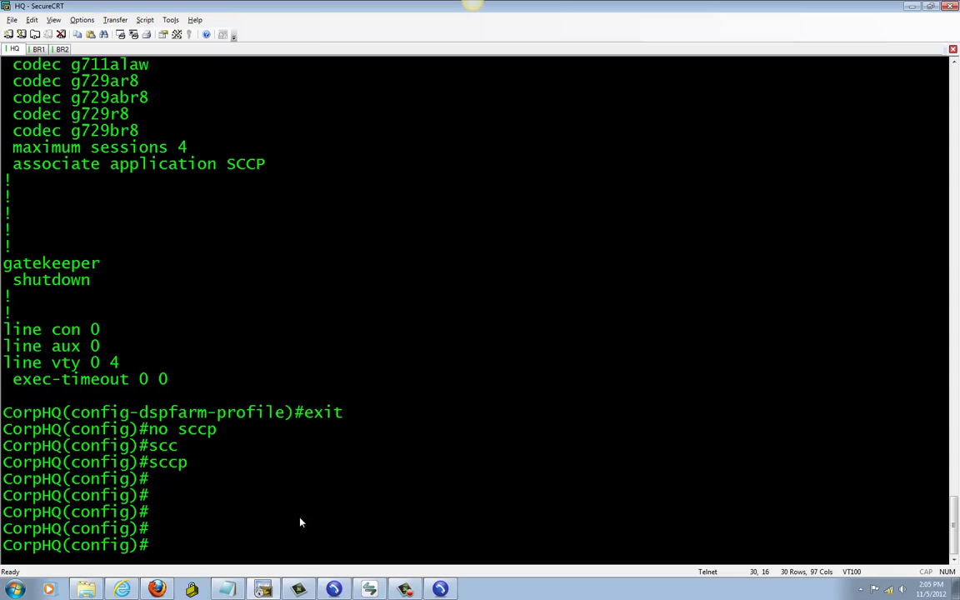
key("ctrl+z")
type("sh s")
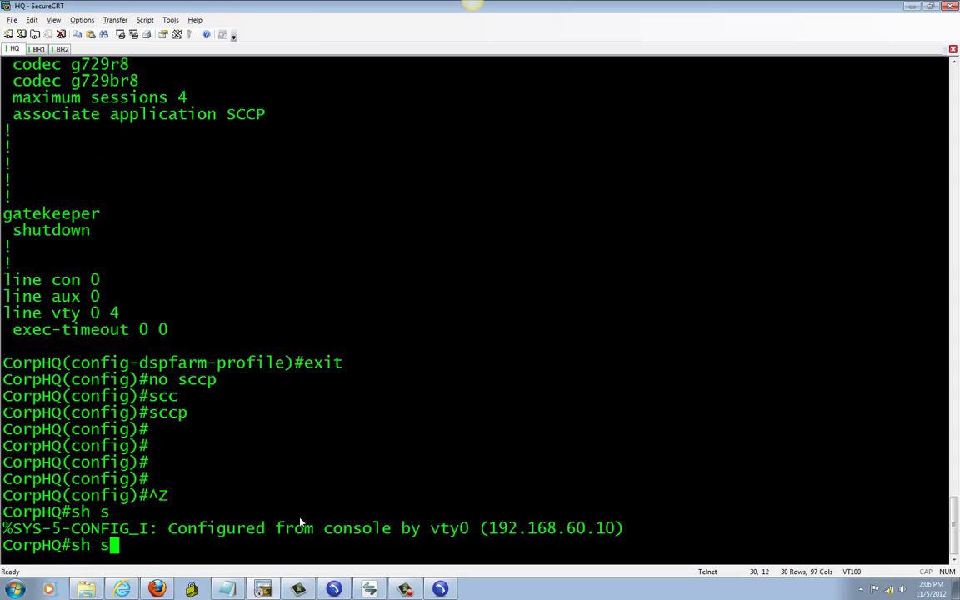
type("ccp con")
key("Tab")
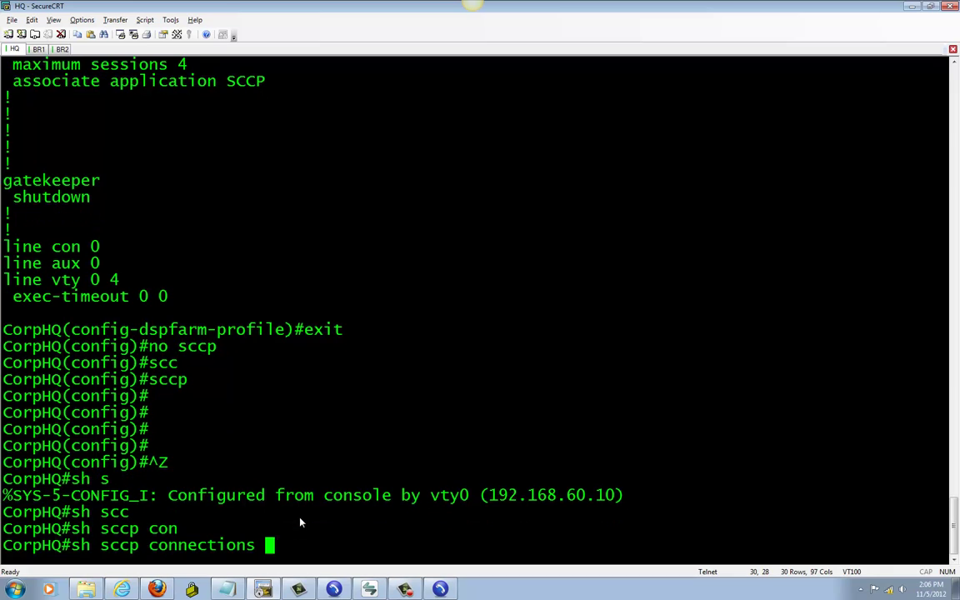
key("Return")
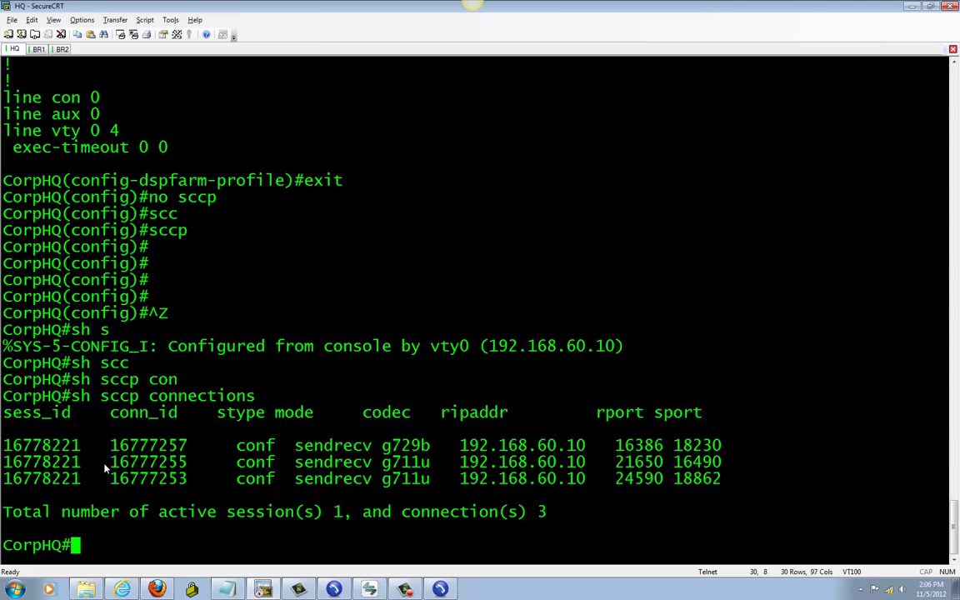
Highlight the two g711u and one g729b conference connections, then return to the device pool page.
left_click_drag(236, 463, 741, 479)
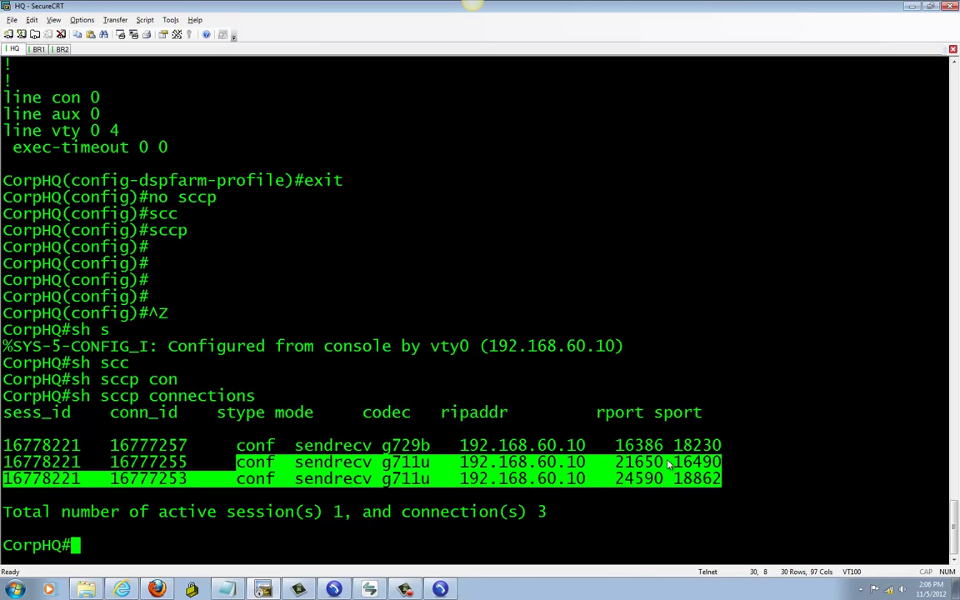
left_click(417, 445)
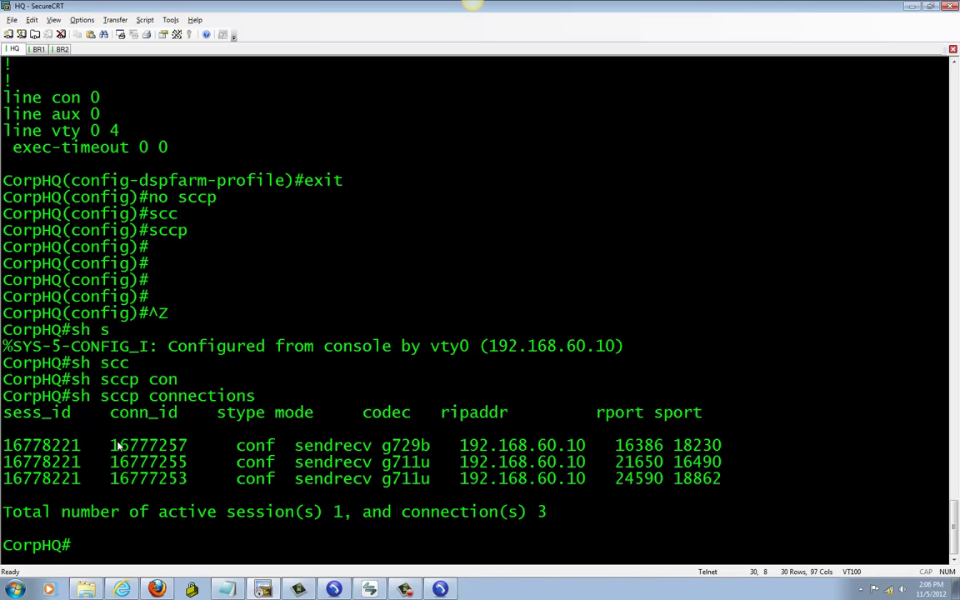
left_click_drag(429, 448, 226, 450)
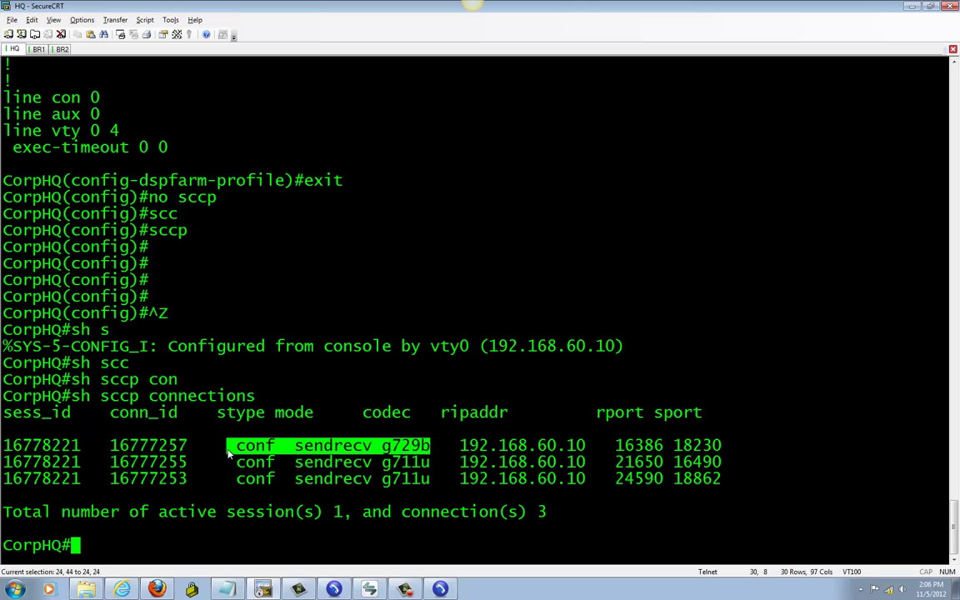
left_click(429, 451)
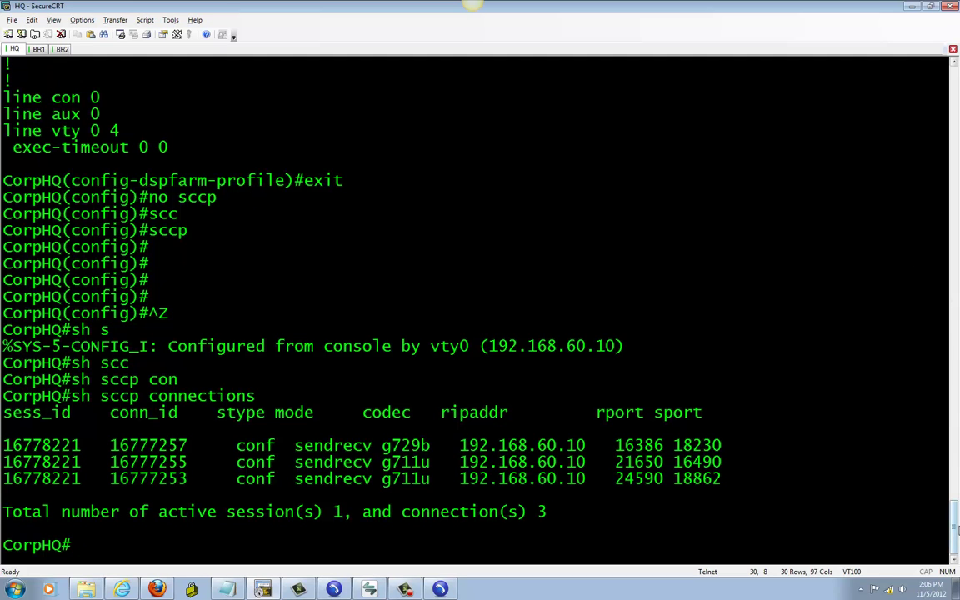
left_click_drag(956, 527, 956, 542)
left_click(372, 590)
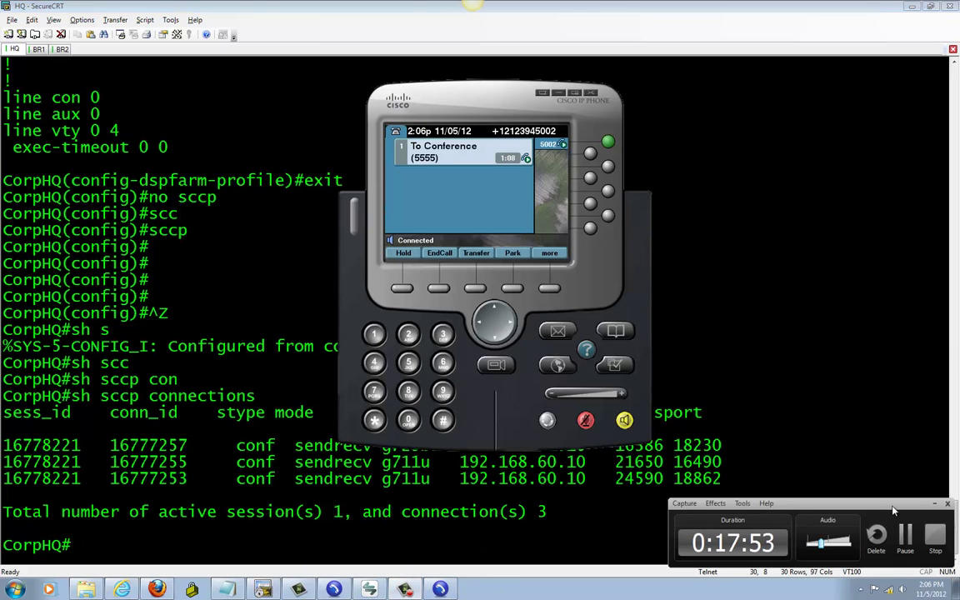
left_click(108, 409)
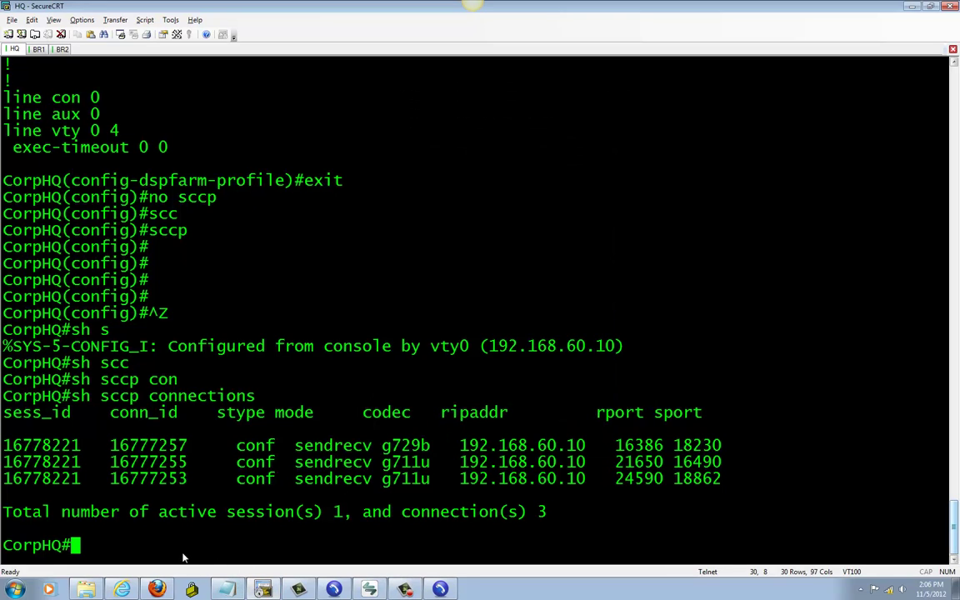
left_click(155, 589)
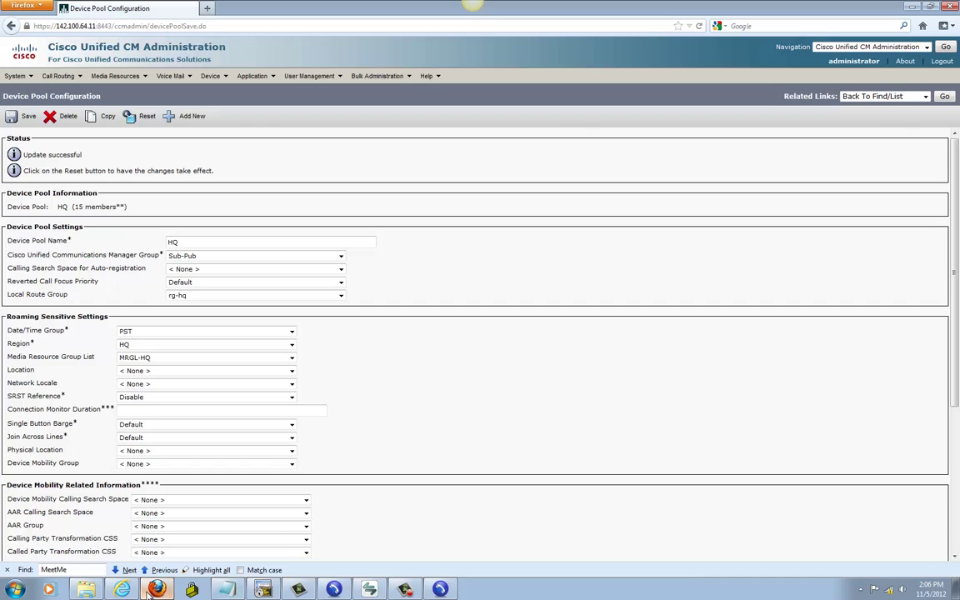
mouse_move(263, 589)
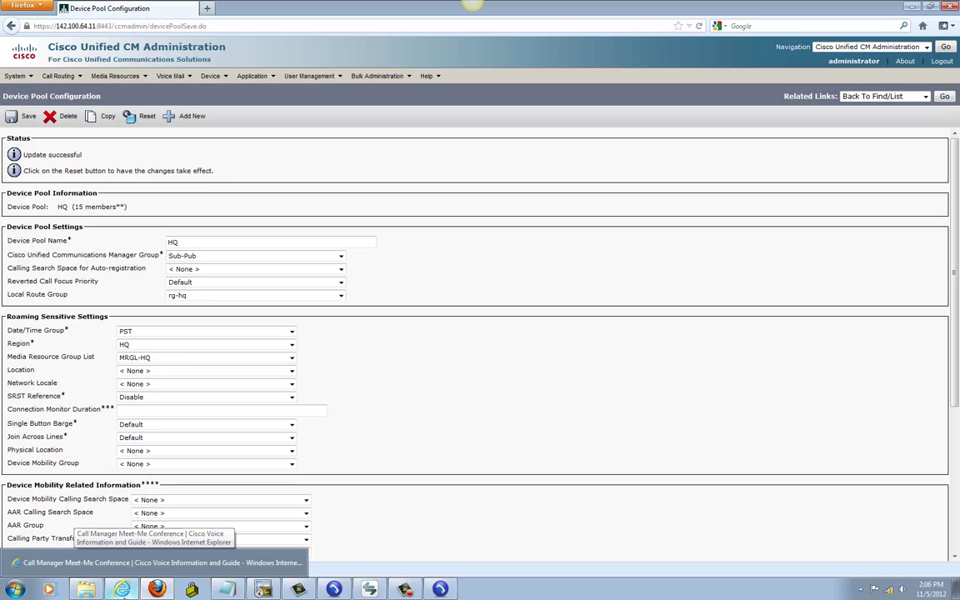
mouse_move(123, 589)
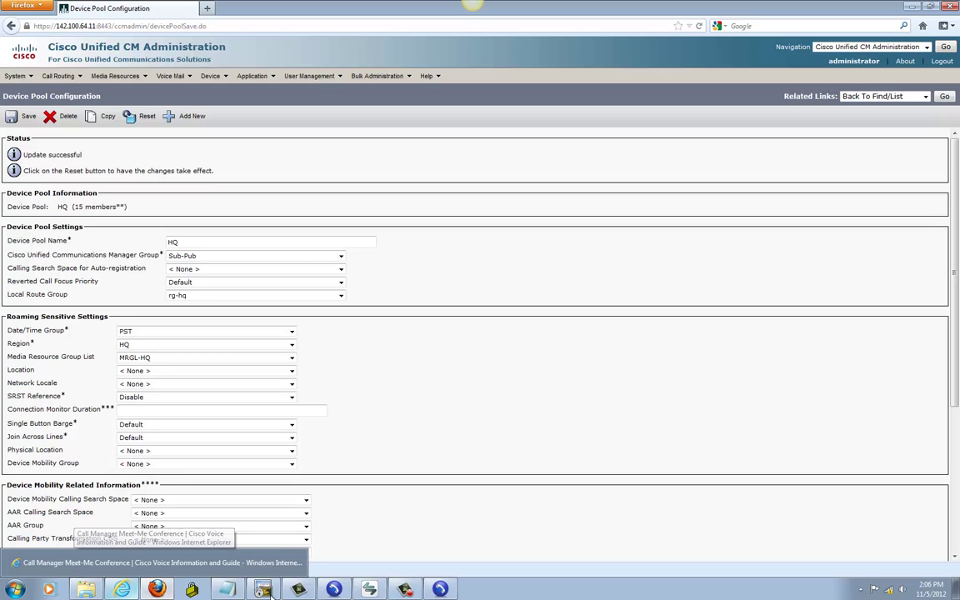
left_click(264, 590)
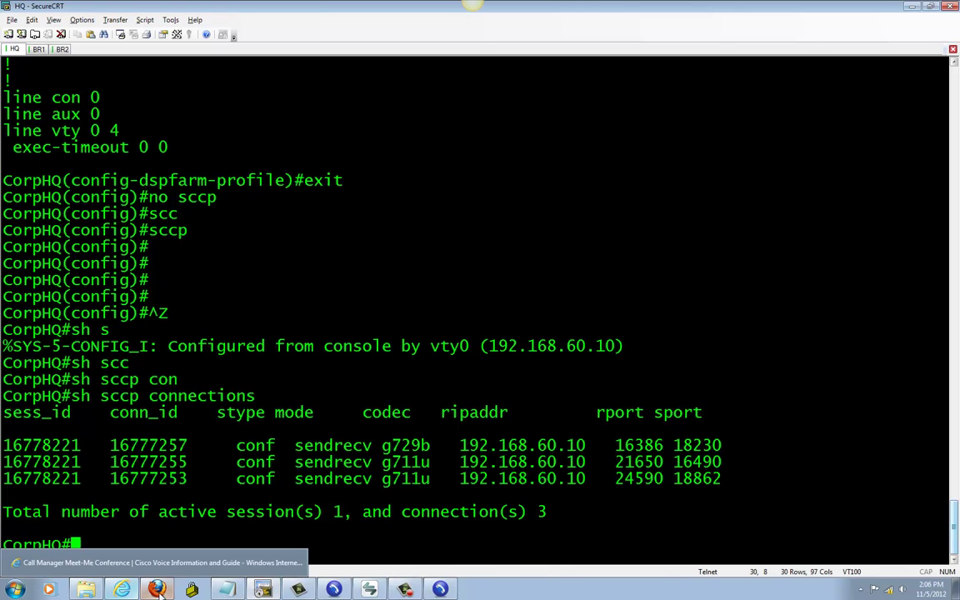
left_click(151, 533)
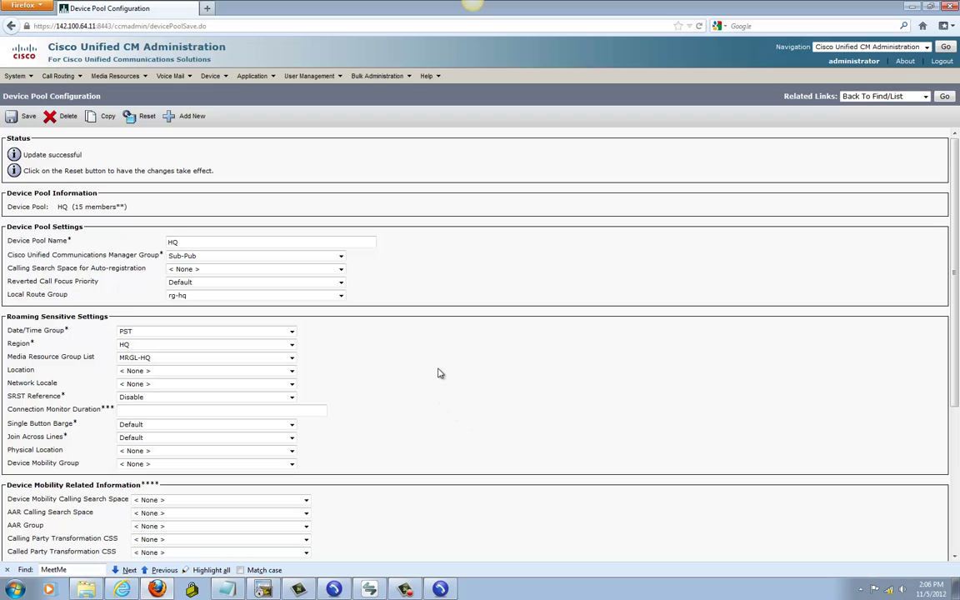